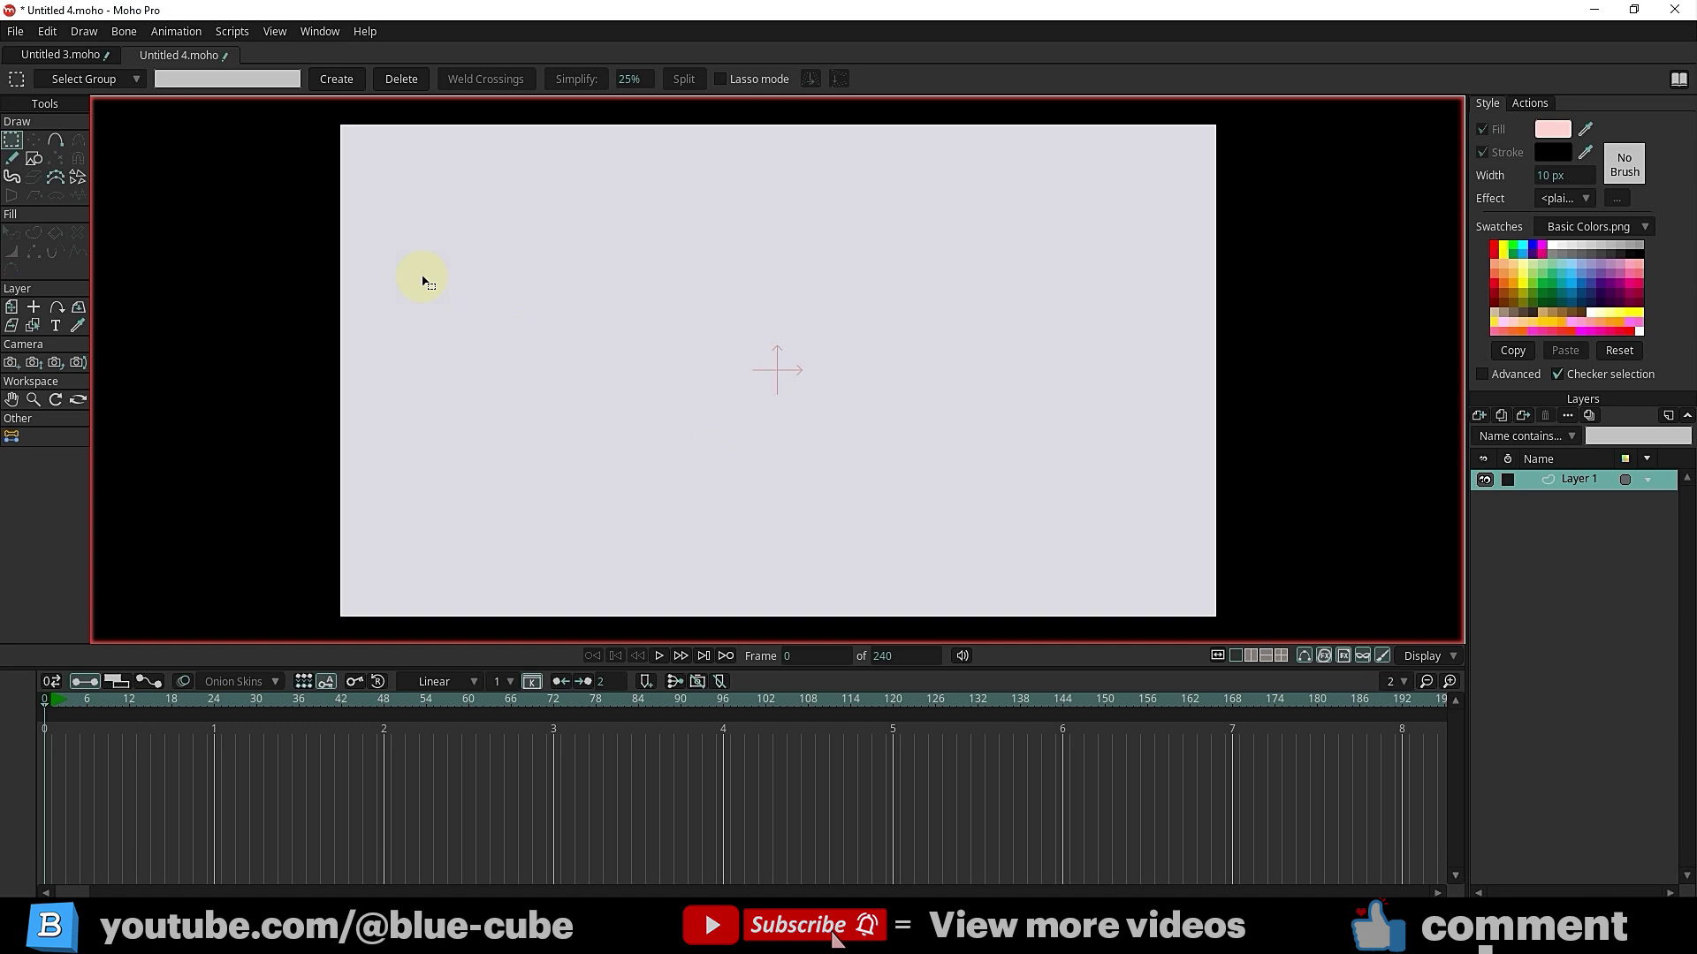
With the Curve tool, draw a straight multi-point line across the top of the canvas
click(58, 136)
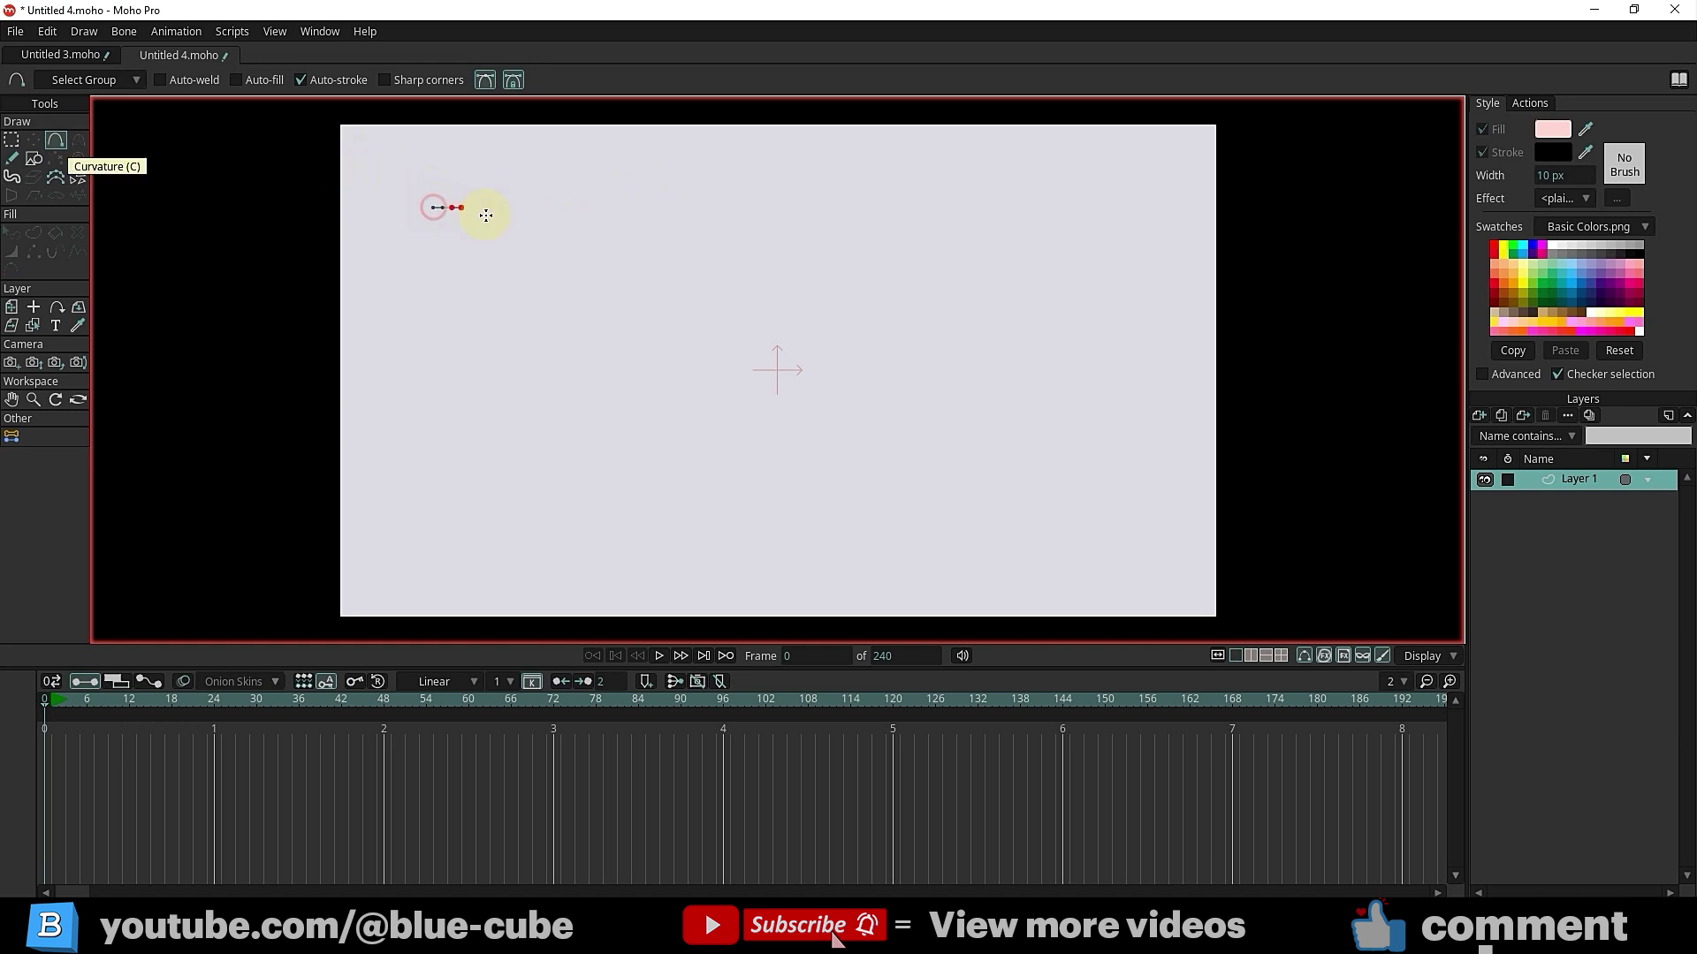
drag(486, 215, 1090, 208)
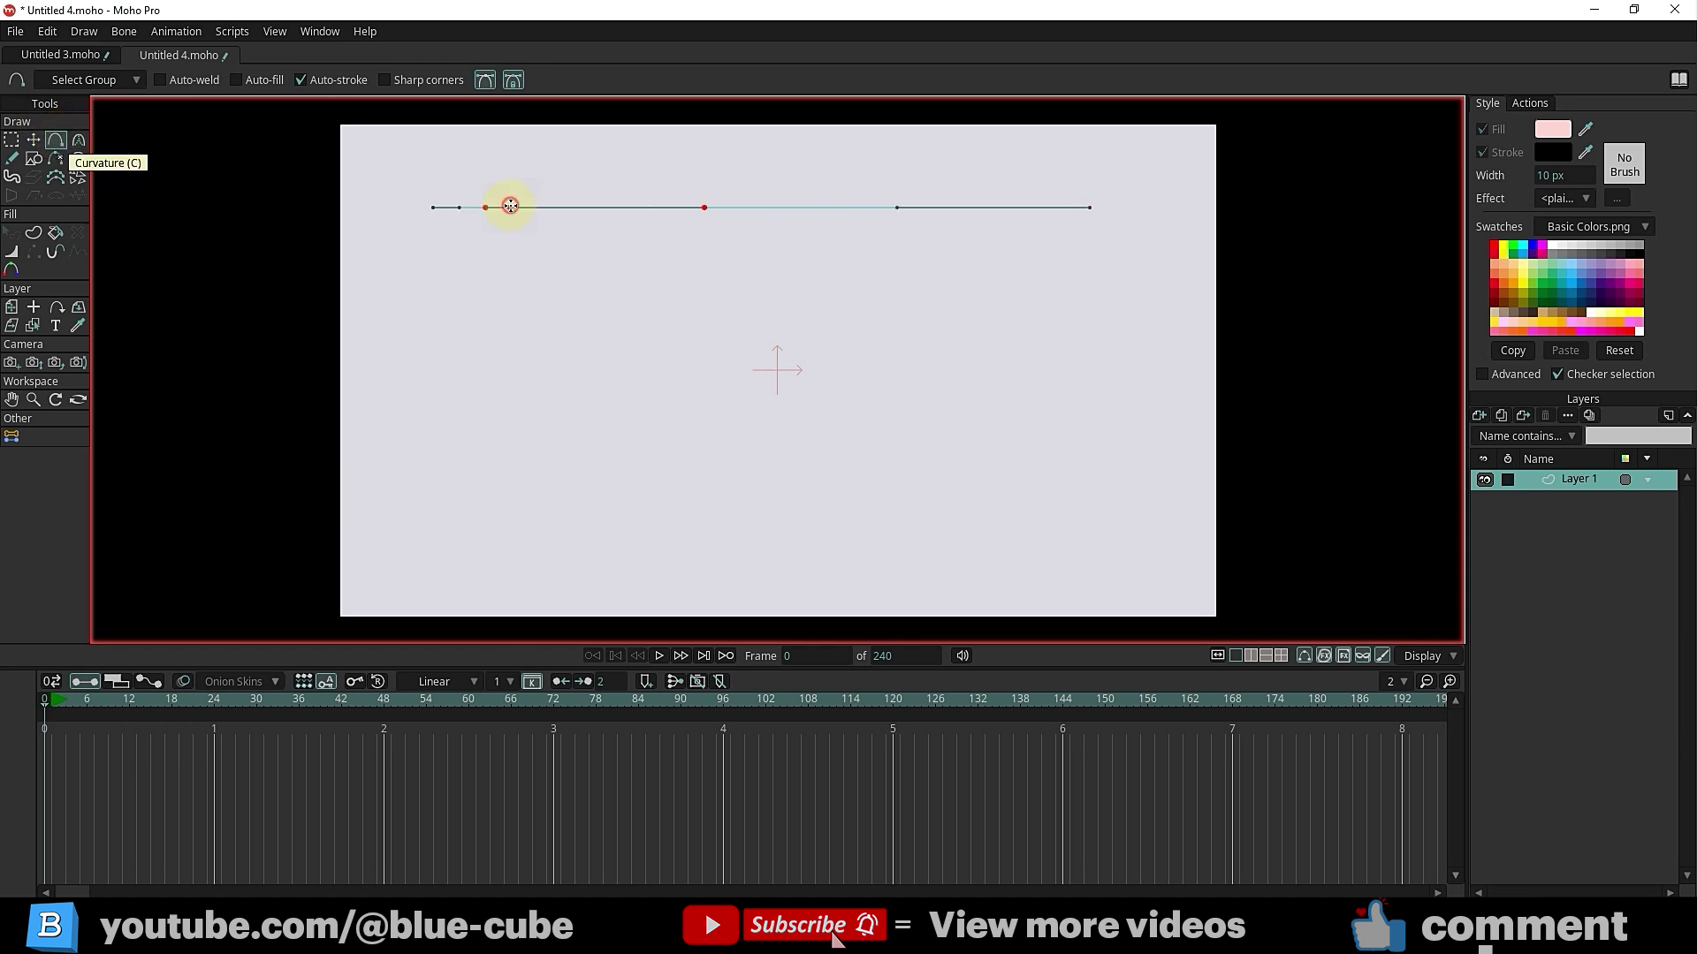
mouse_move(510, 205)
mouse_down()
mouse_move(909, 204)
mouse_move(675, 357)
mouse_up()
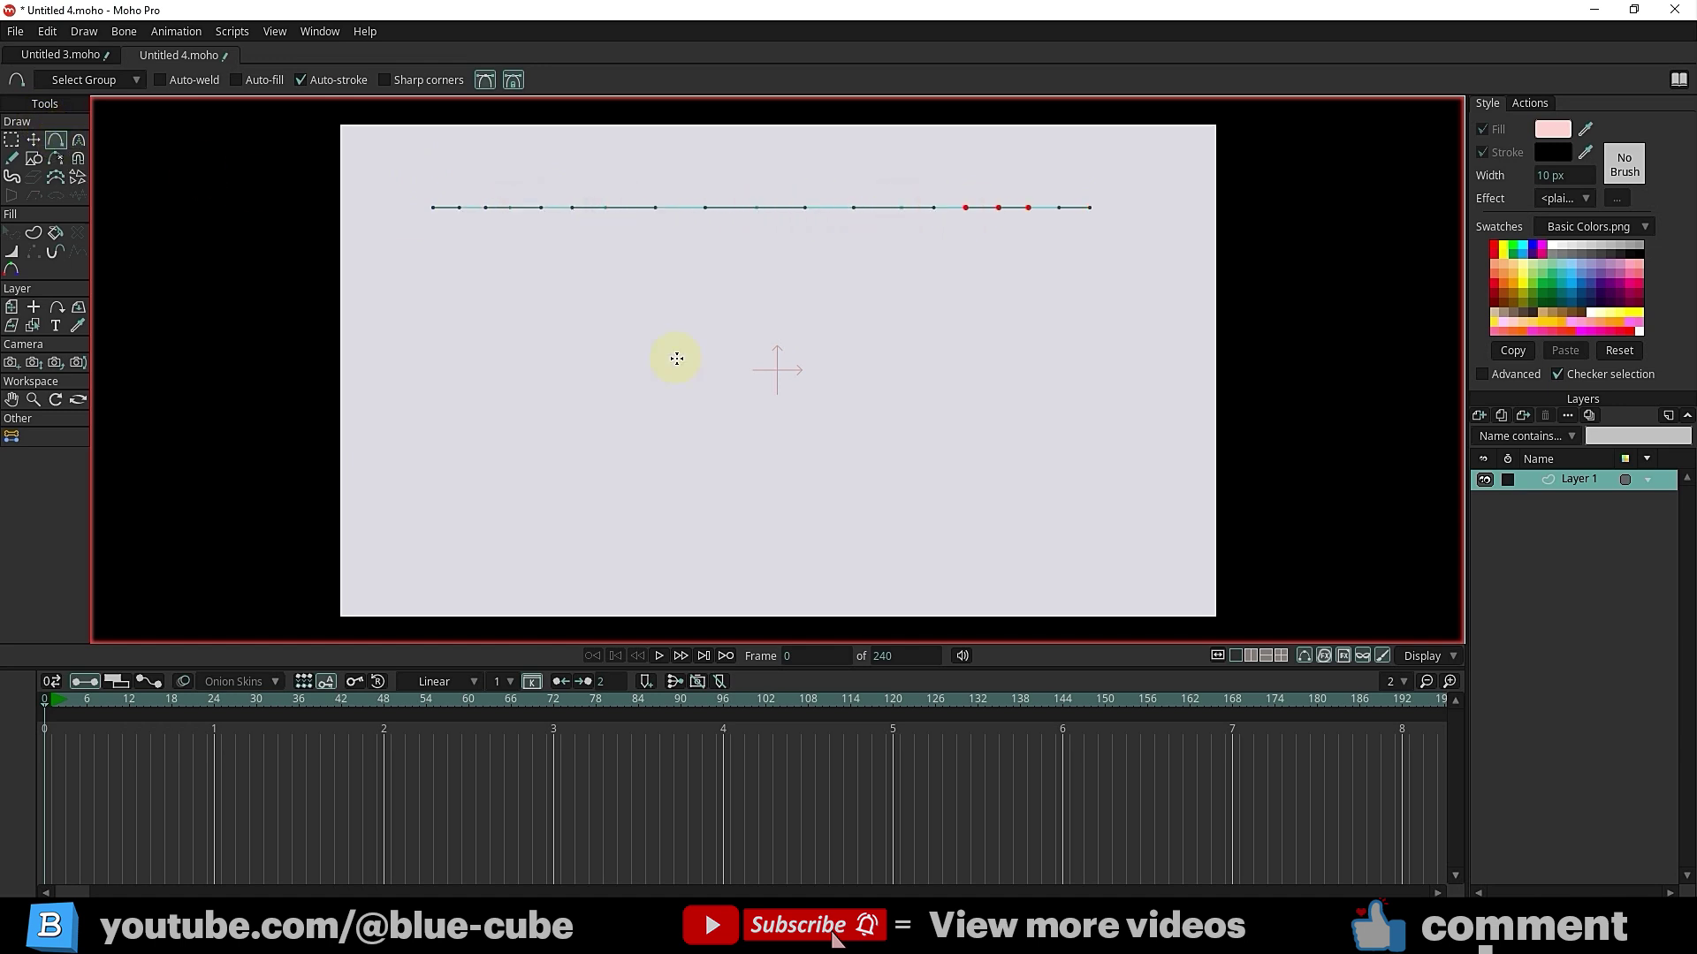
Drag the left, middle and right points down to form three rounded dips in the line
click(34, 143)
drag(511, 208, 510, 318)
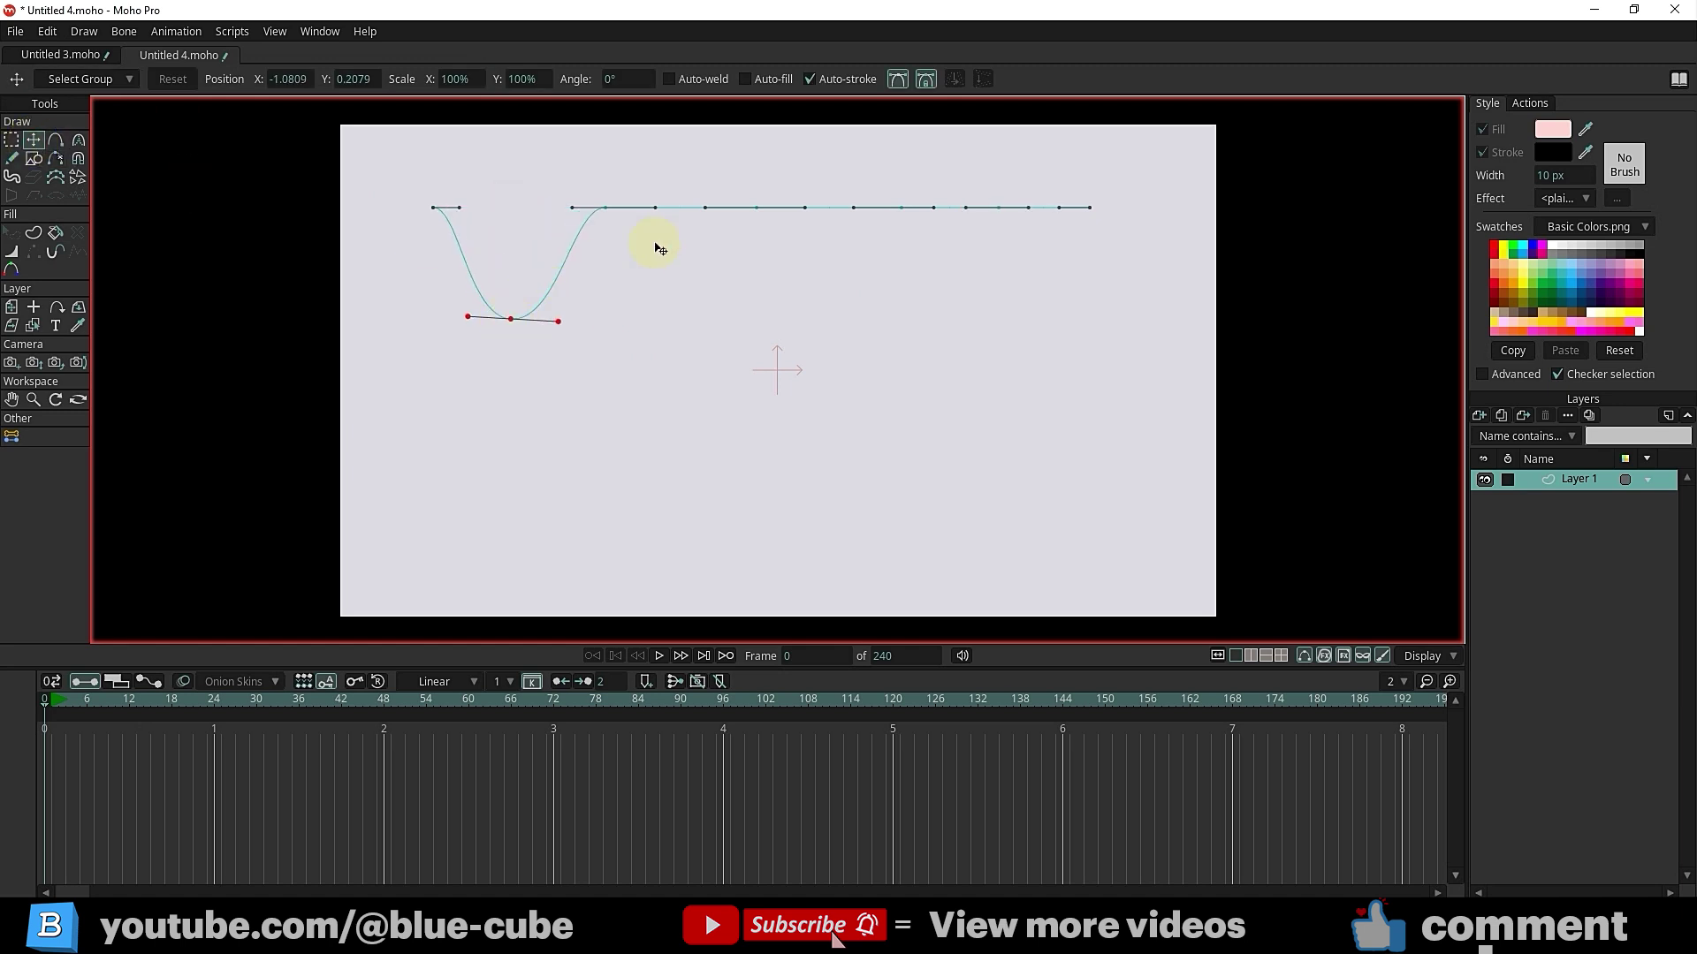
drag(757, 210, 743, 316)
drag(995, 209, 987, 325)
drag(743, 327, 749, 334)
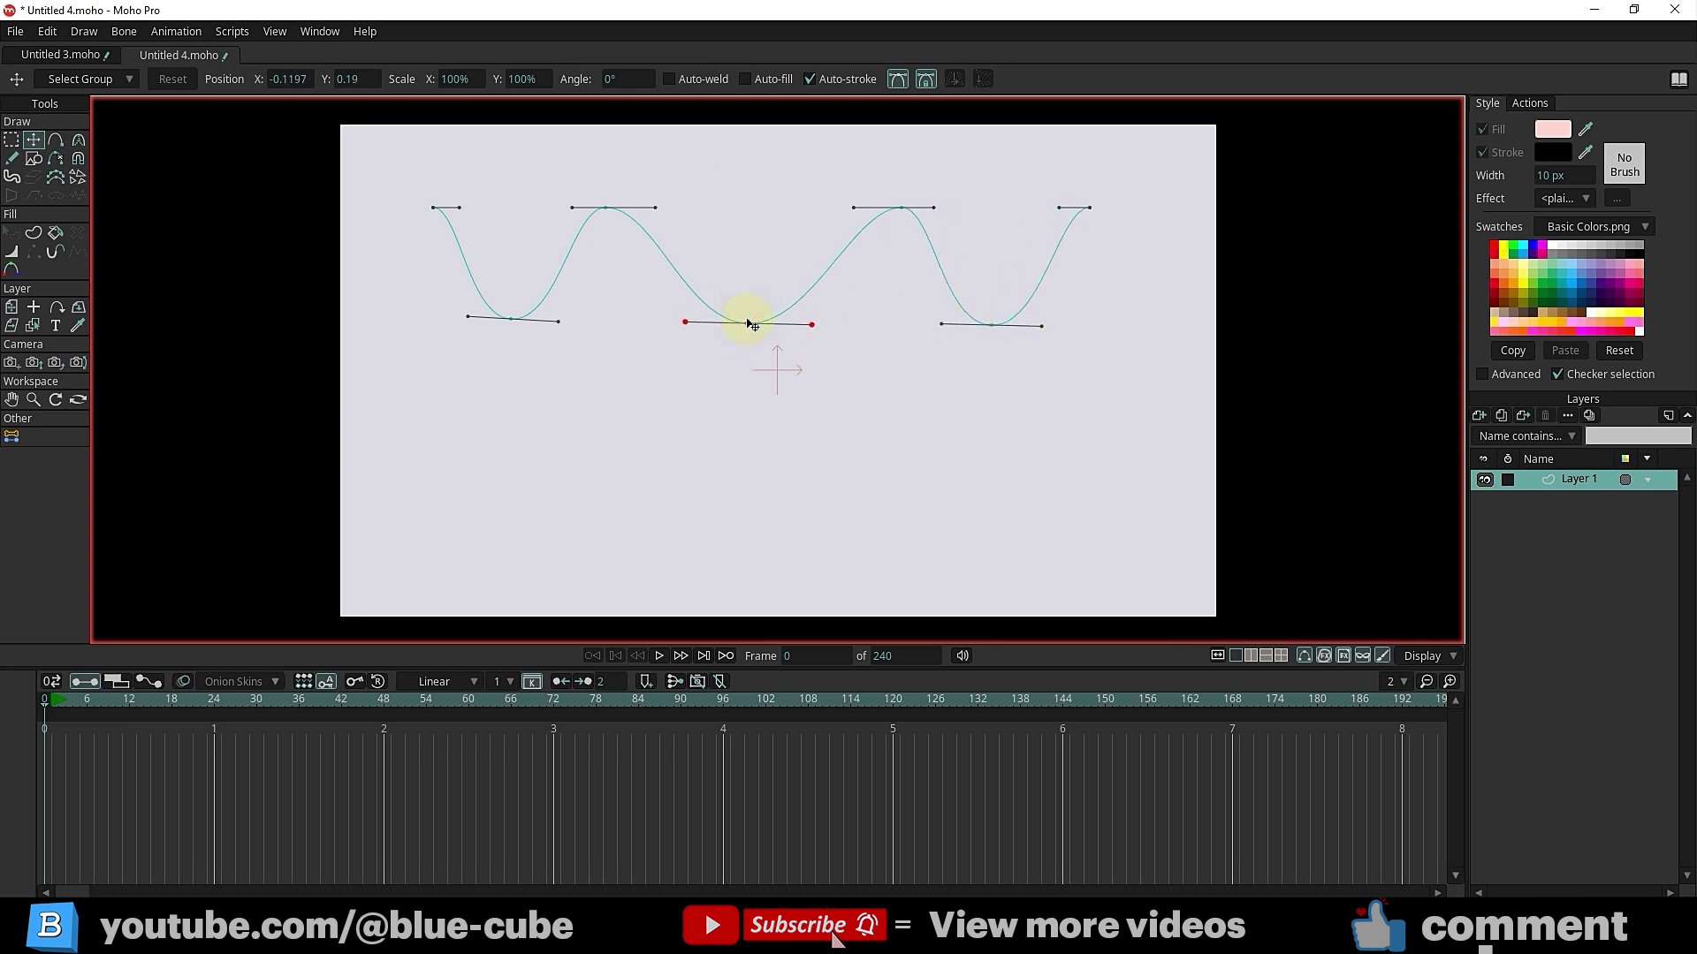
click(35, 158)
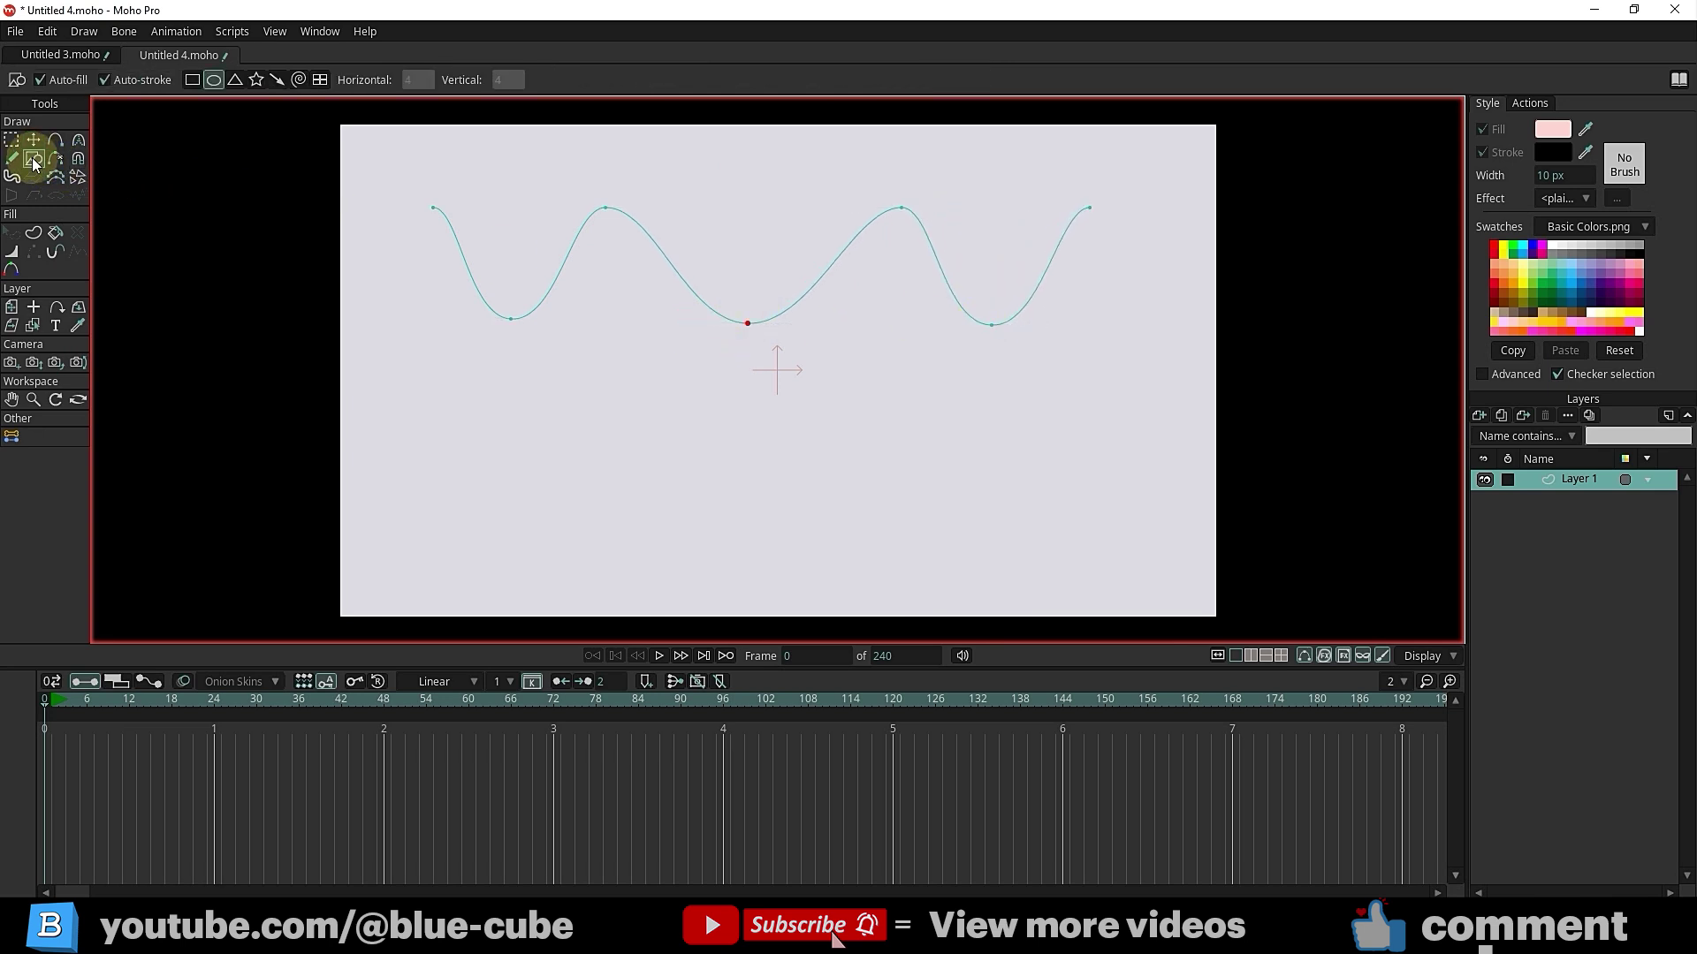
Draw a pink ellipse with a black outline below the wavy line and select it
click(213, 81)
mouse_move(560, 407)
mouse_down()
mouse_move(649, 477)
mouse_move(795, 519)
mouse_move(819, 556)
mouse_up()
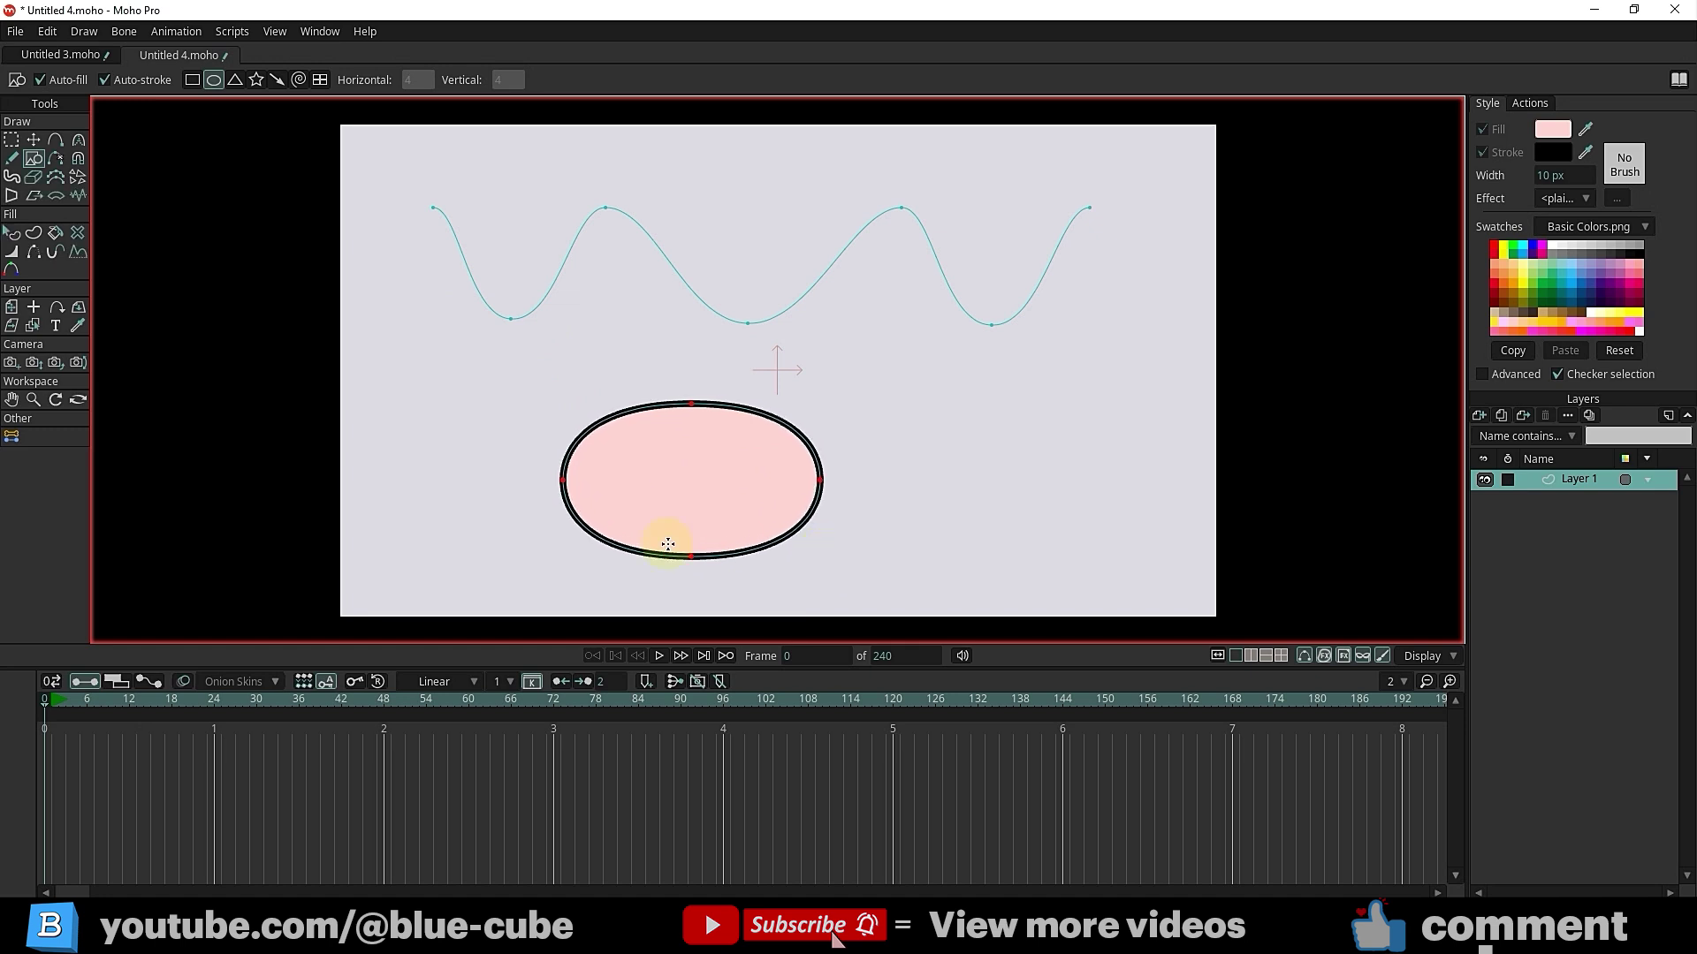
click(12, 233)
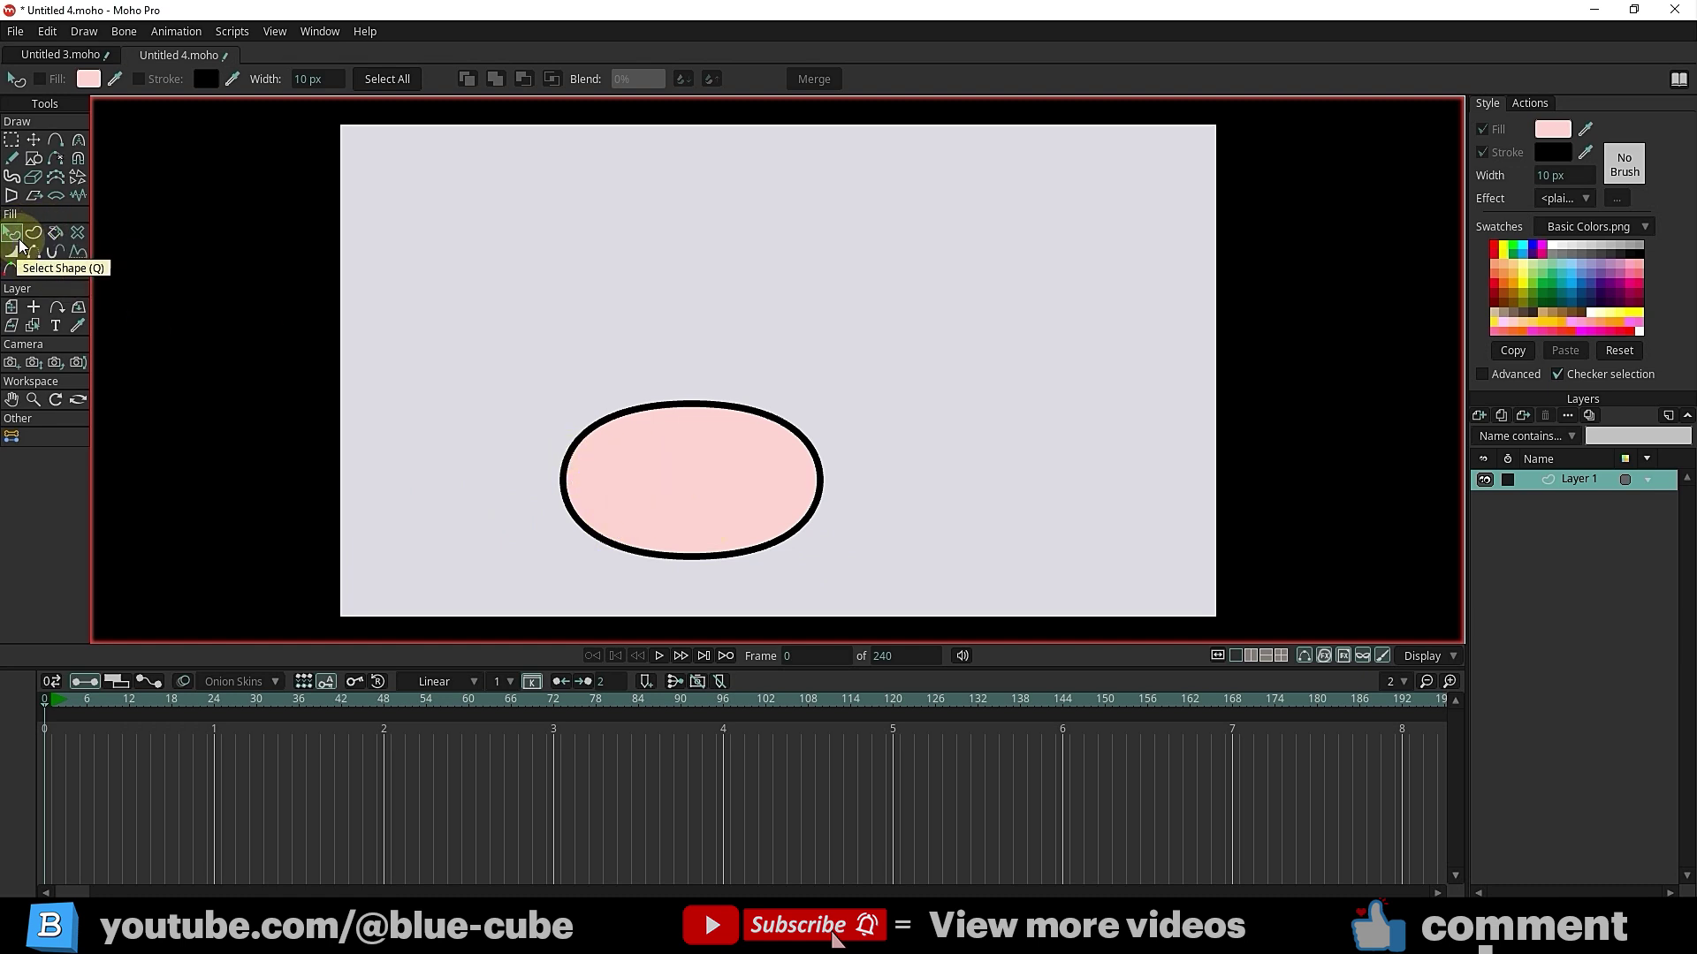
click(663, 493)
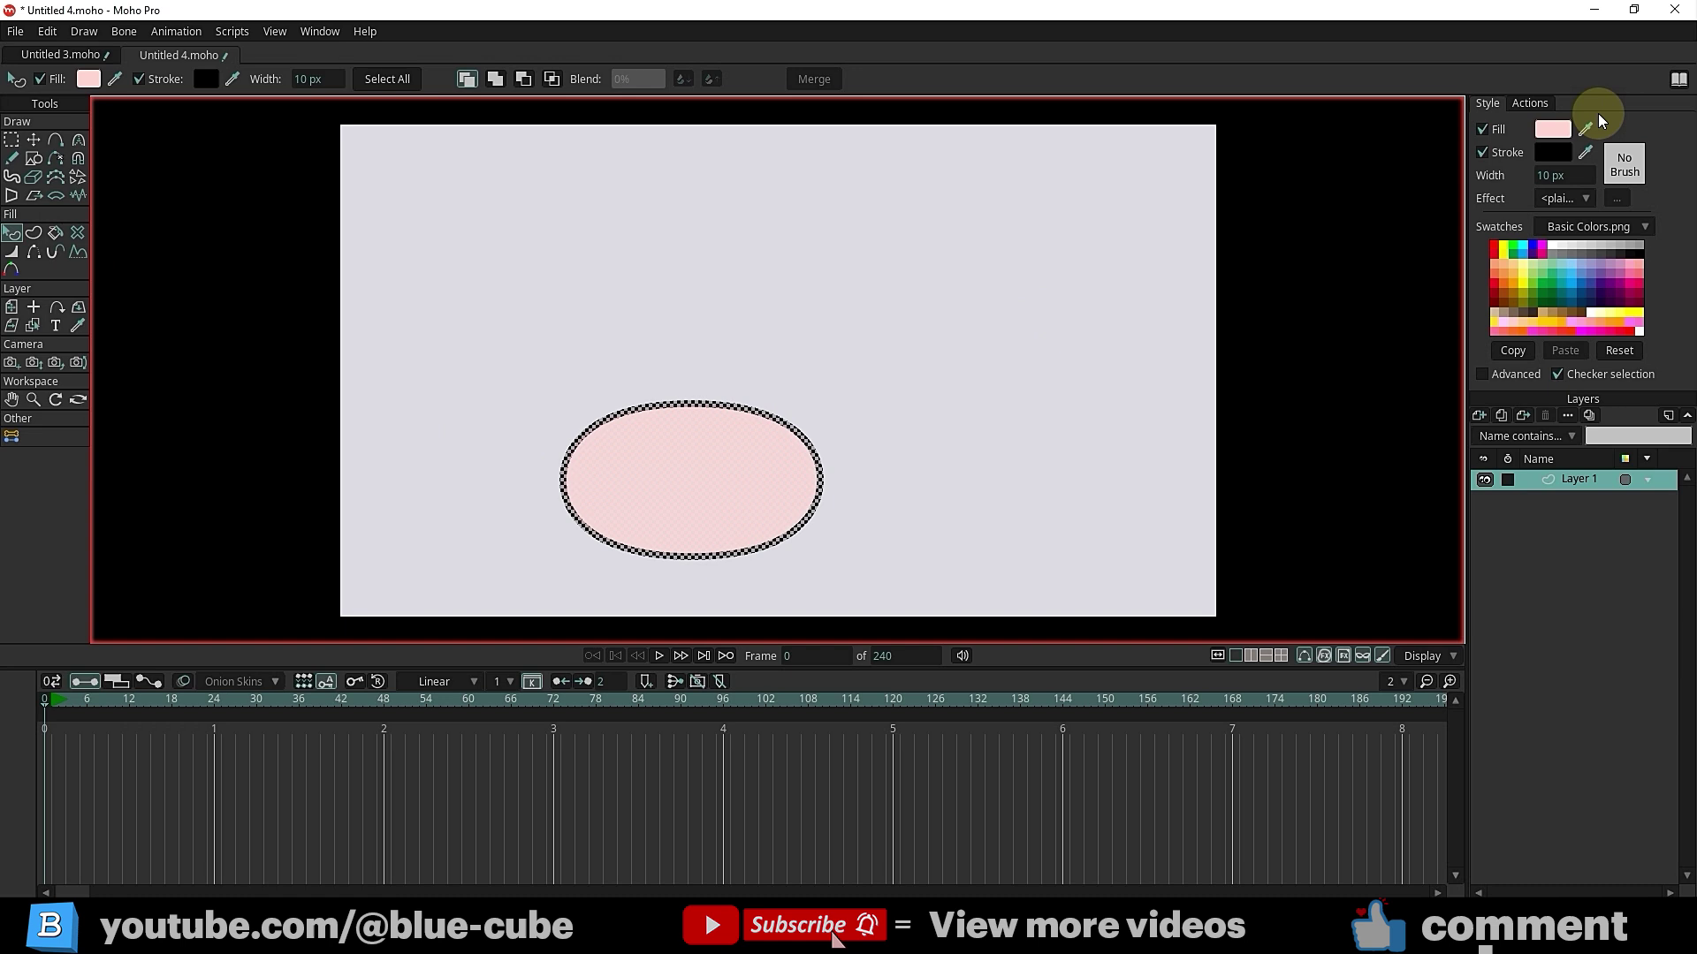
Try a darker red in the fill colour picker, then cancel so the fill stays pink
click(1552, 129)
drag(1484, 512, 1379, 560)
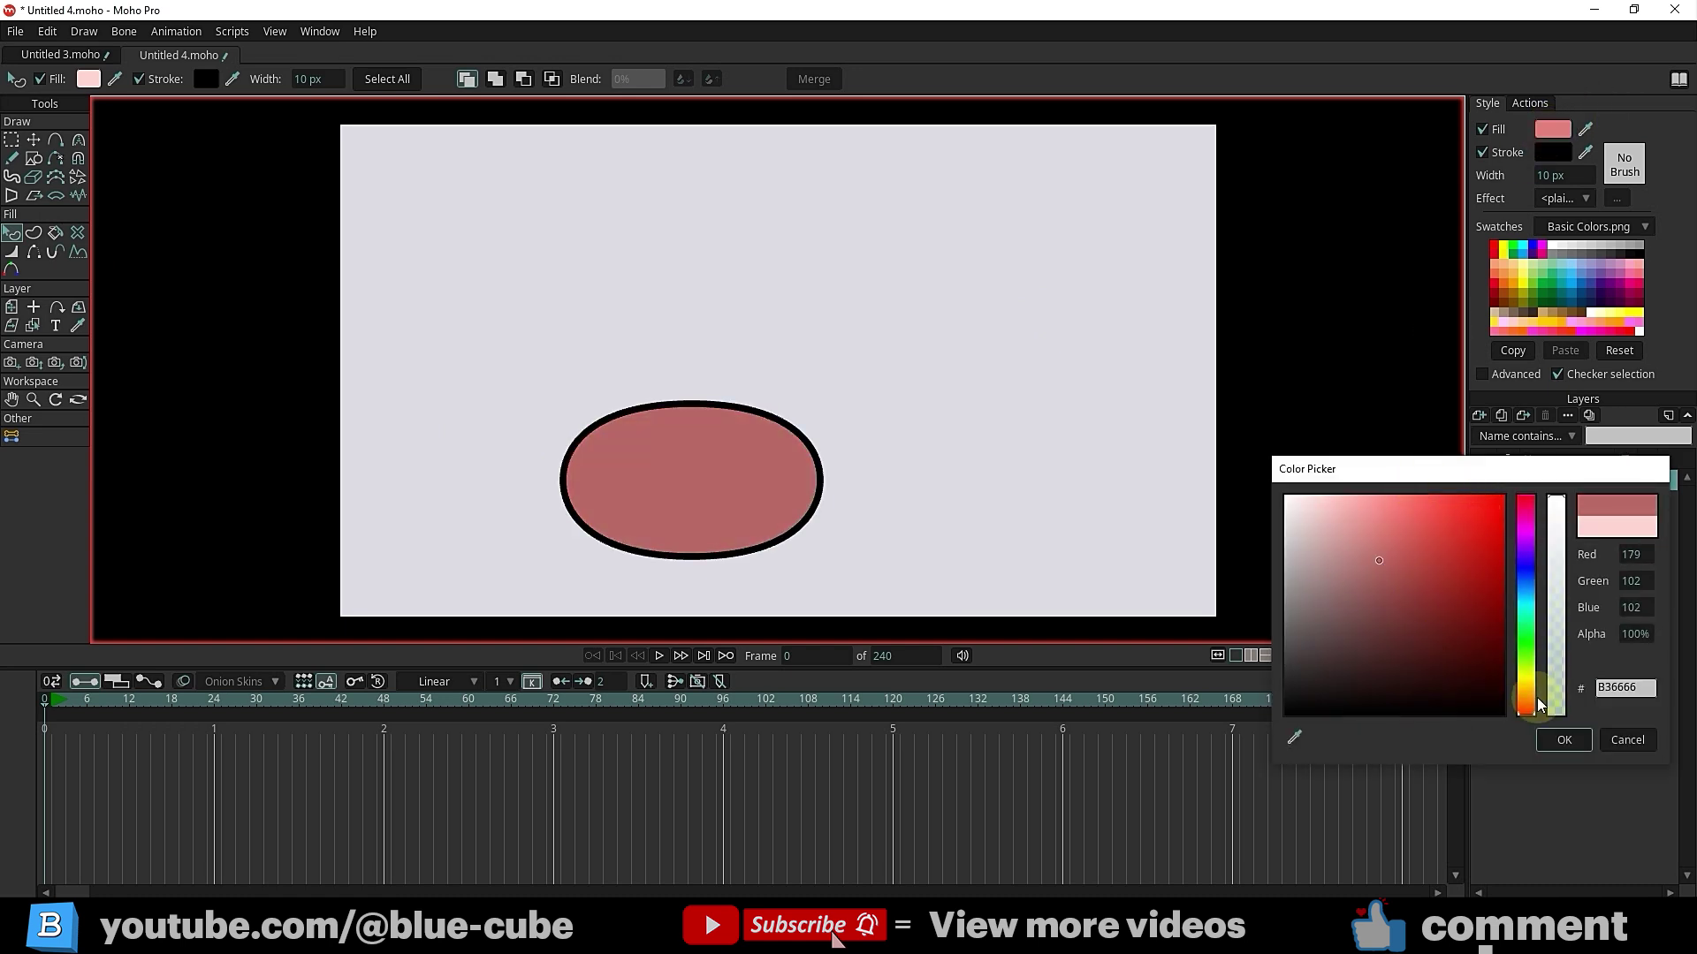
click(1614, 740)
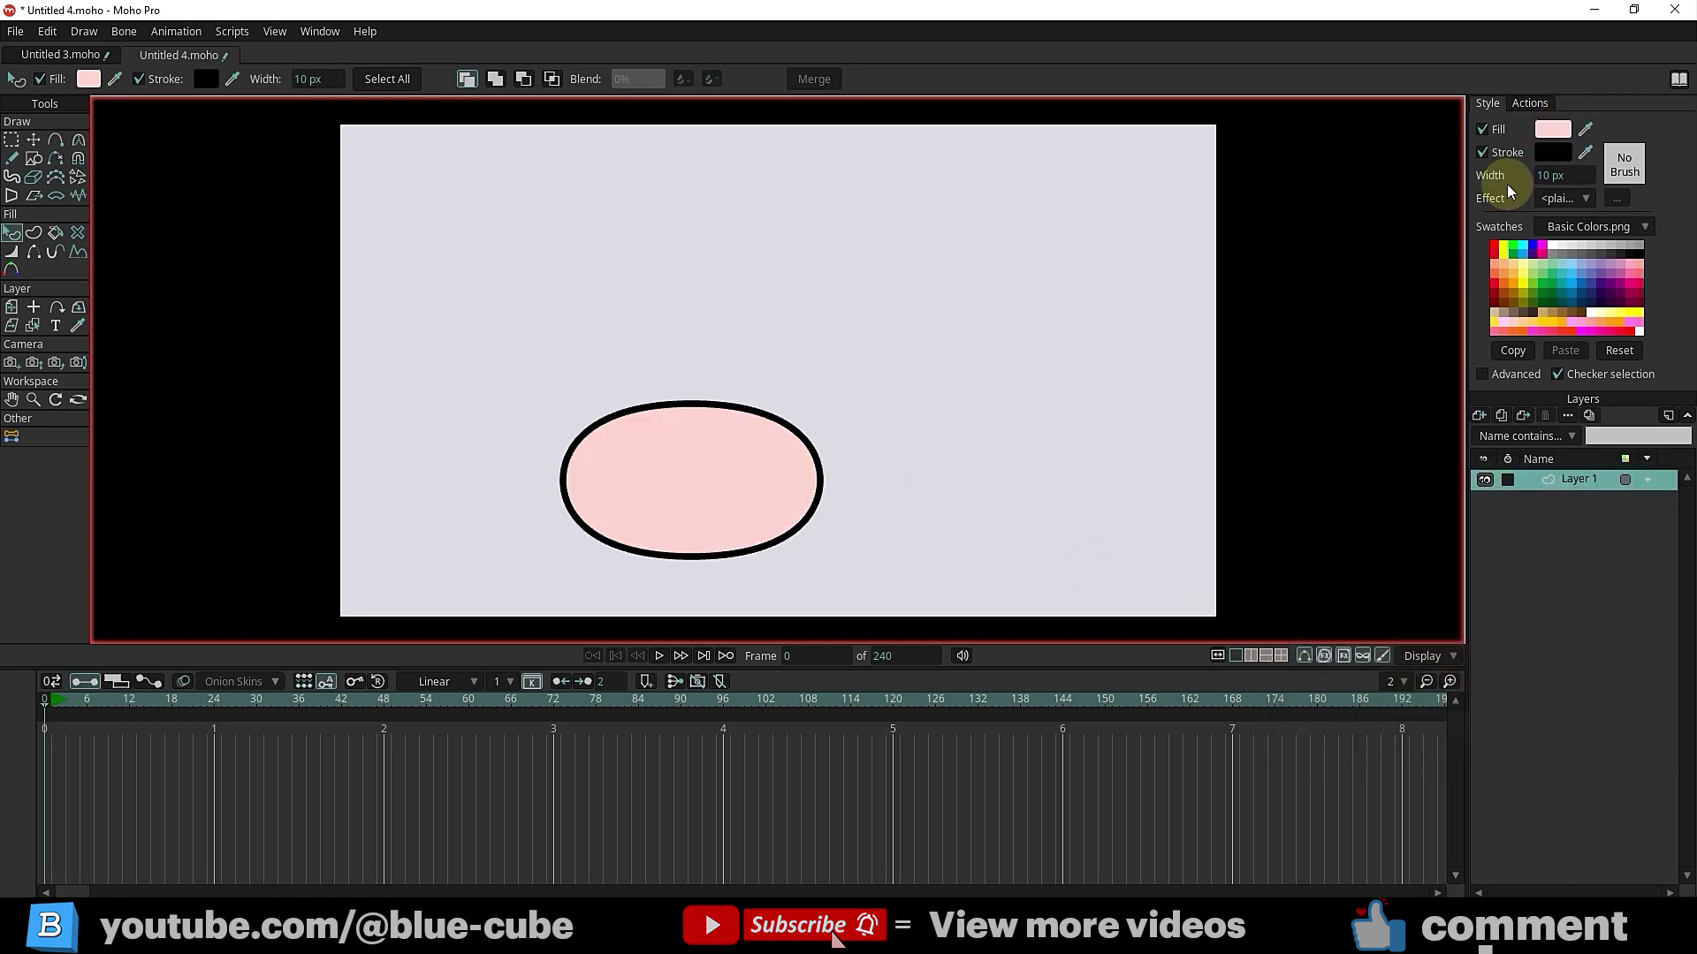
click(740, 463)
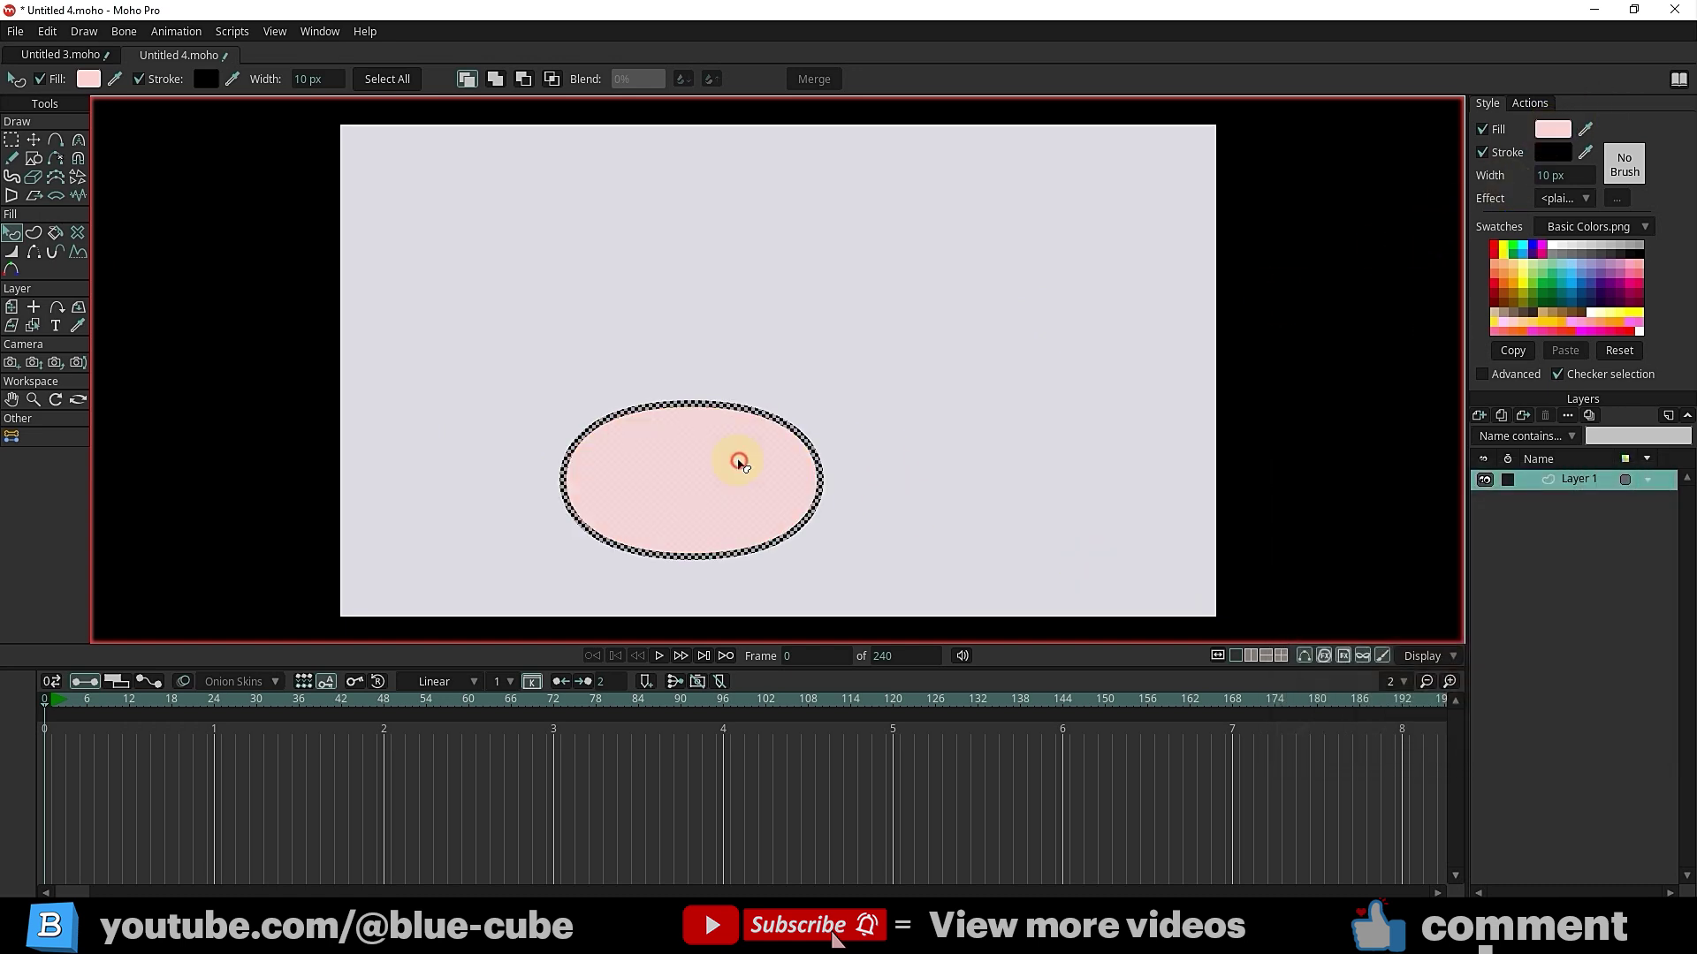
Apply a Gradient fill effect with stops FF0000 red and 266AD0 blue
click(1556, 198)
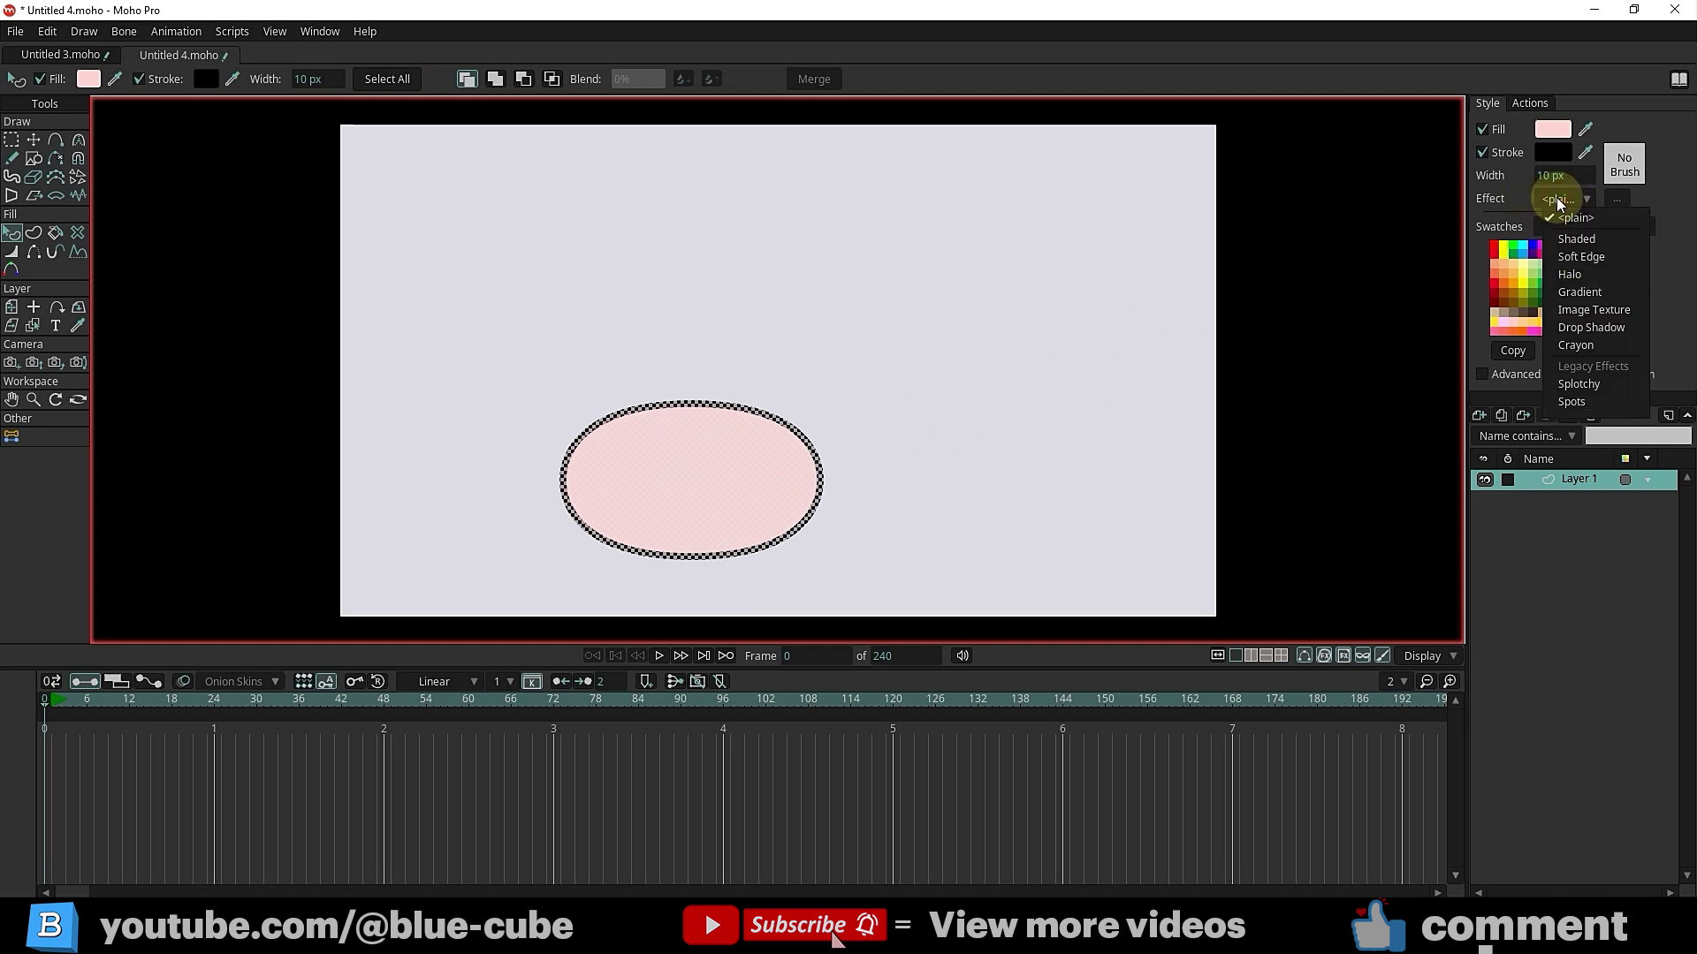
click(1588, 290)
drag(944, 378, 1218, 362)
double_click(1113, 533)
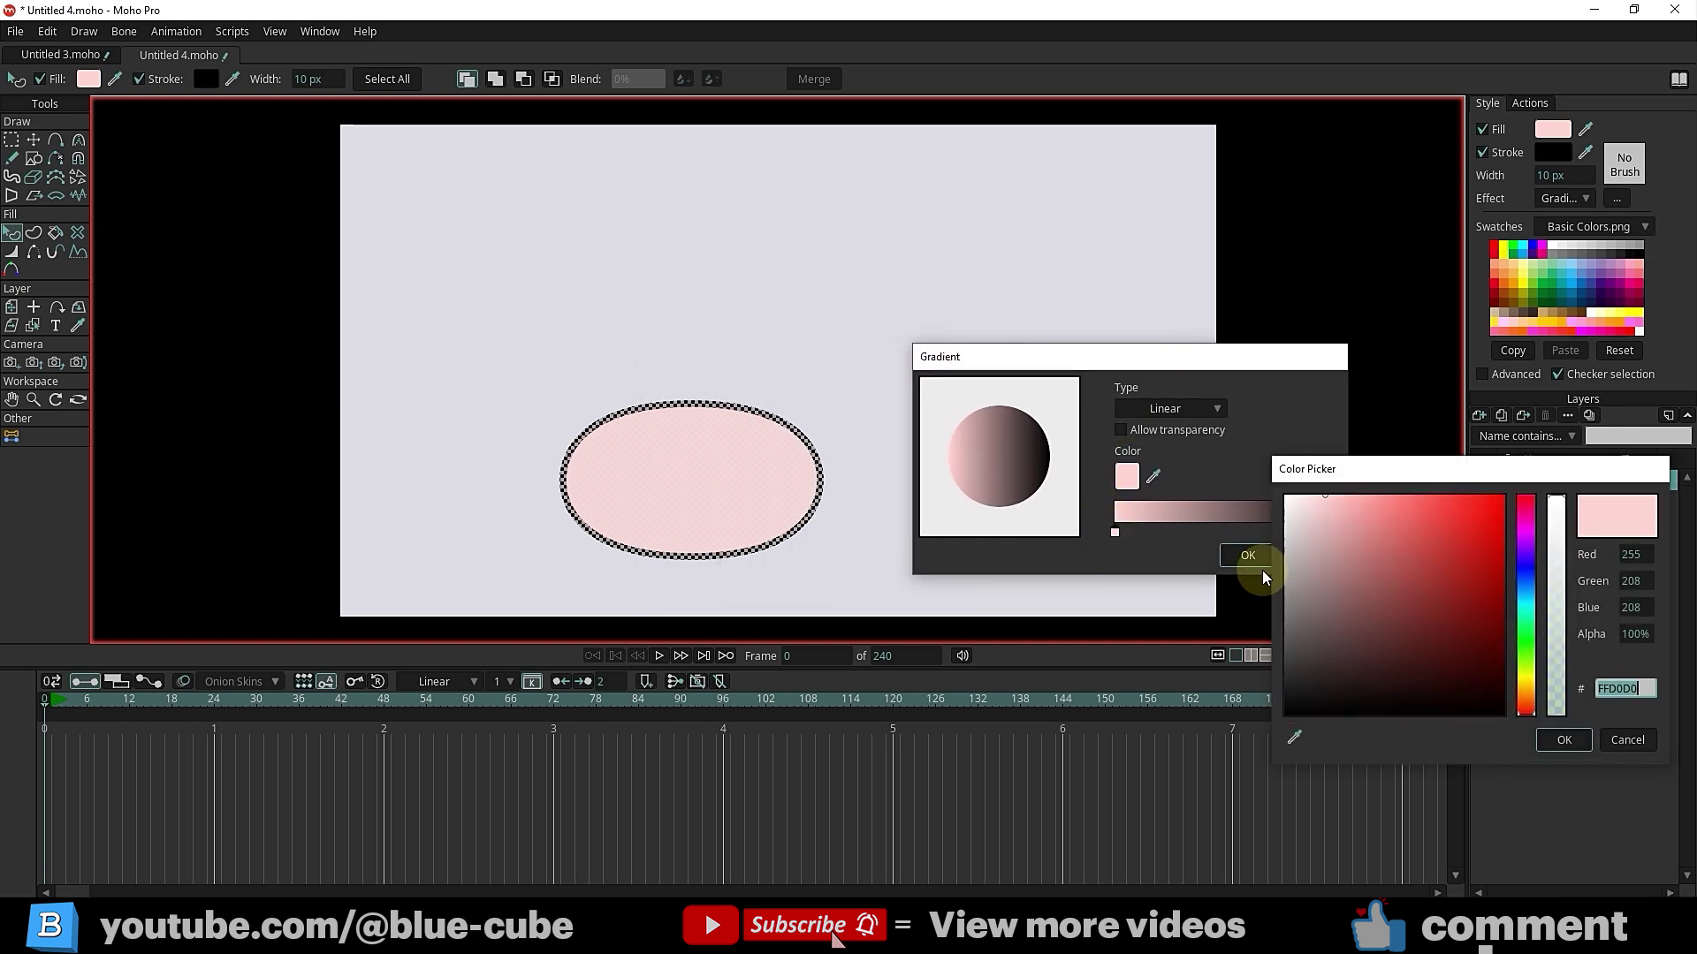
click(1500, 497)
click(1565, 743)
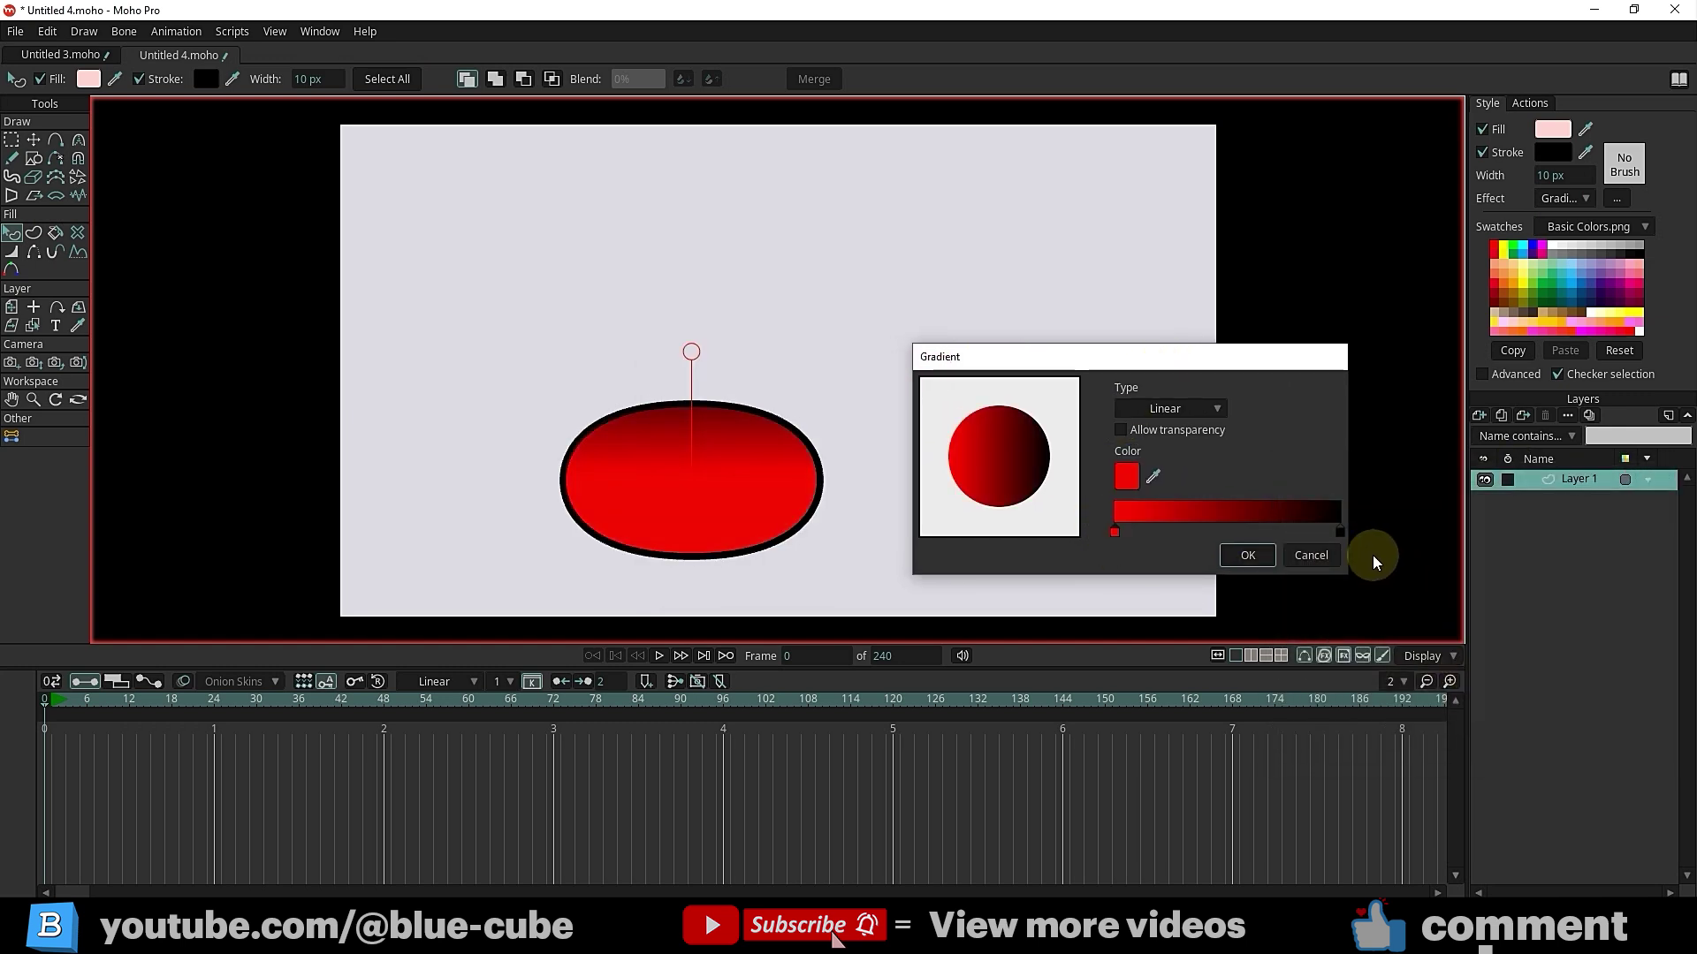
double_click(1339, 532)
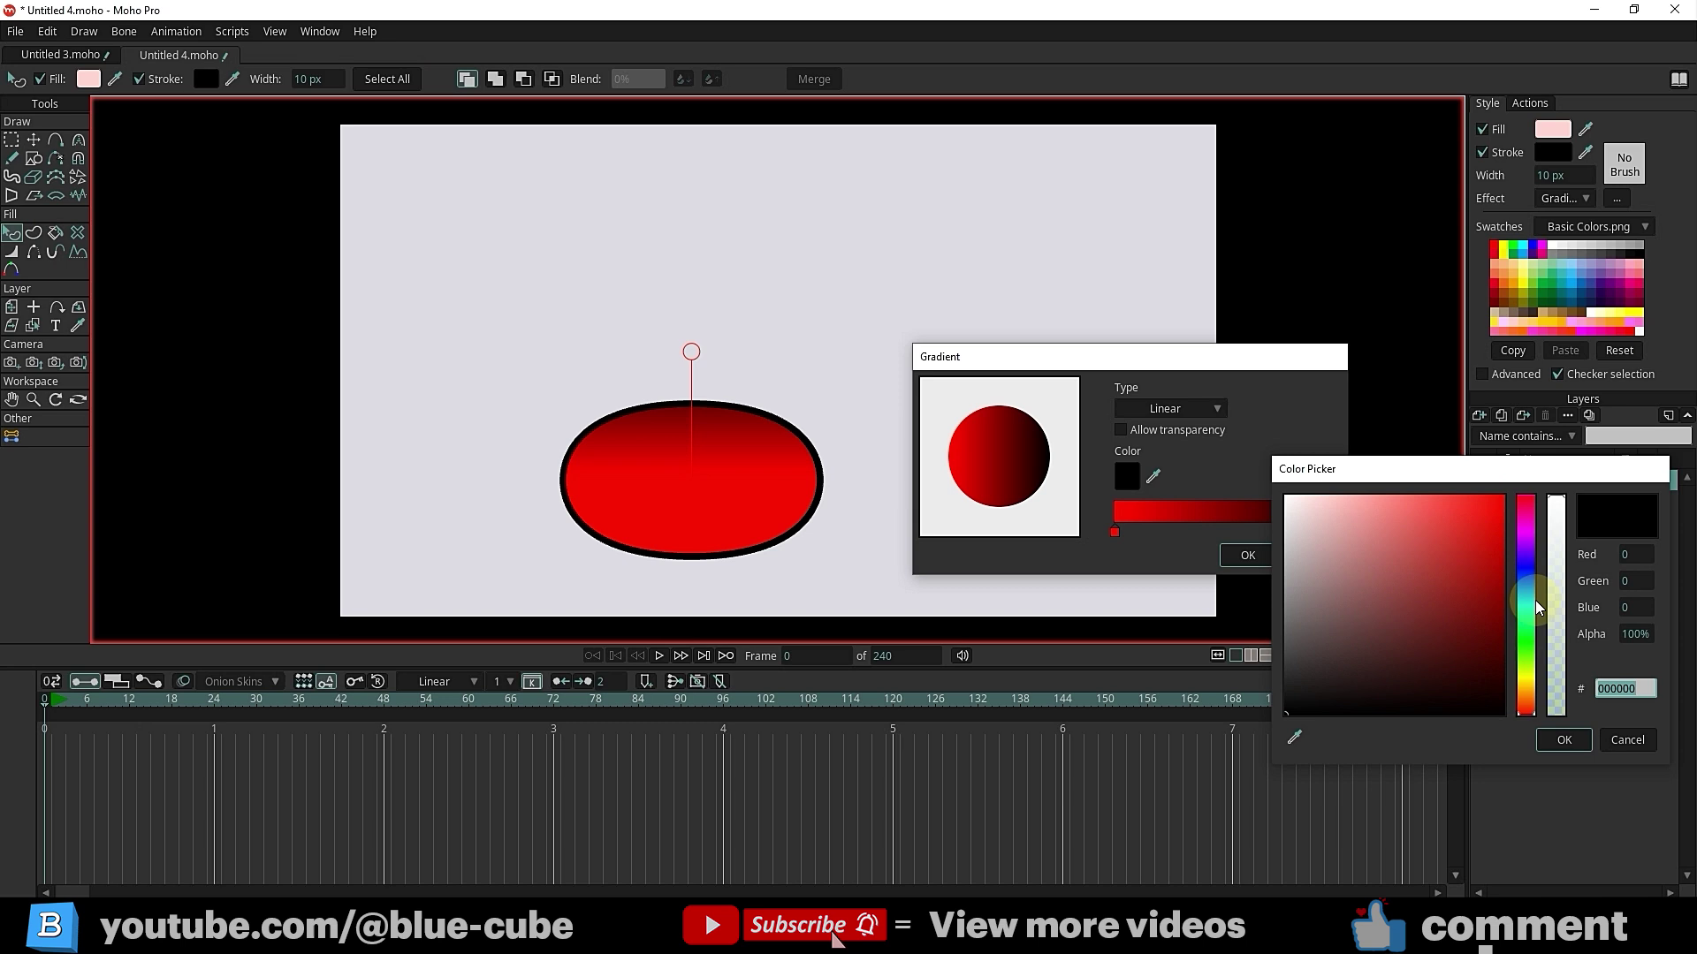
mouse_move(1534, 601)
mouse_down()
mouse_move(1398, 471)
mouse_move(1464, 535)
mouse_up()
click(1564, 741)
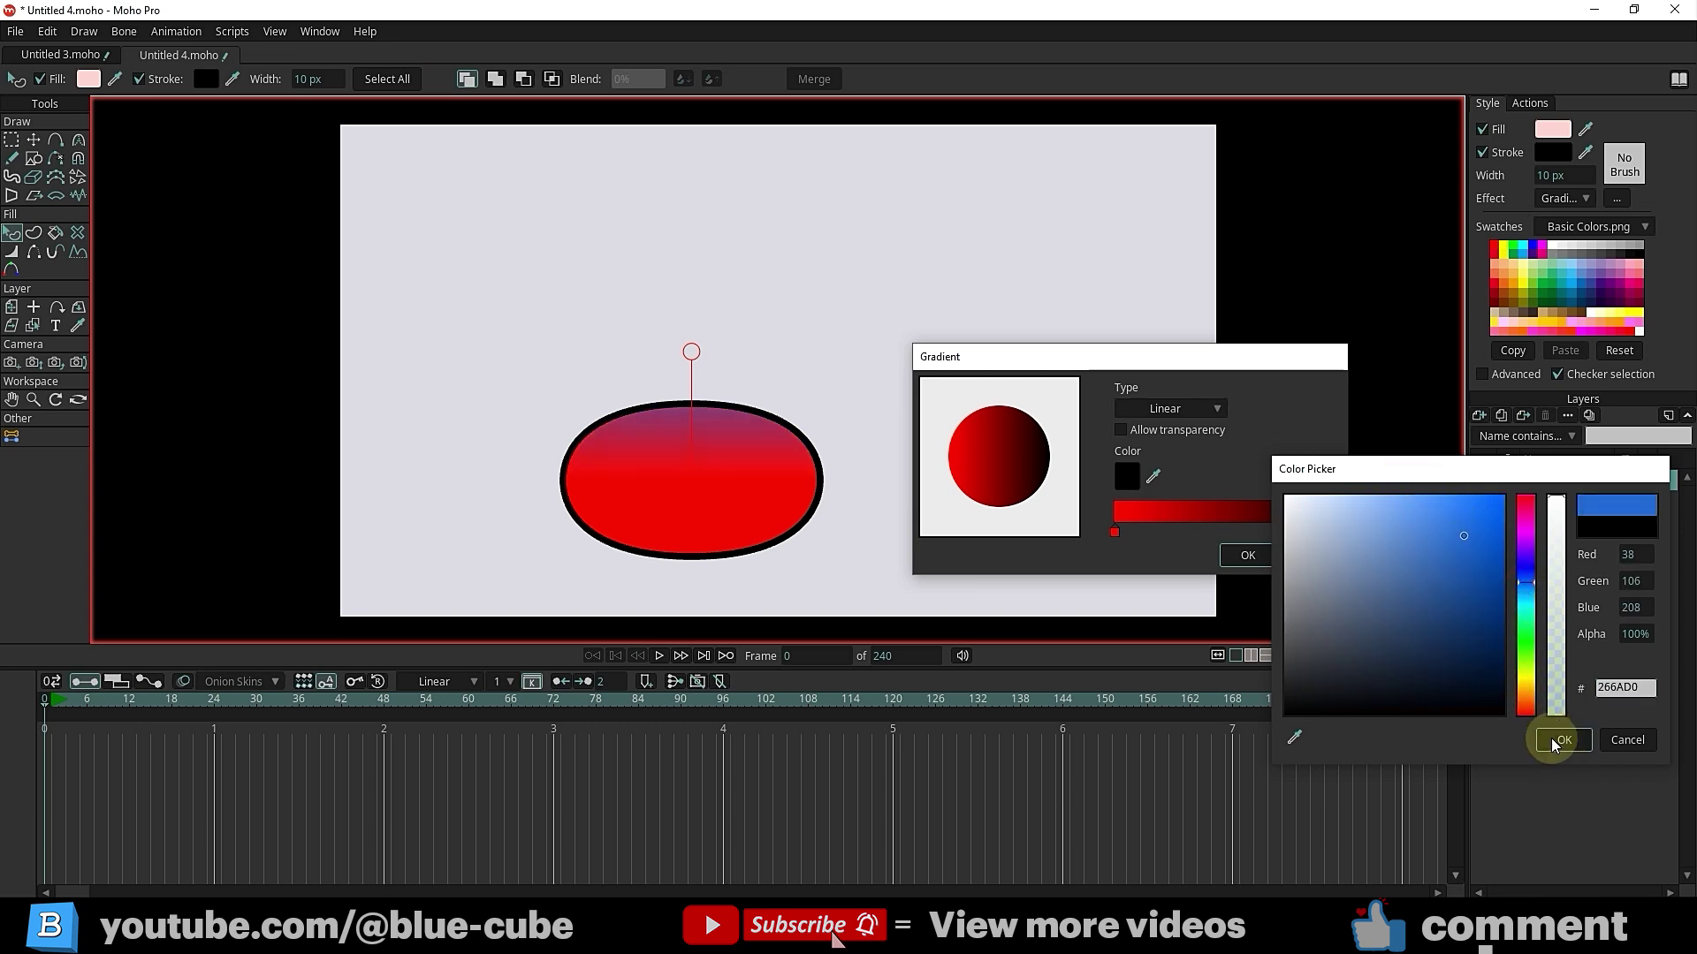
click(1563, 741)
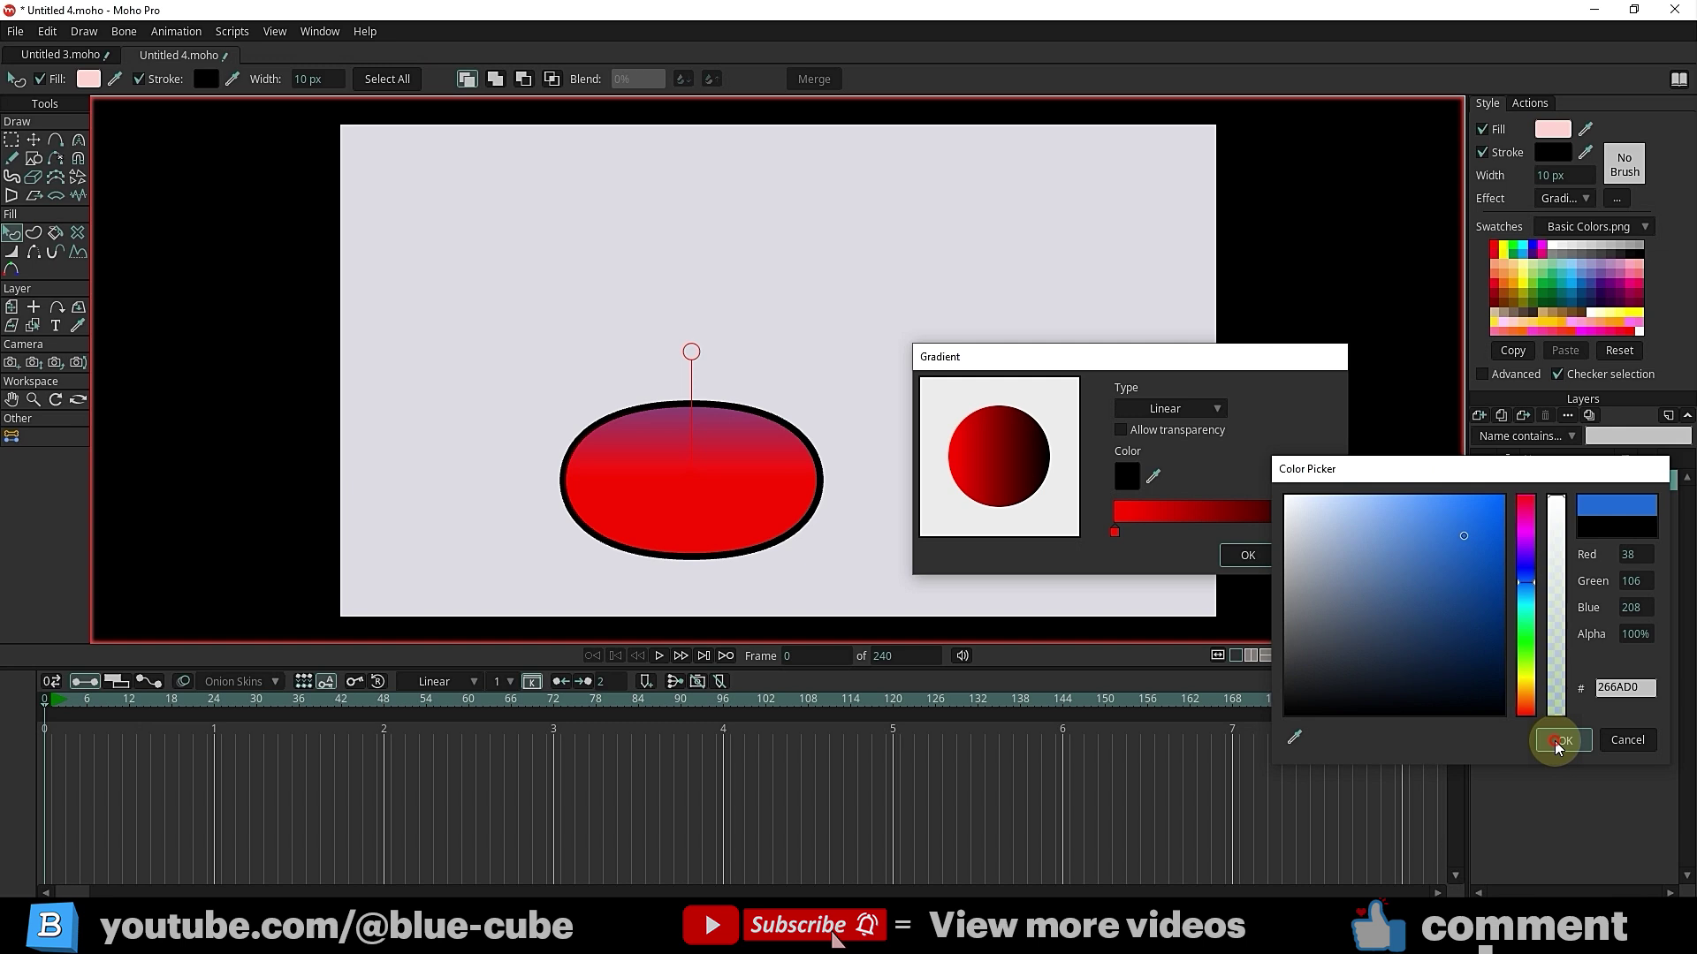
click(1244, 556)
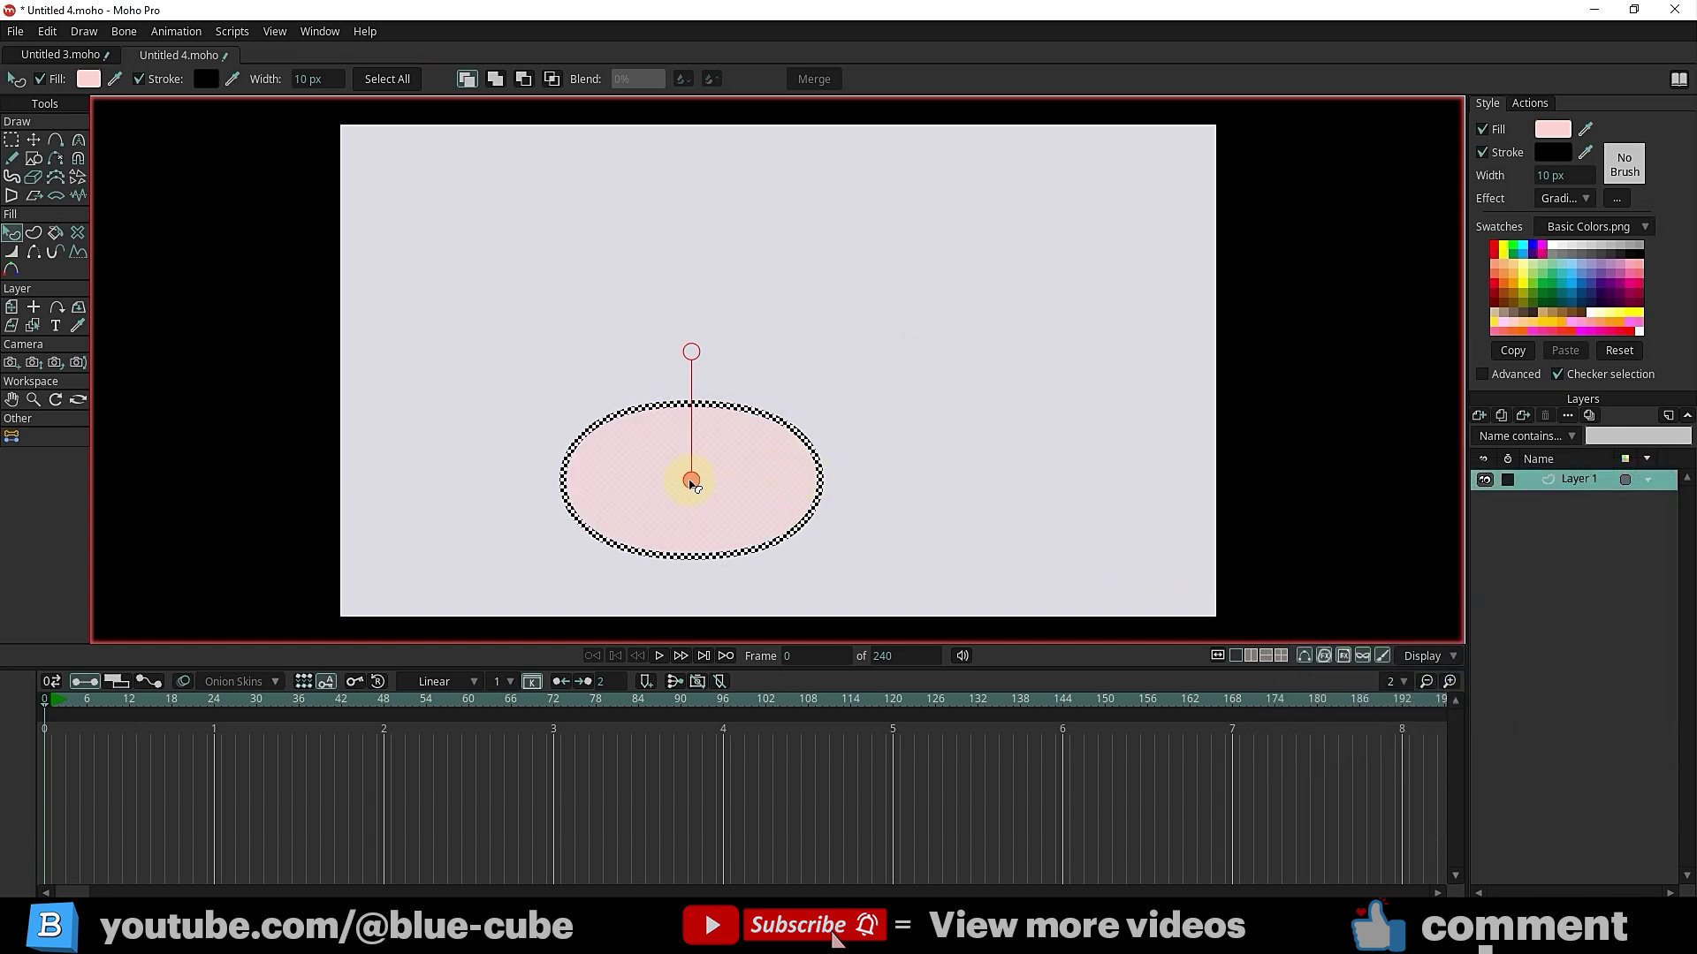
Drag the gradient handles vertically so blue sits at the top and red at the bottom
drag(691, 480, 687, 539)
click(795, 292)
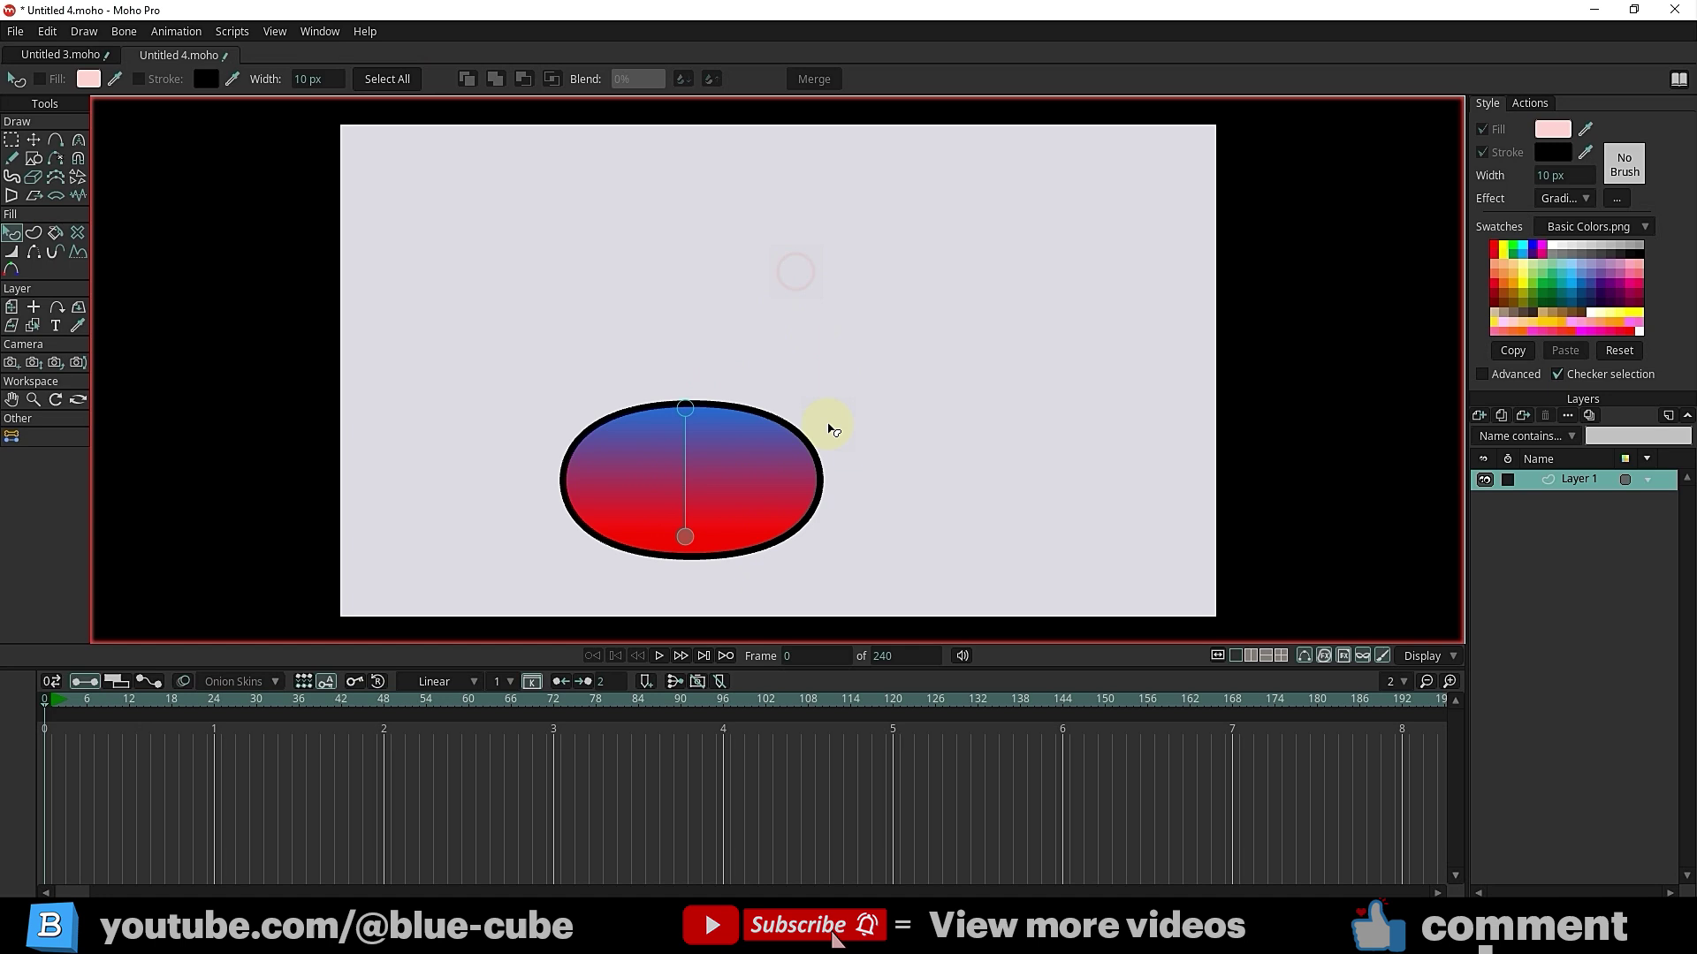
drag(687, 420, 686, 427)
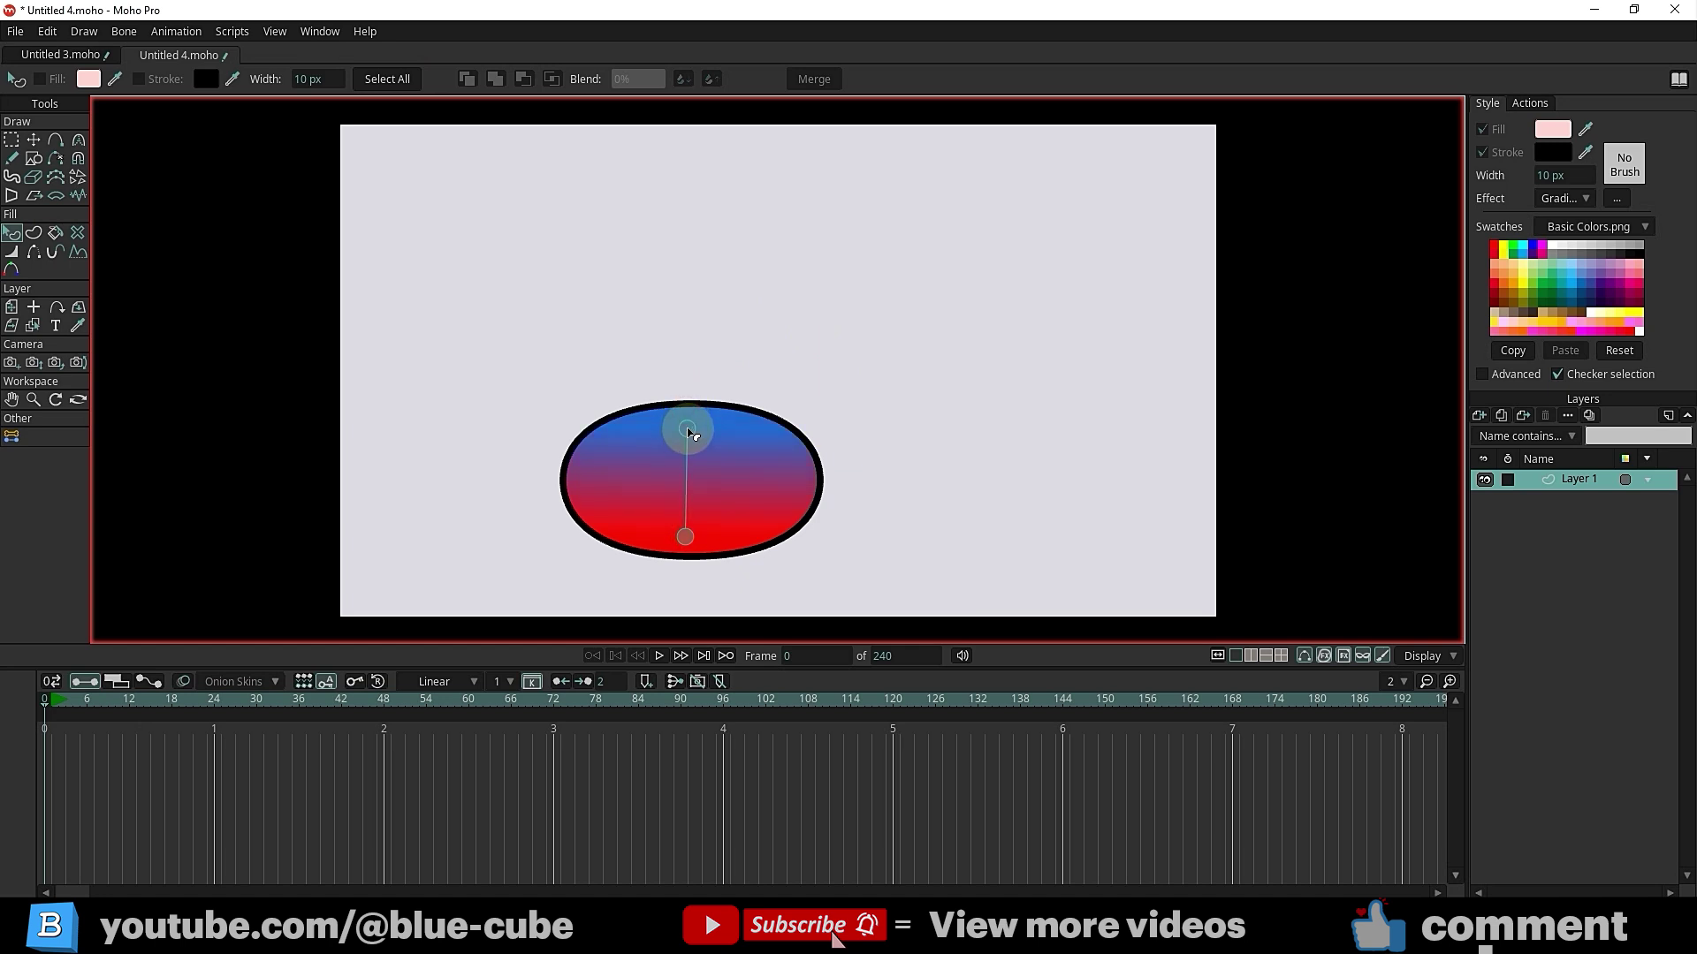
Box-select the ellipse's points and apply the wavy line to them with Curve Profile
click(12, 140)
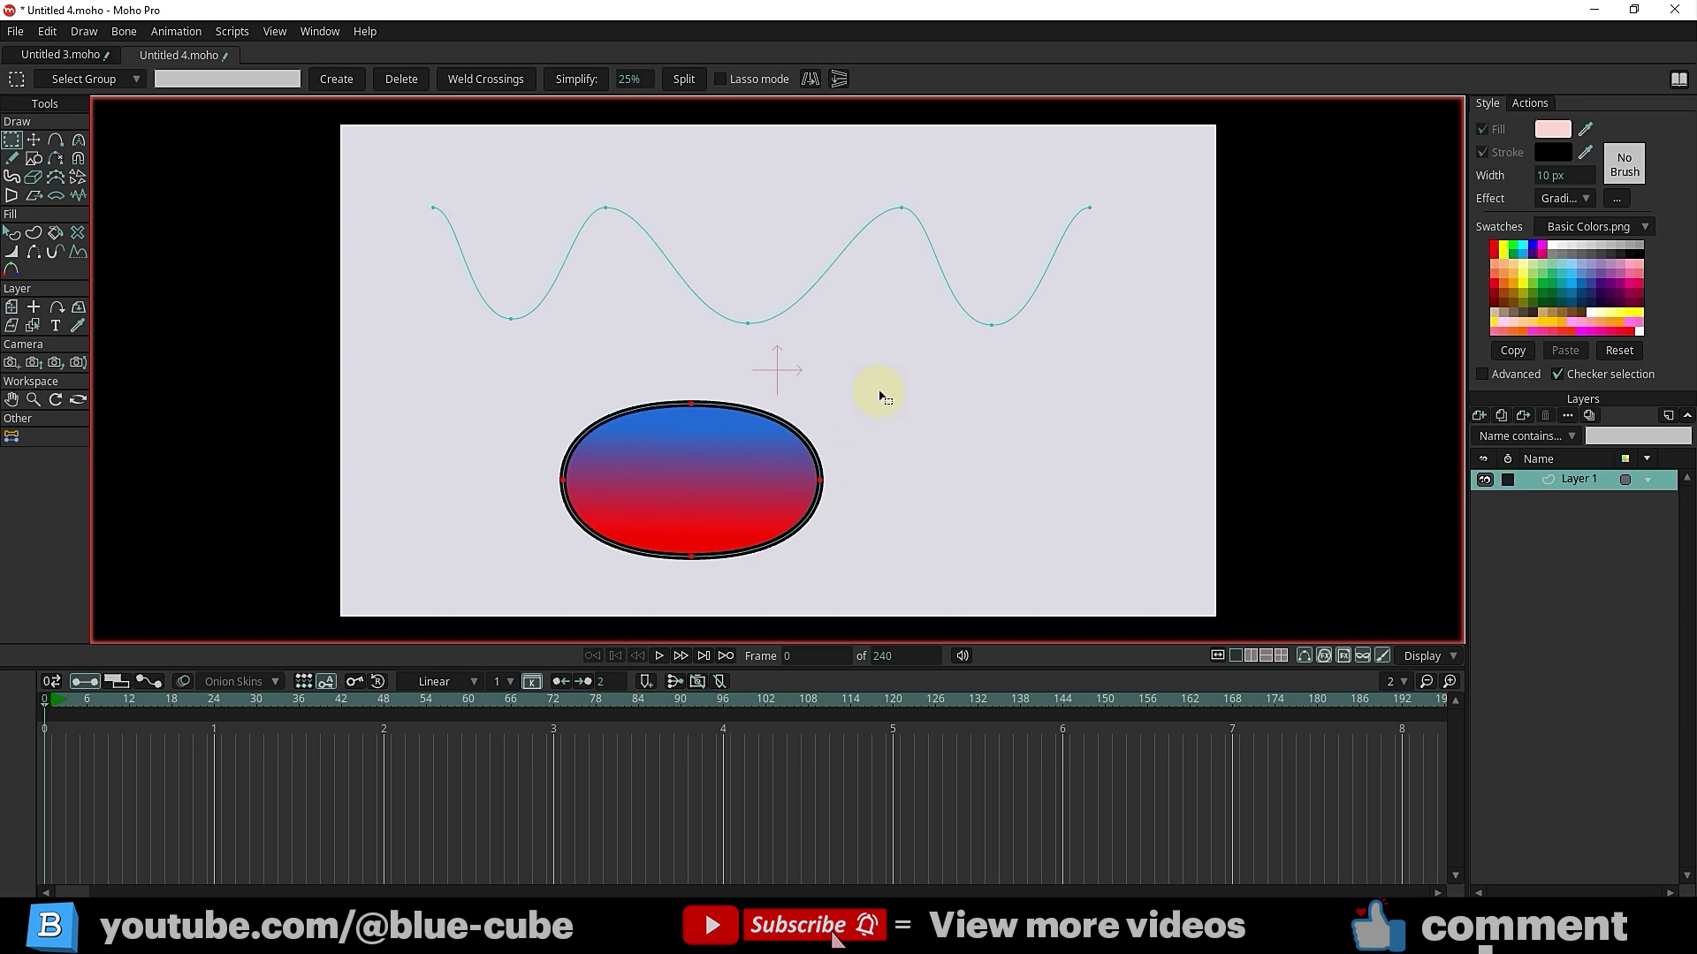
drag(891, 375, 485, 588)
drag(652, 531, 681, 525)
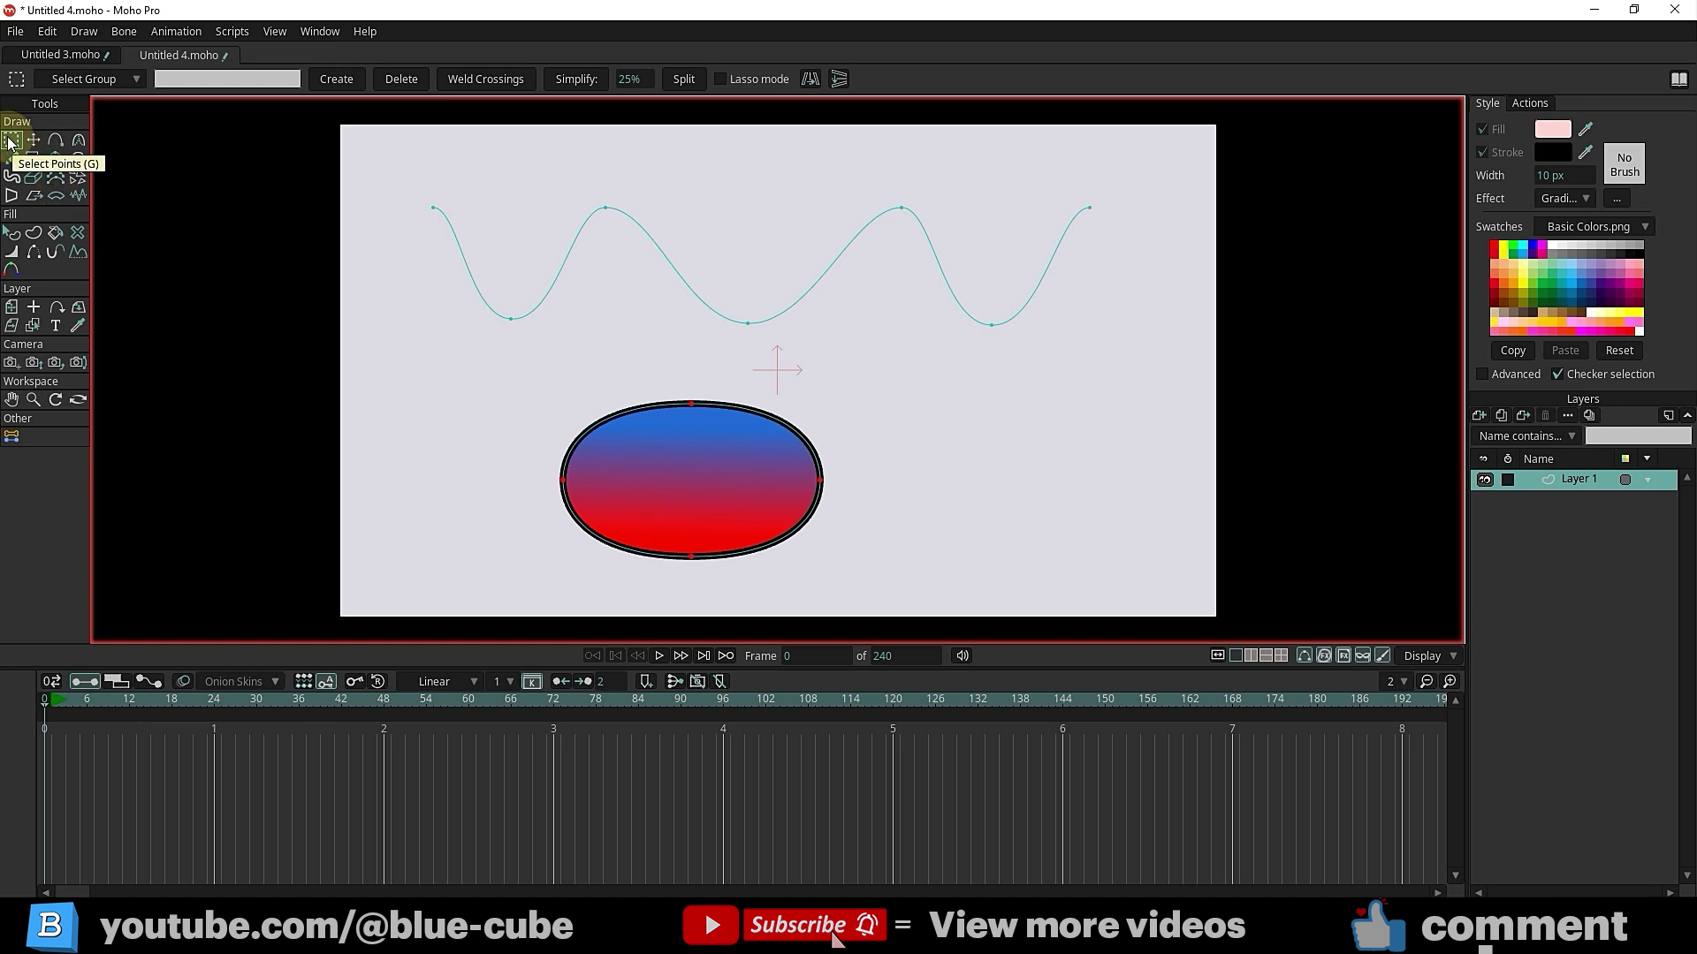
drag(892, 373, 489, 596)
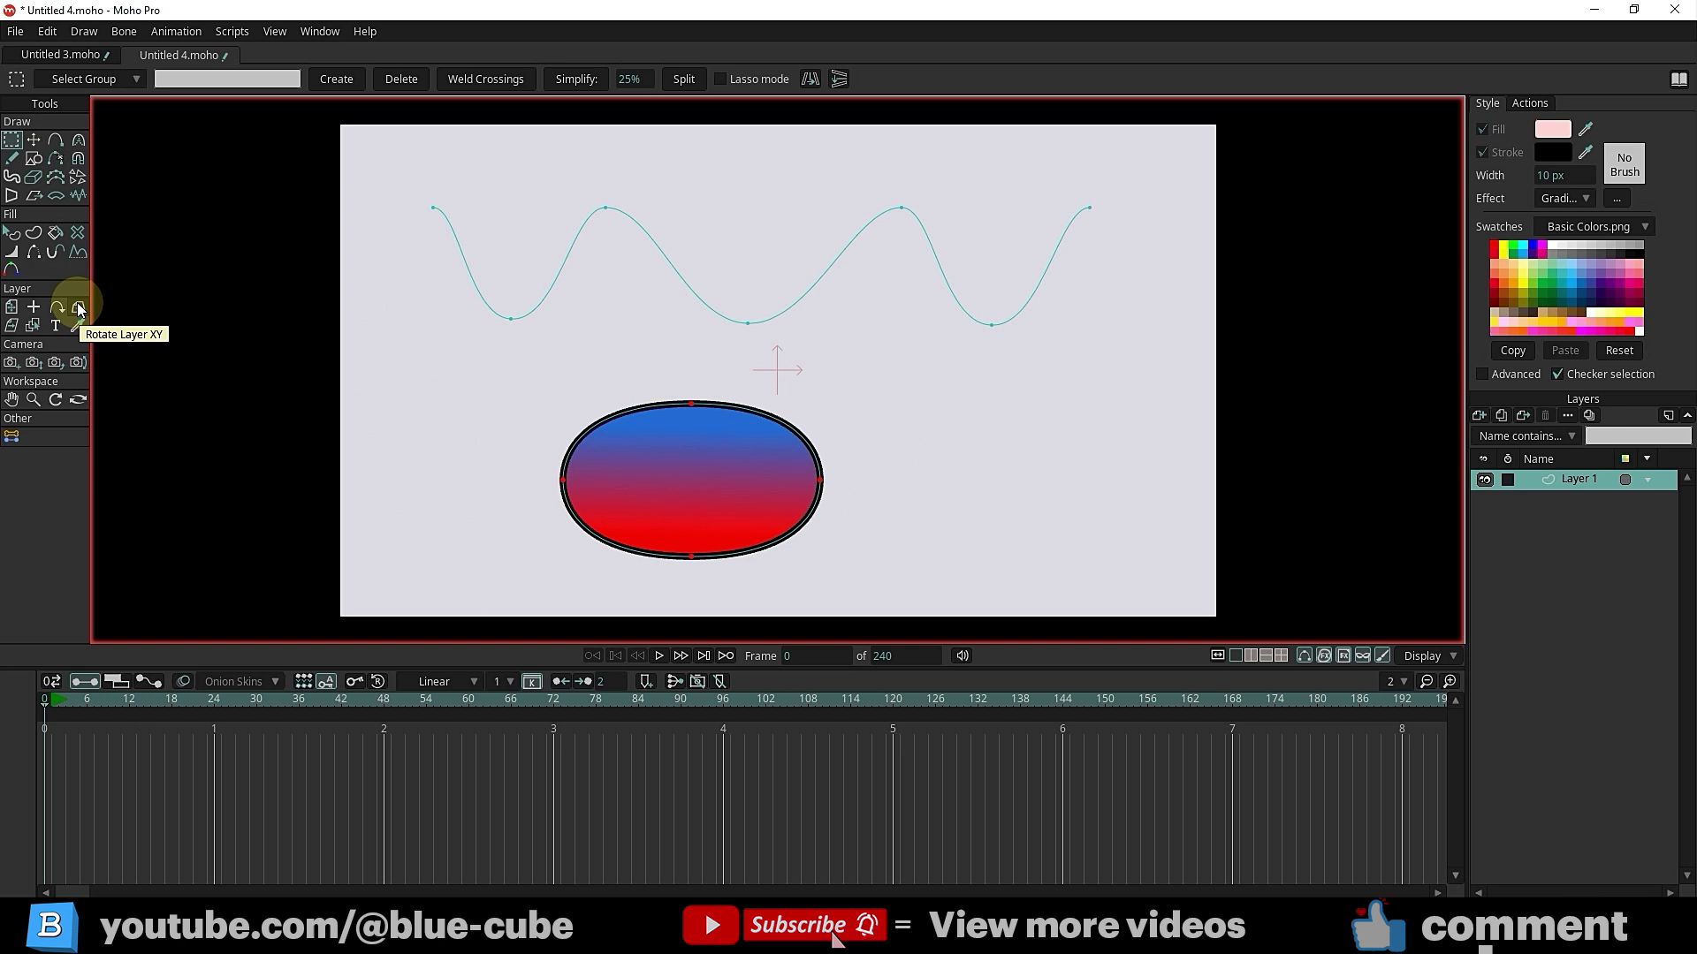
click(77, 253)
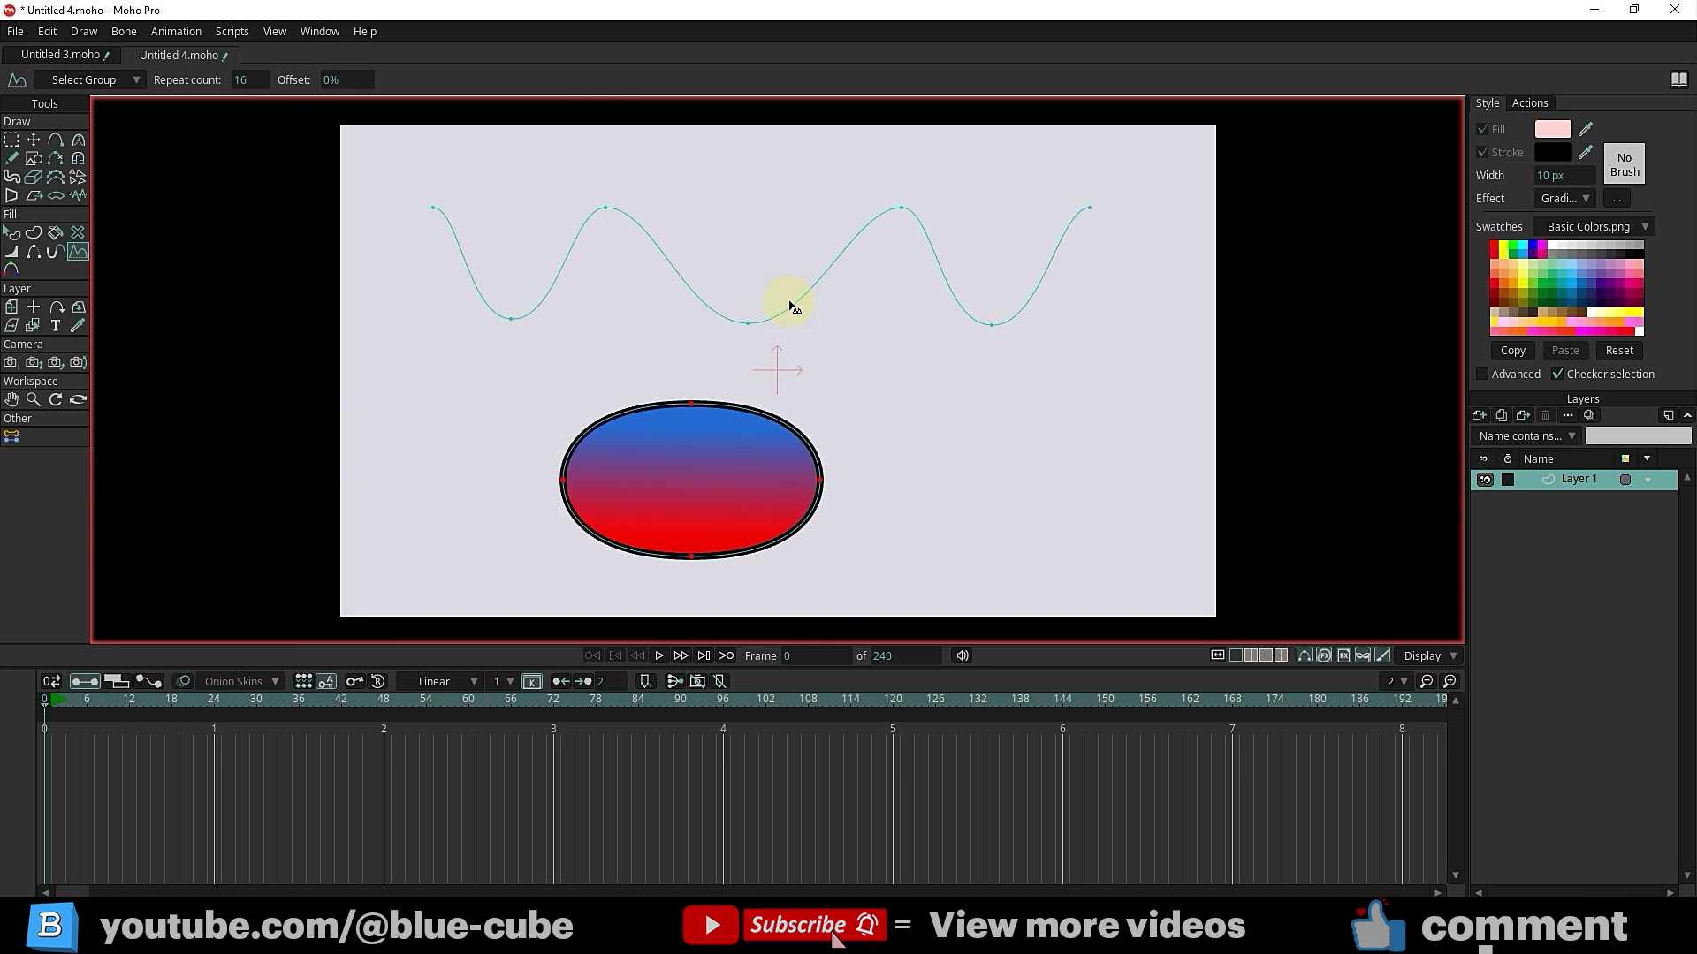
click(767, 320)
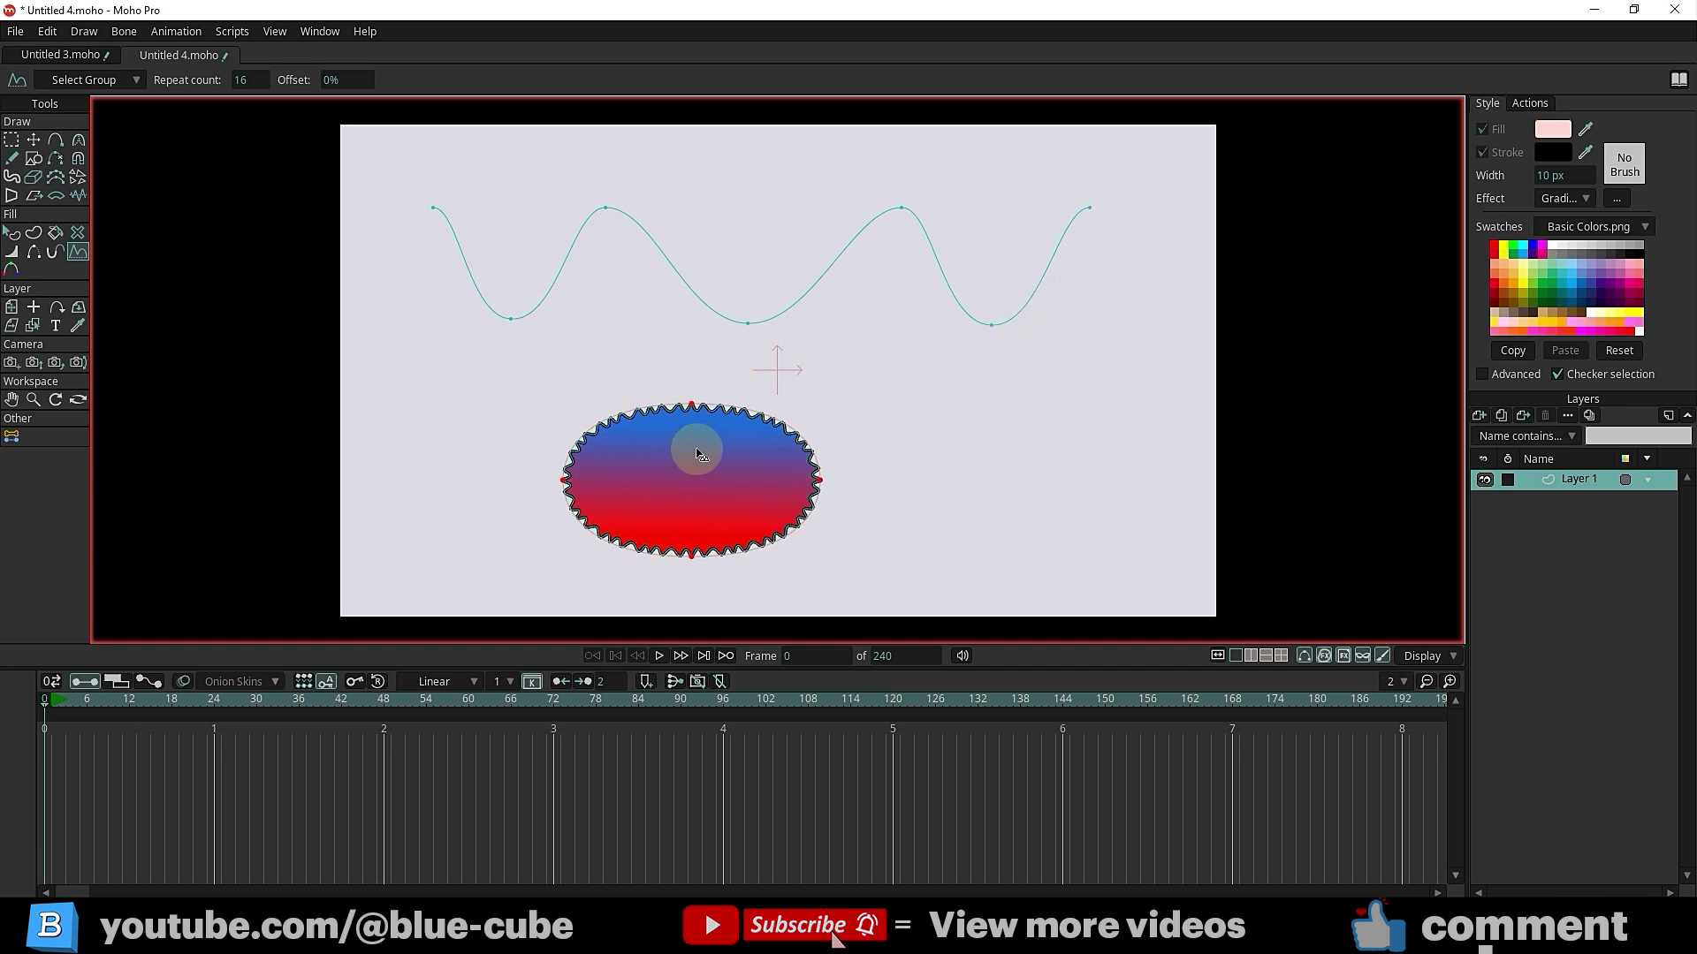
Drag the profile curve's left, middle and right dip points into deeper, reshaped valleys, then select all
key(g)
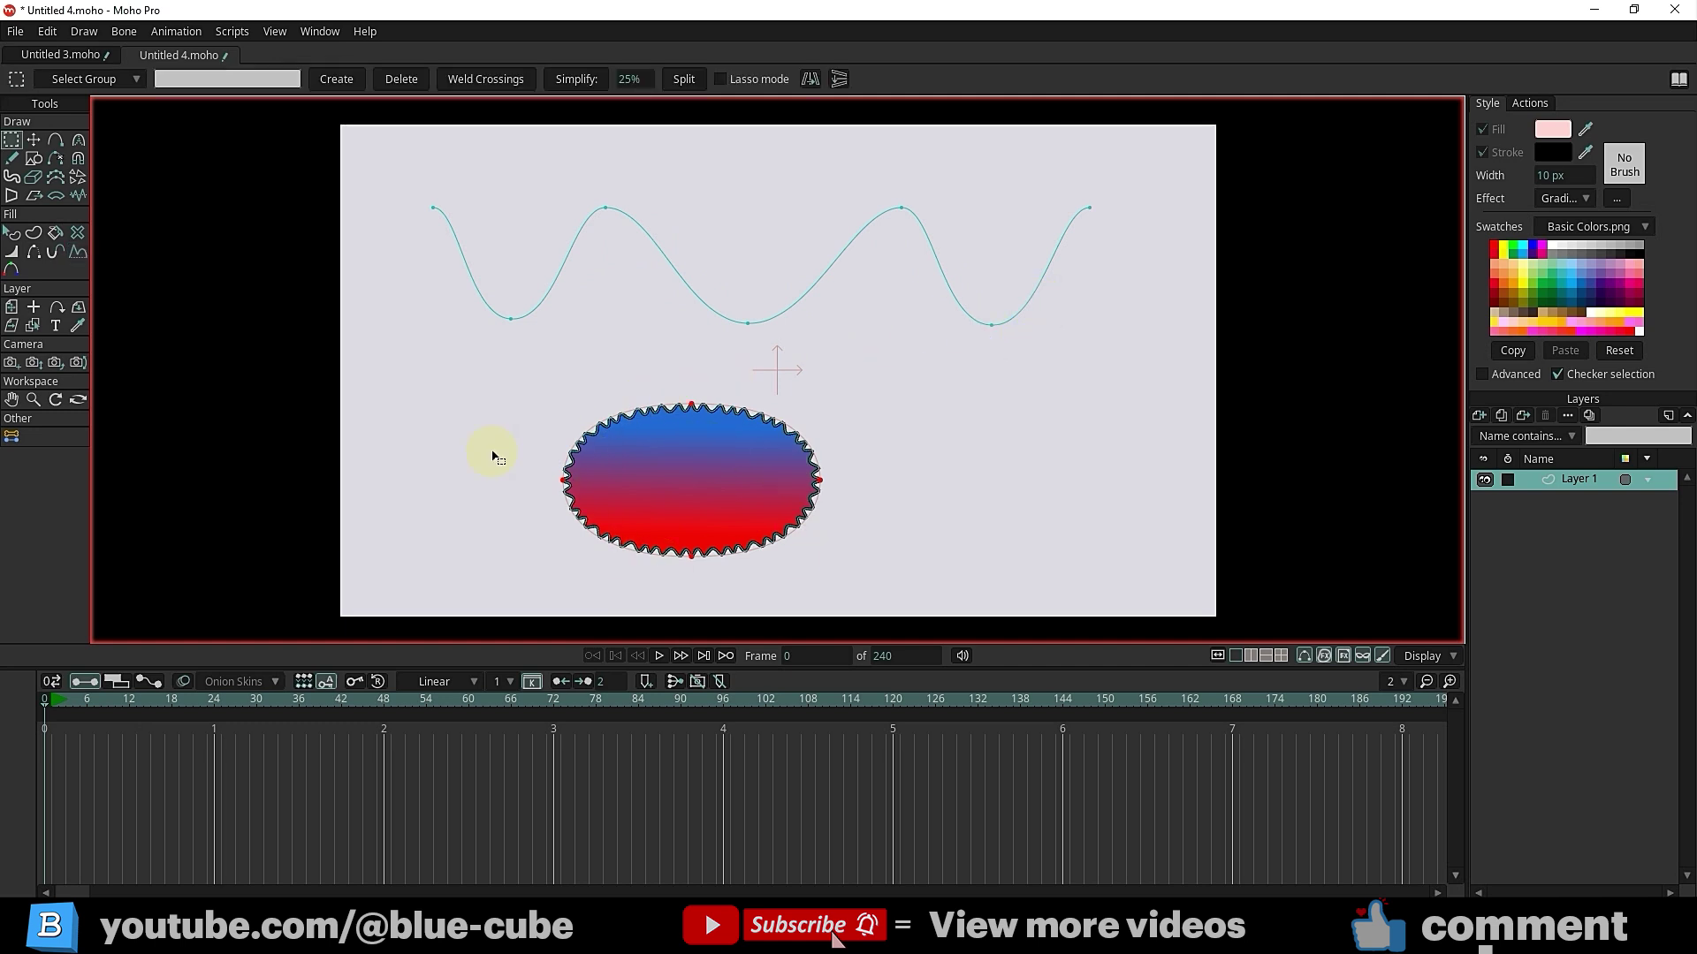
click(36, 140)
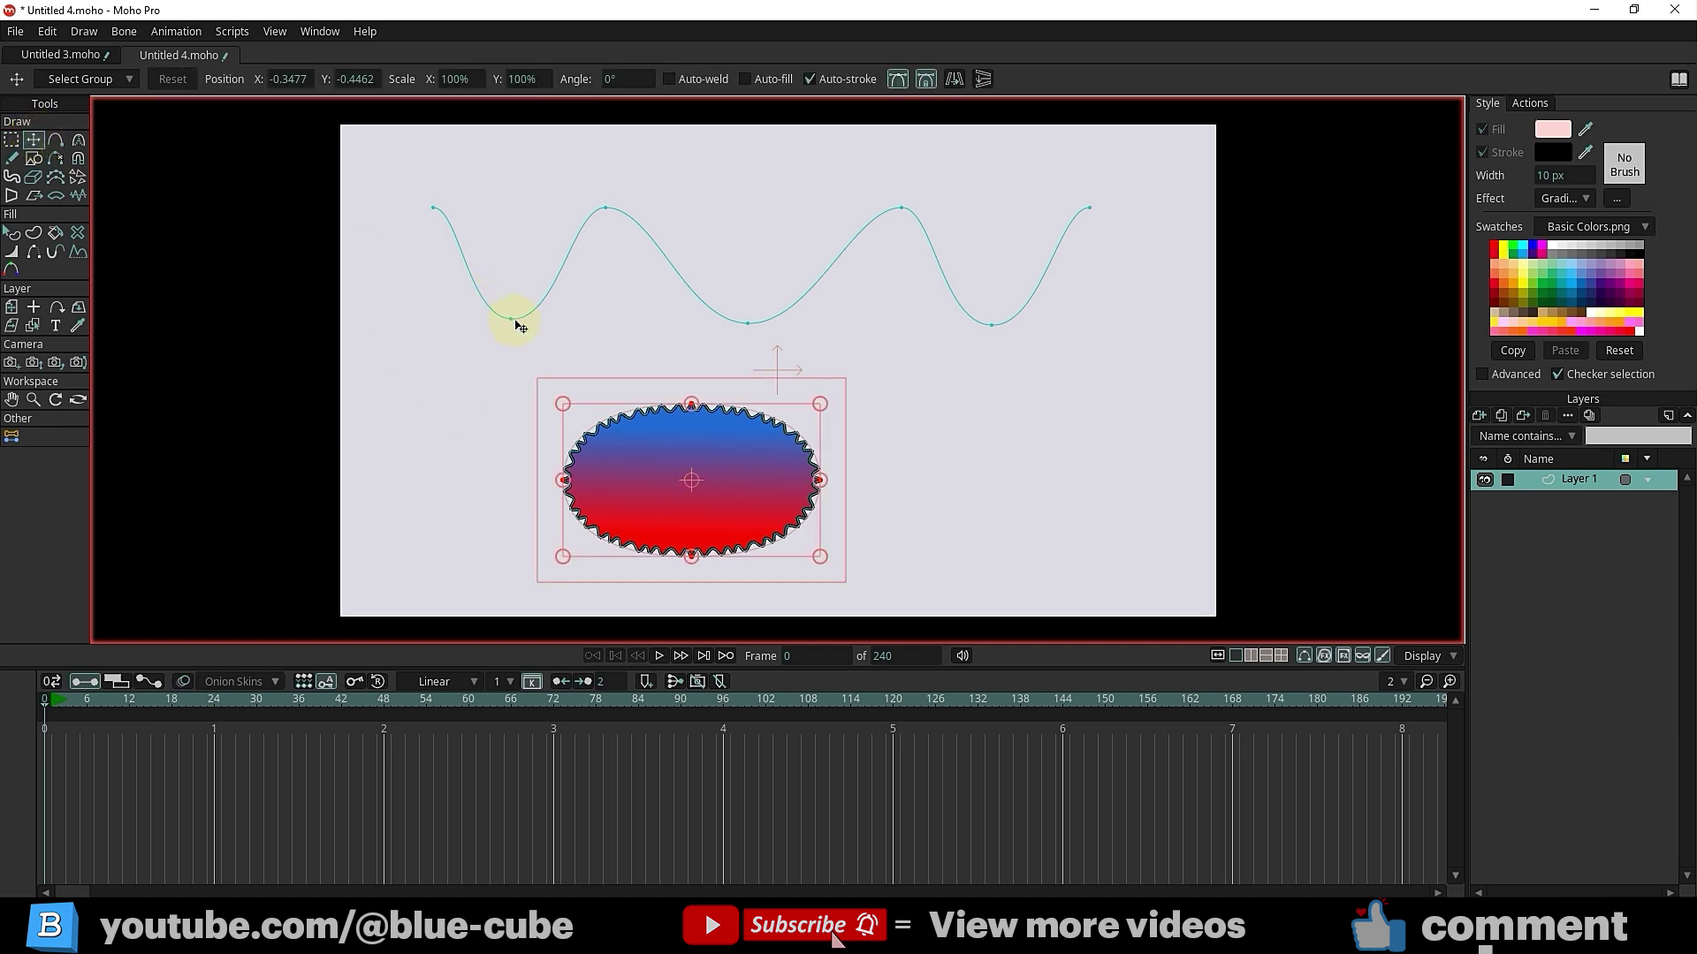
drag(515, 322, 445, 558)
drag(747, 324, 931, 408)
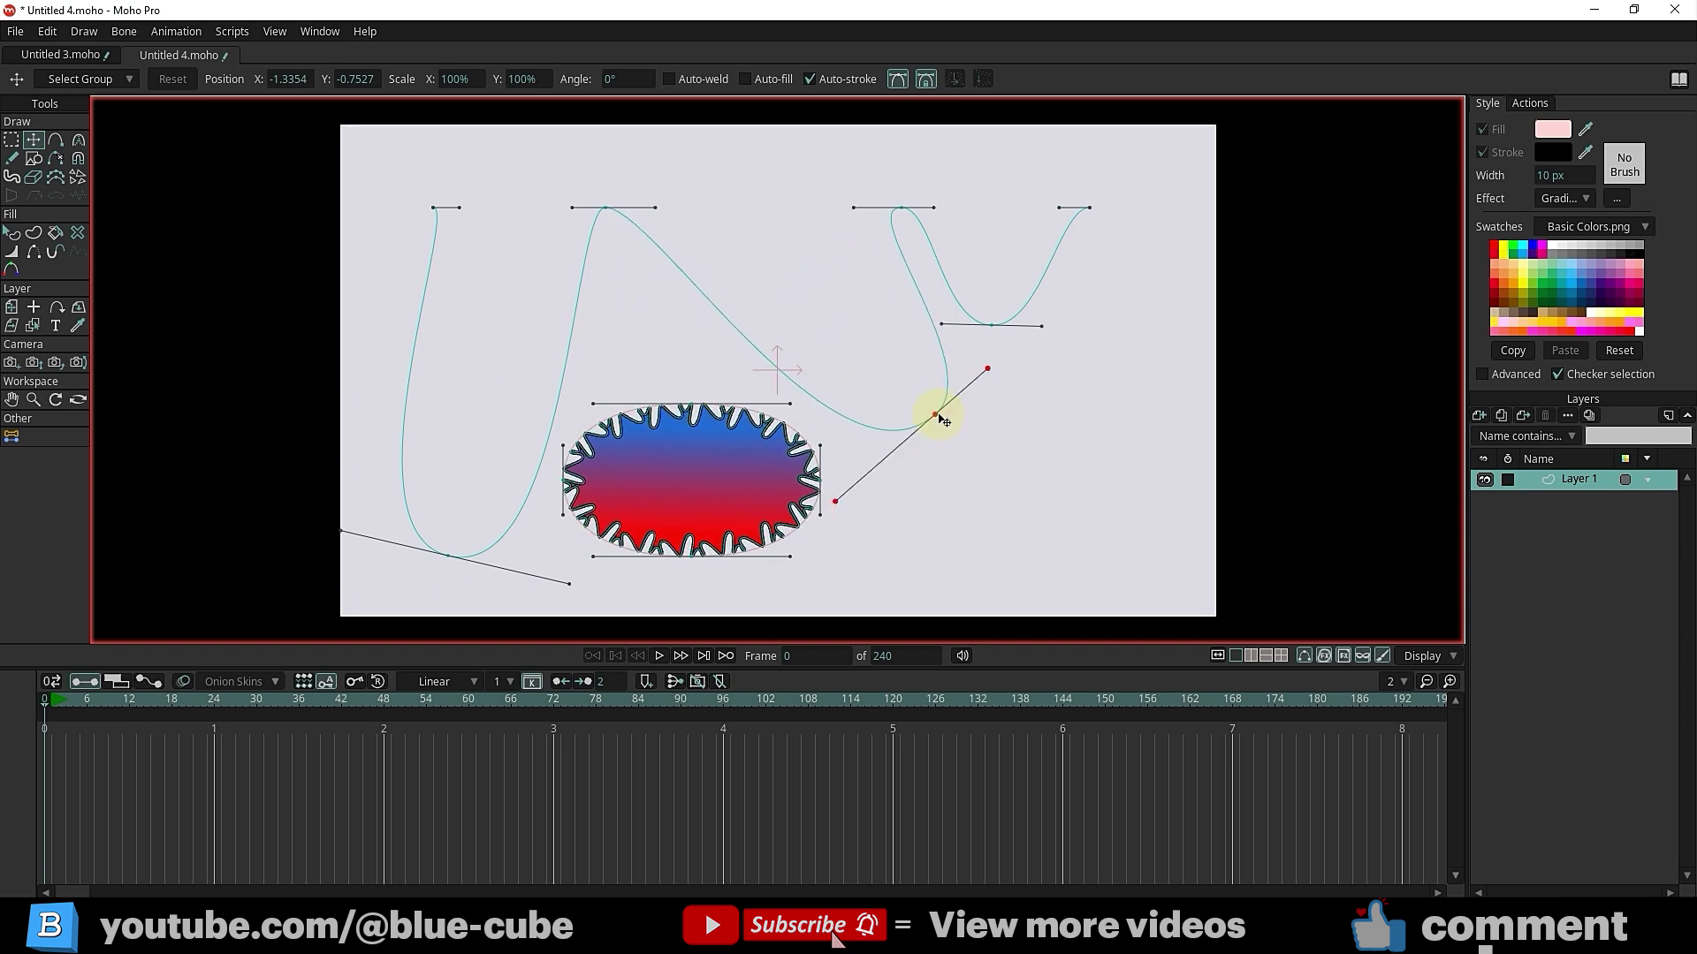
click(990, 327)
mouse_move(989, 334)
mouse_down()
mouse_move(935, 283)
mouse_move(971, 316)
mouse_up()
drag(935, 416, 875, 442)
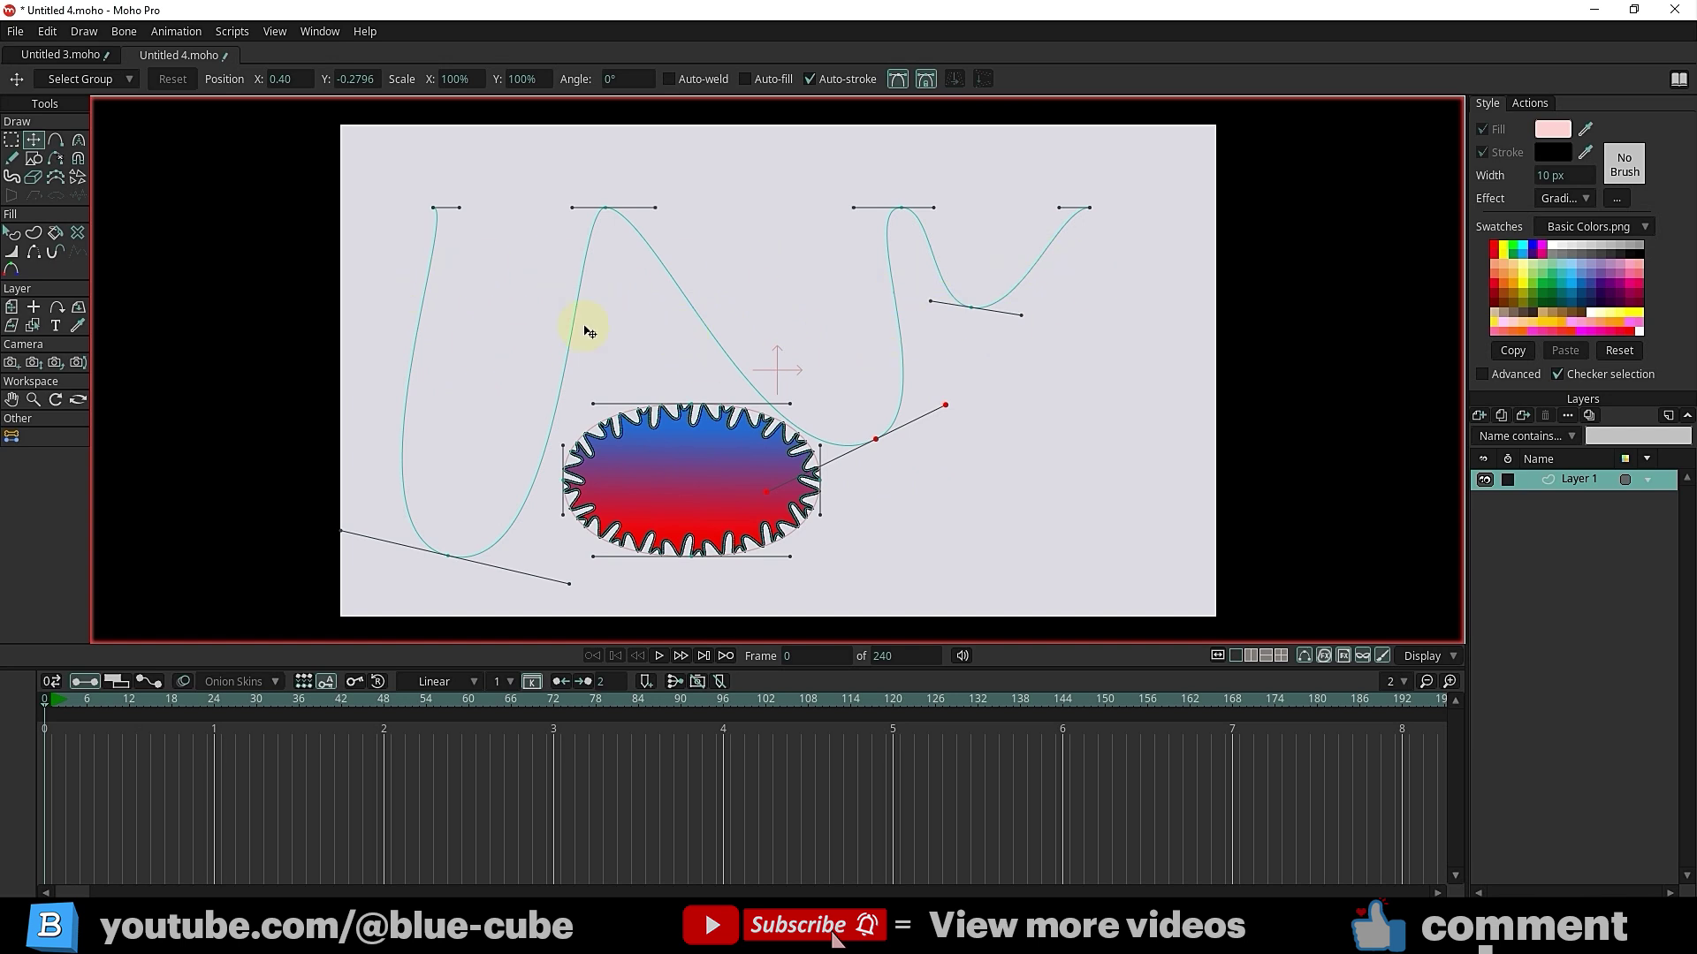
drag(873, 440, 862, 499)
mouse_move(971, 310)
mouse_down()
mouse_move(978, 348)
mouse_move(963, 313)
mouse_up()
drag(449, 556, 495, 558)
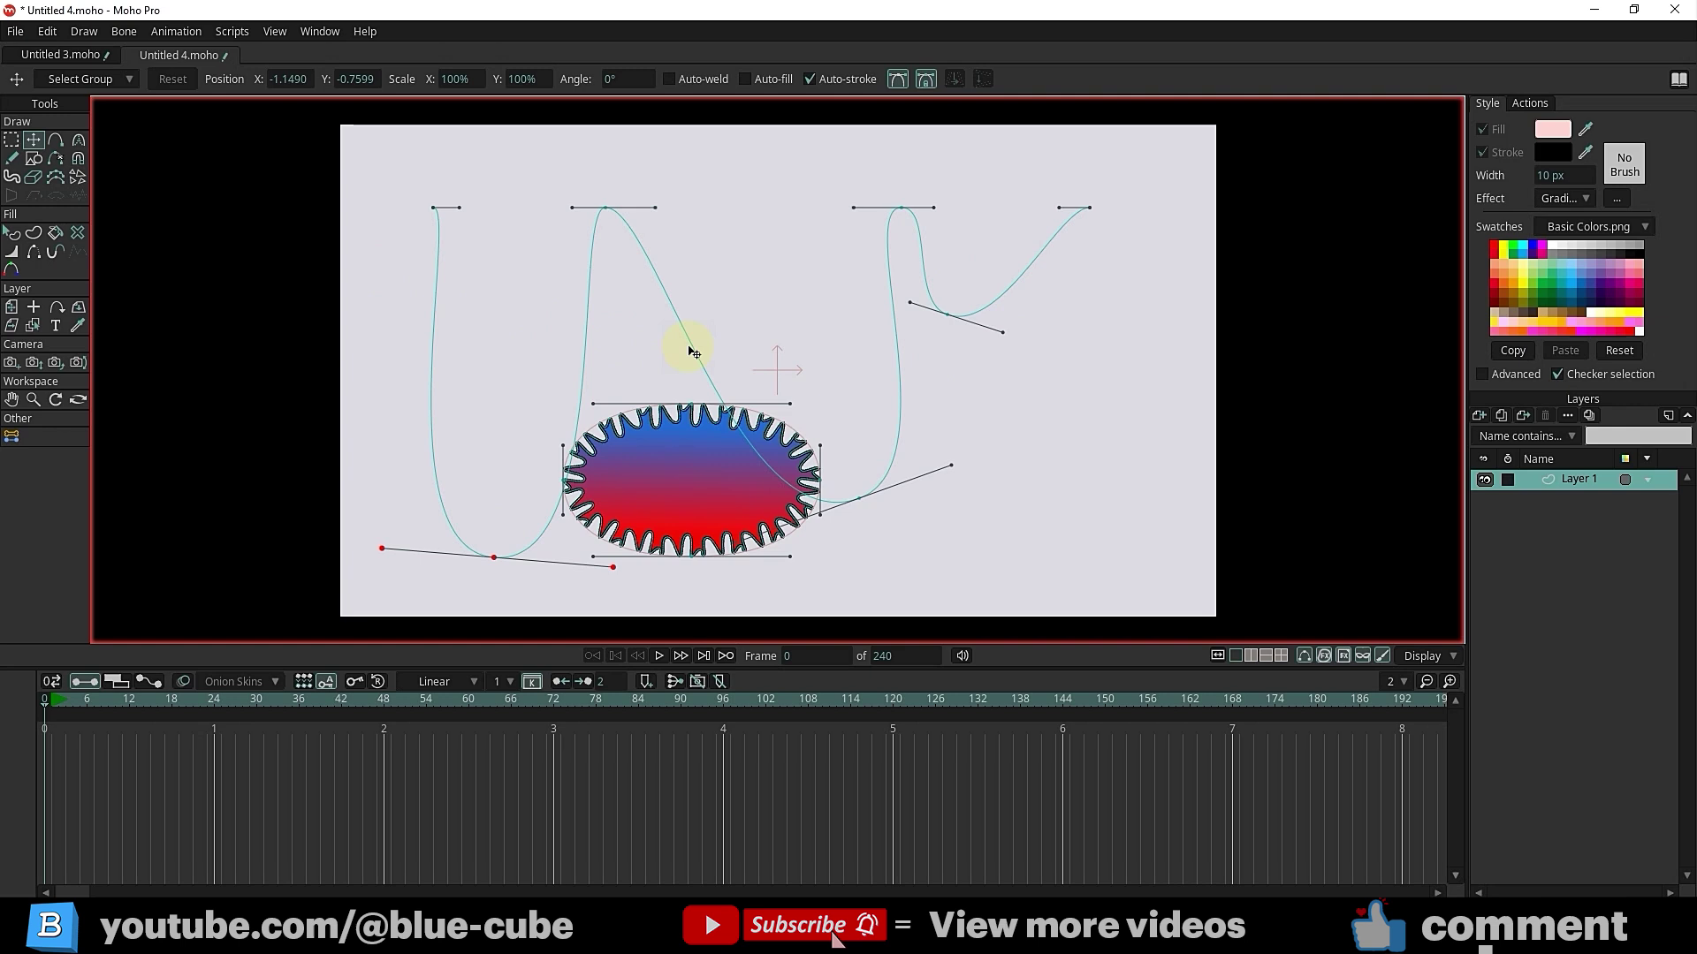
key(ctrl+a)
Move the whole profile curve up-right off the oval, nudge it slightly, then select the ellipse
drag(701, 343, 1280, 216)
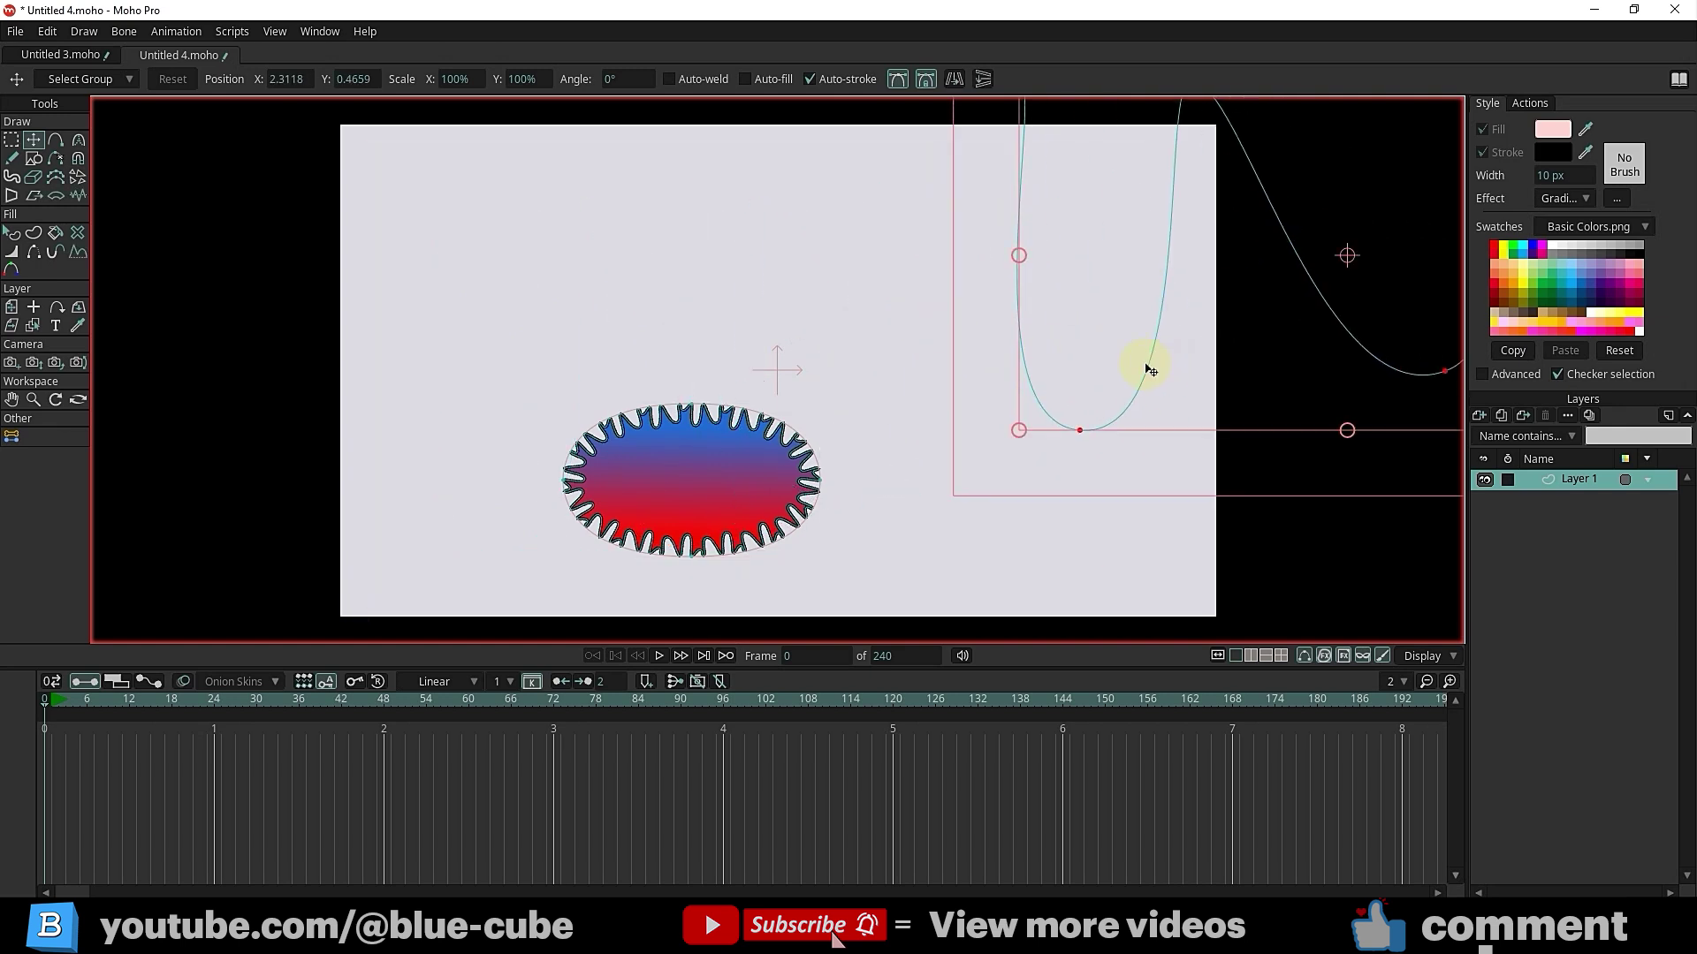
mouse_move(1159, 371)
mouse_down()
mouse_move(1185, 360)
mouse_move(1152, 377)
mouse_up()
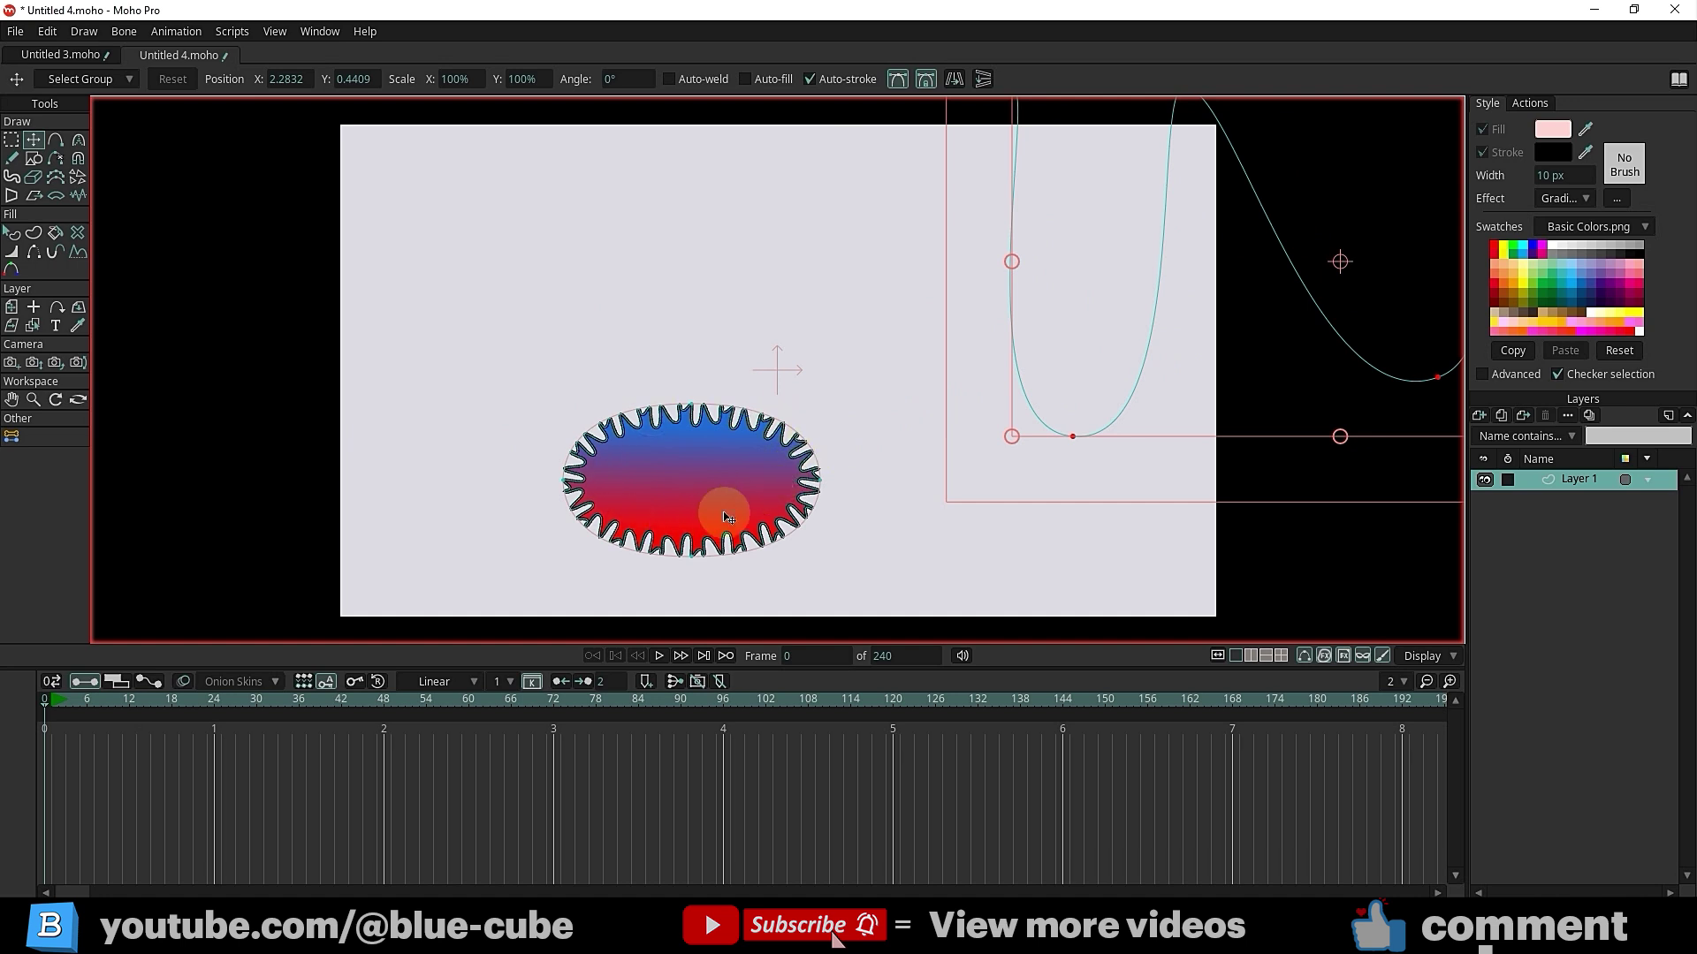
click(676, 477)
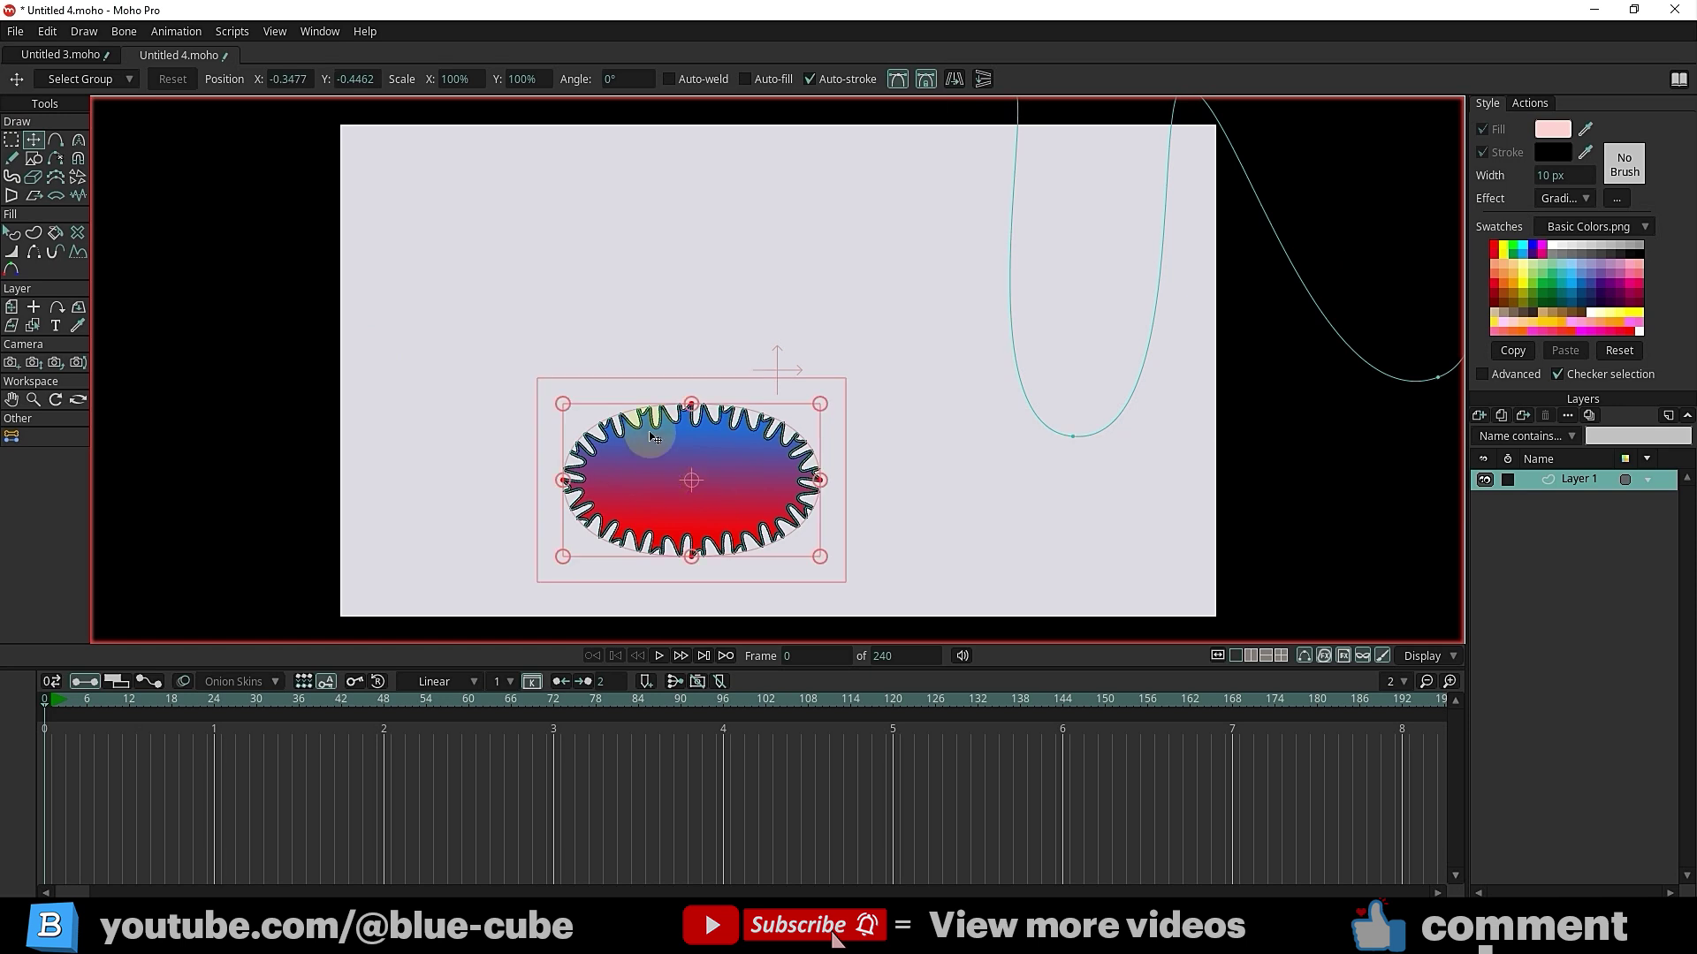
Set the line profile Repeat count to 10 and scrub the Offset value to test it
click(79, 252)
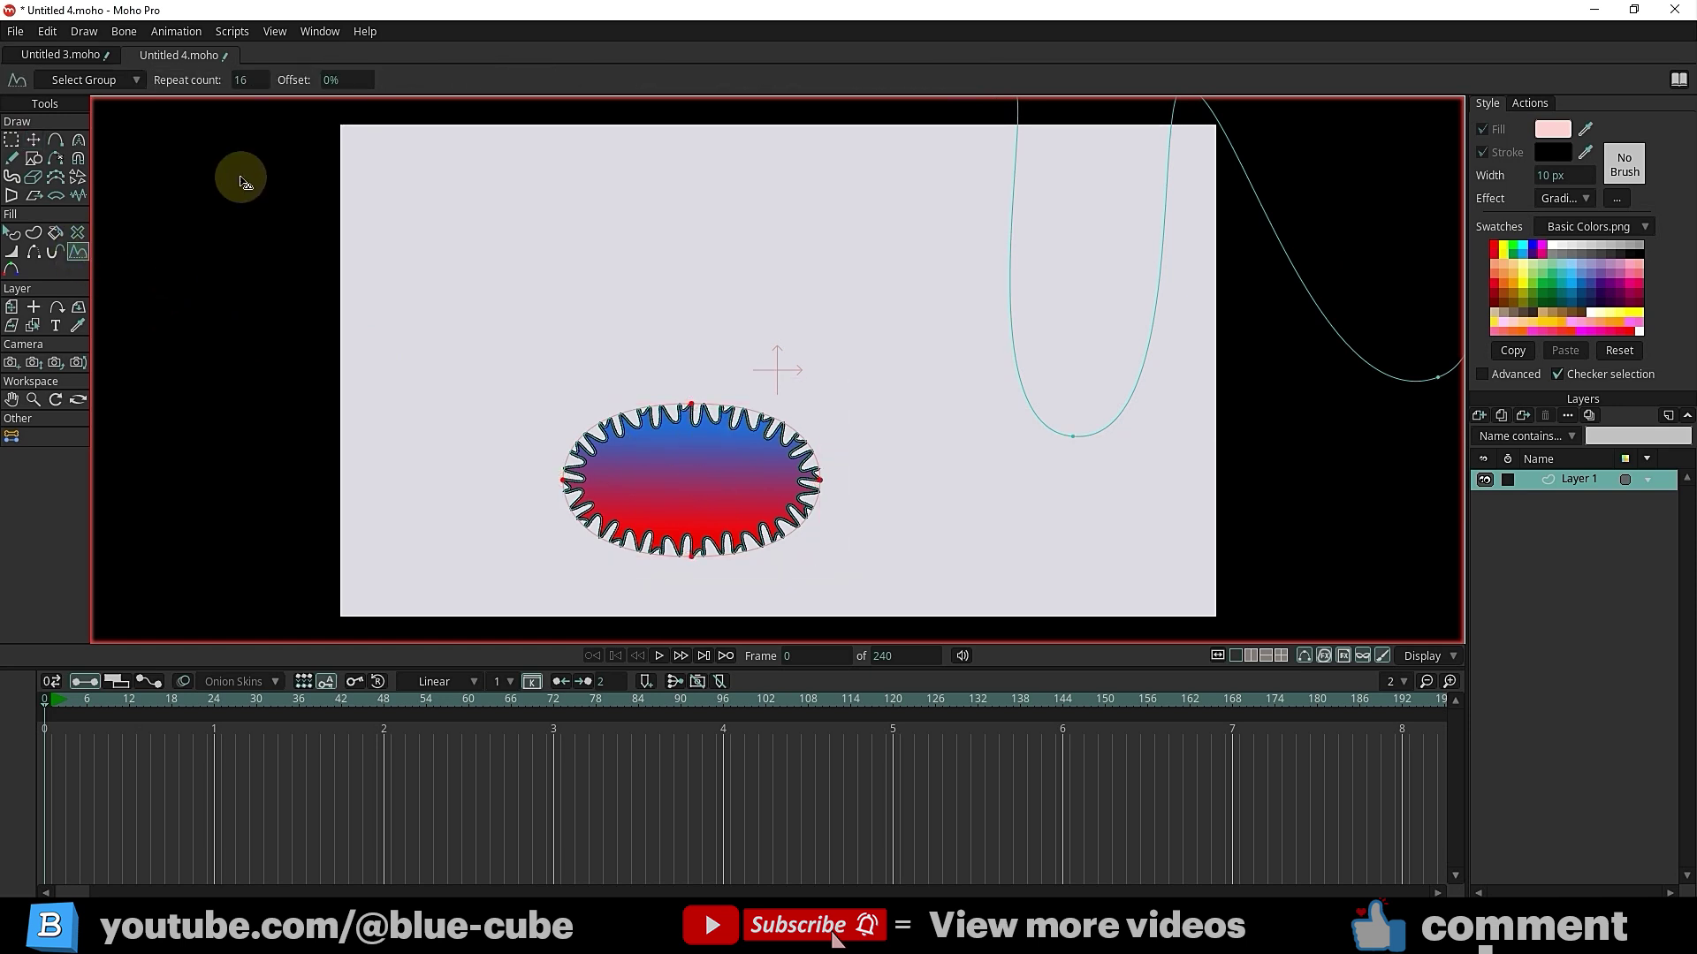
mouse_move(231, 77)
mouse_down()
mouse_move(171, 76)
mouse_move(405, 76)
mouse_move(190, 80)
mouse_up()
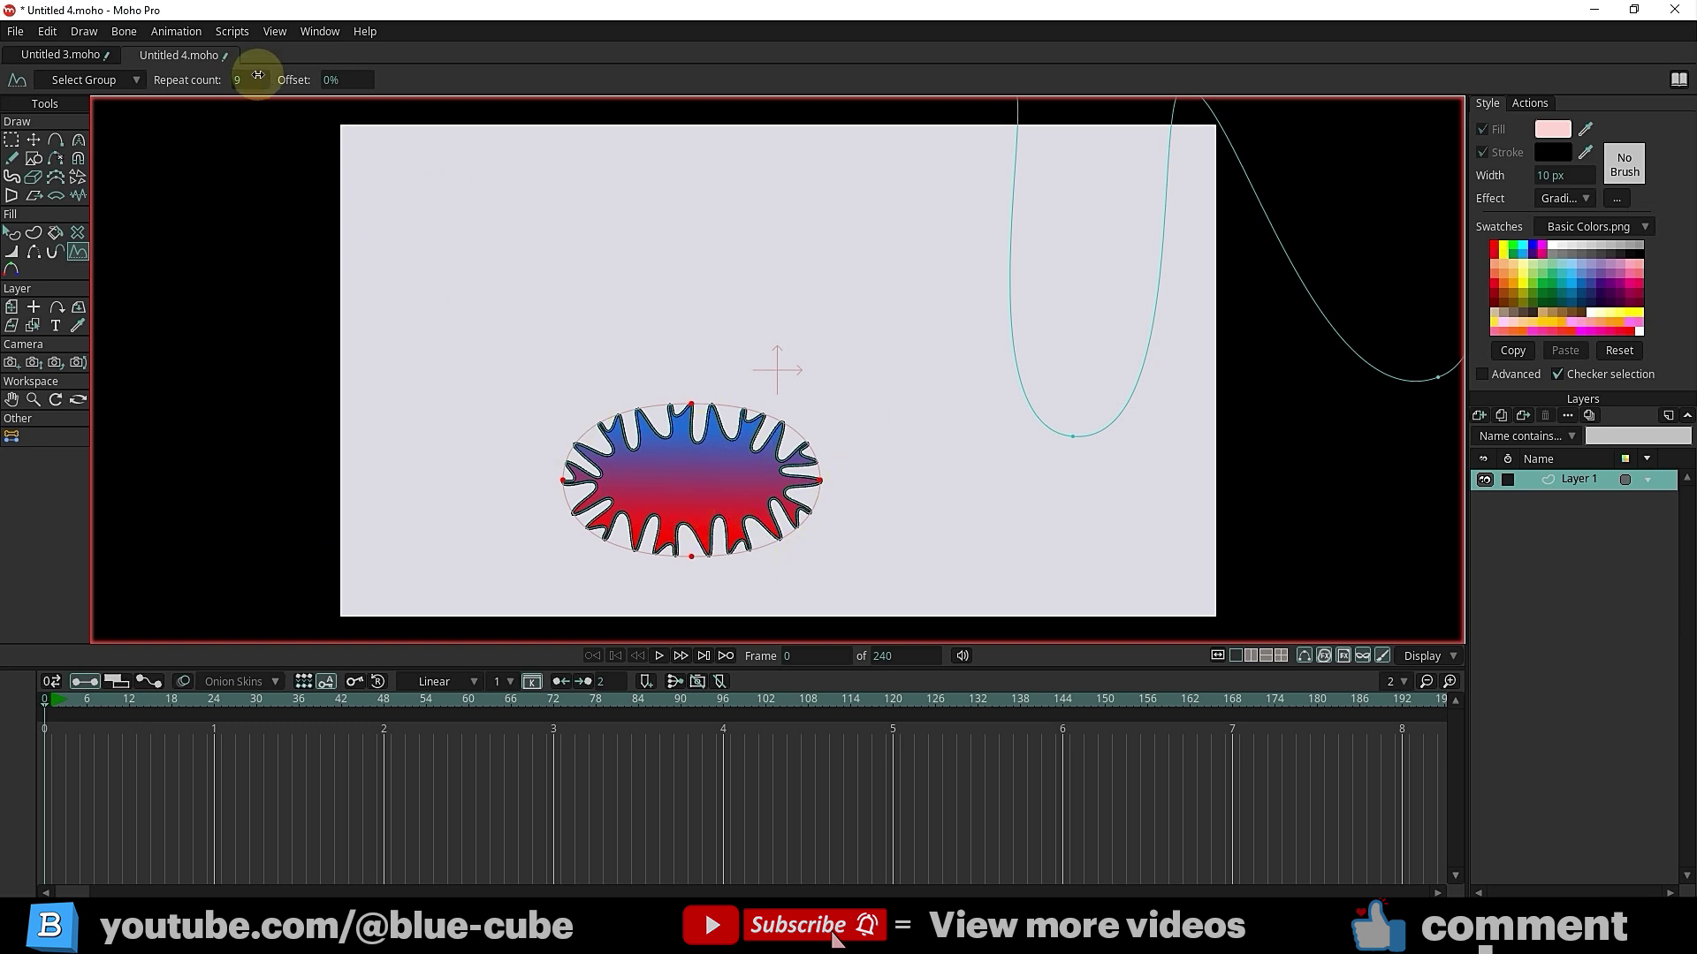
drag(246, 76, 251, 76)
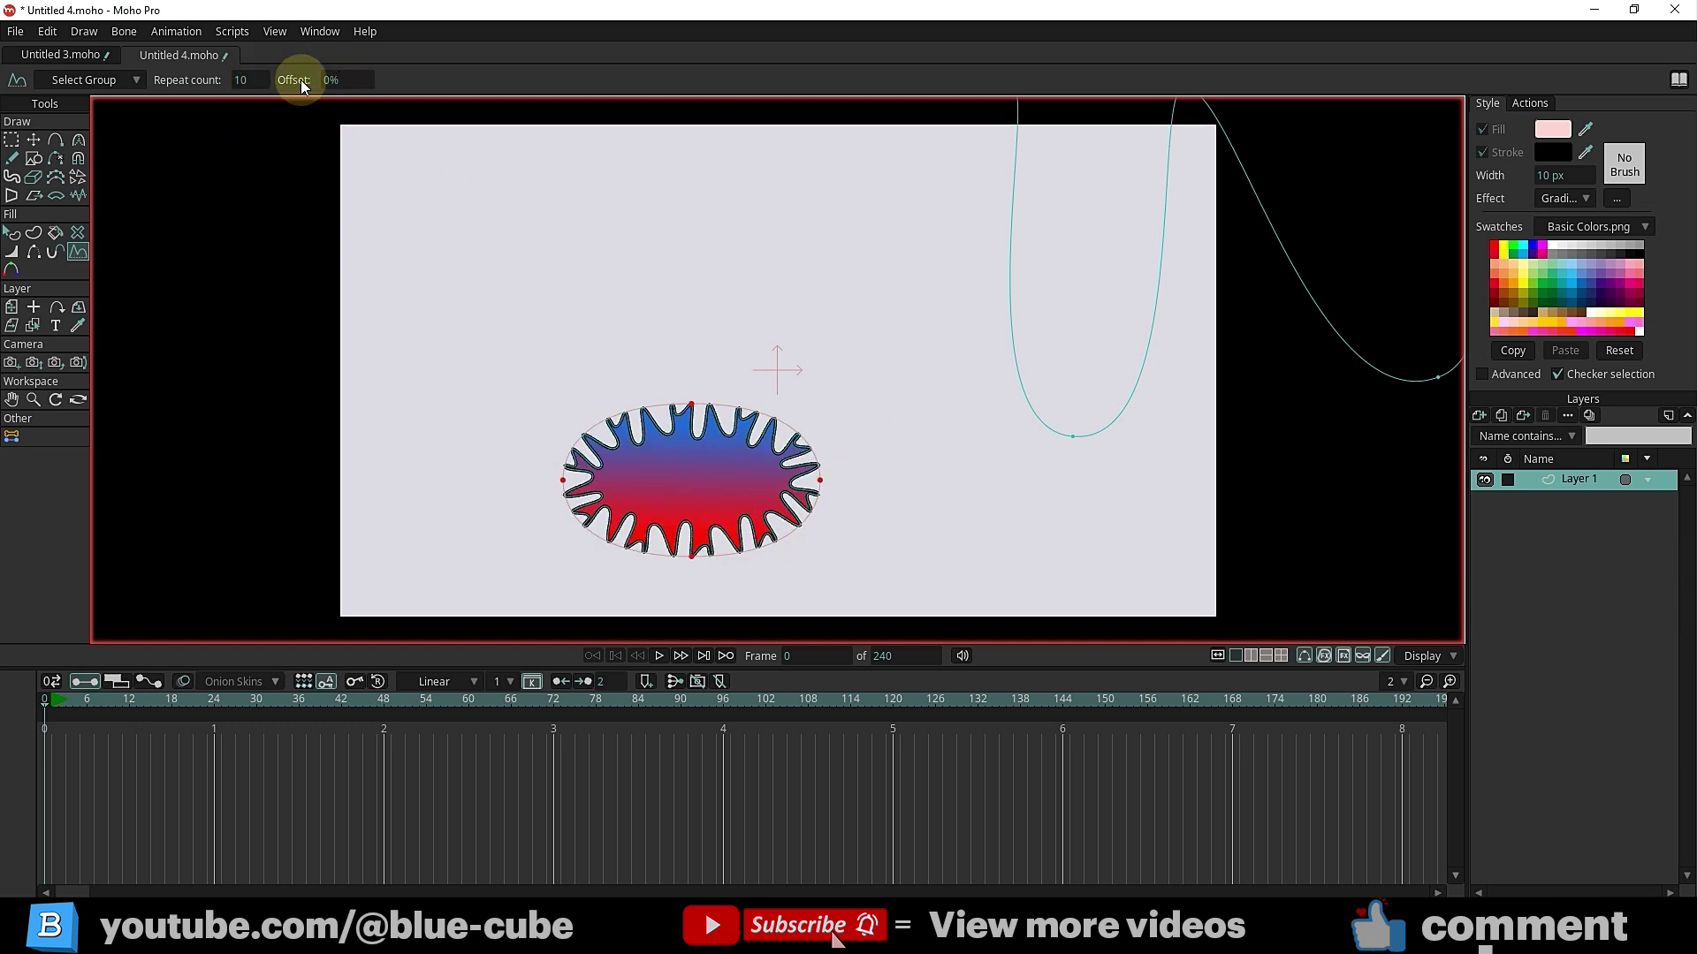
mouse_move(334, 78)
mouse_down()
mouse_move(606, 156)
mouse_move(280, 124)
mouse_move(296, 177)
mouse_up()
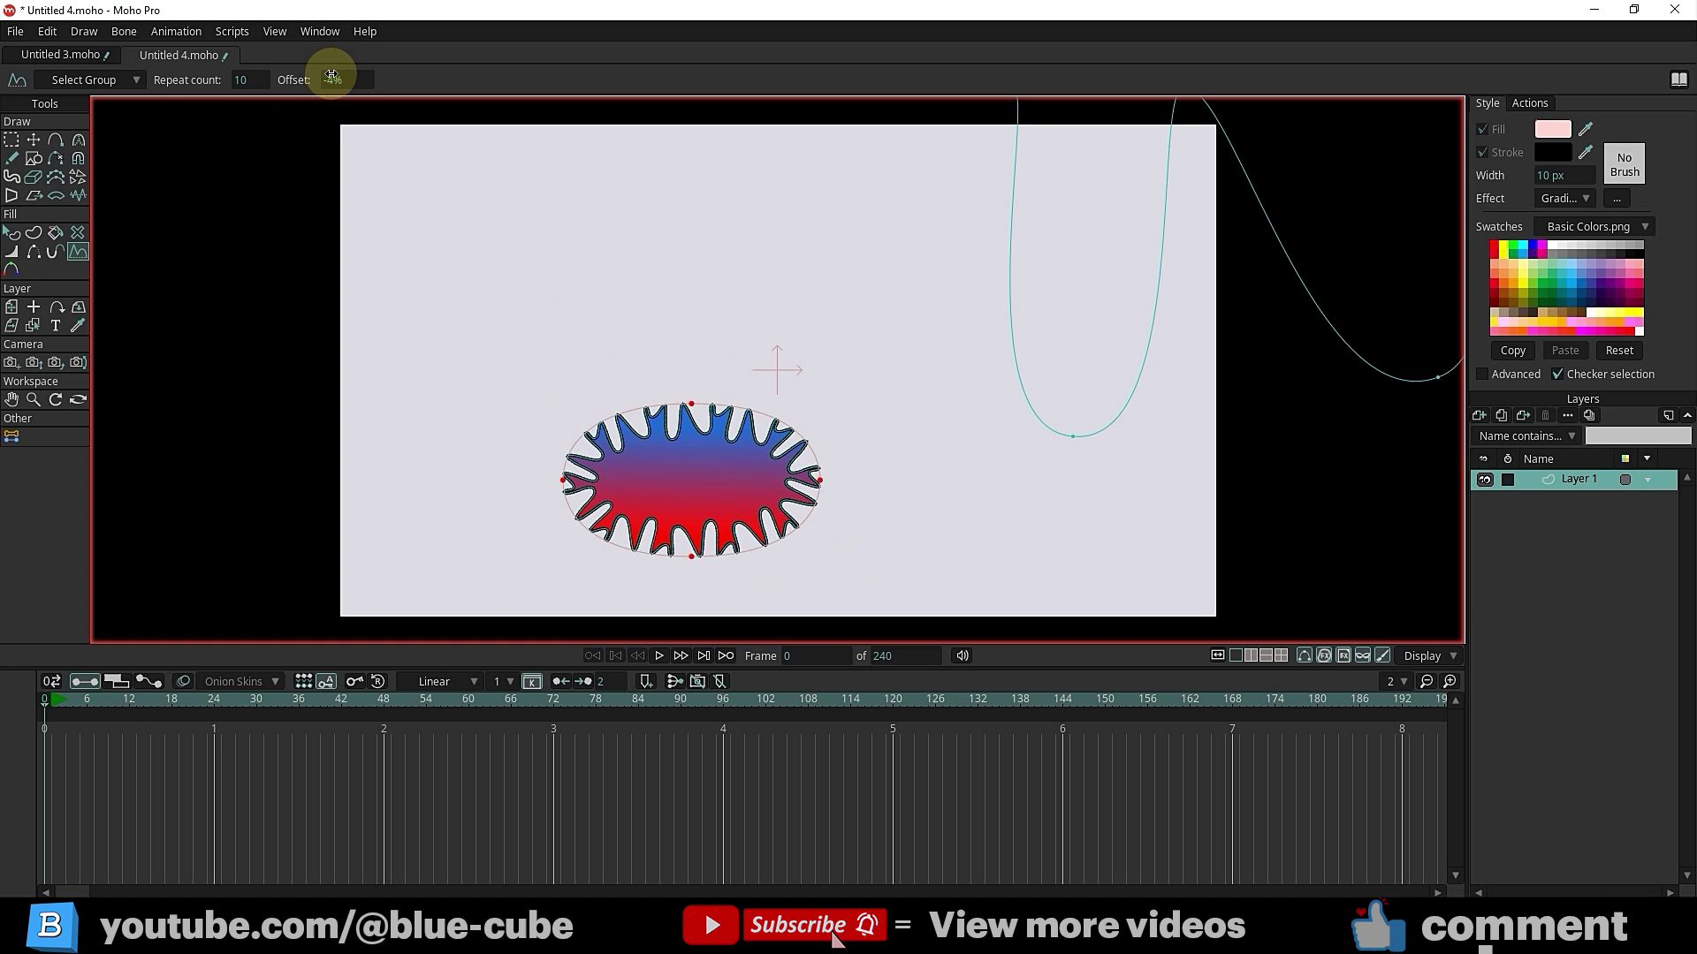
mouse_move(336, 80)
mouse_down()
mouse_move(610, 144)
mouse_move(879, 151)
mouse_move(462, 83)
mouse_move(174, 405)
mouse_up()
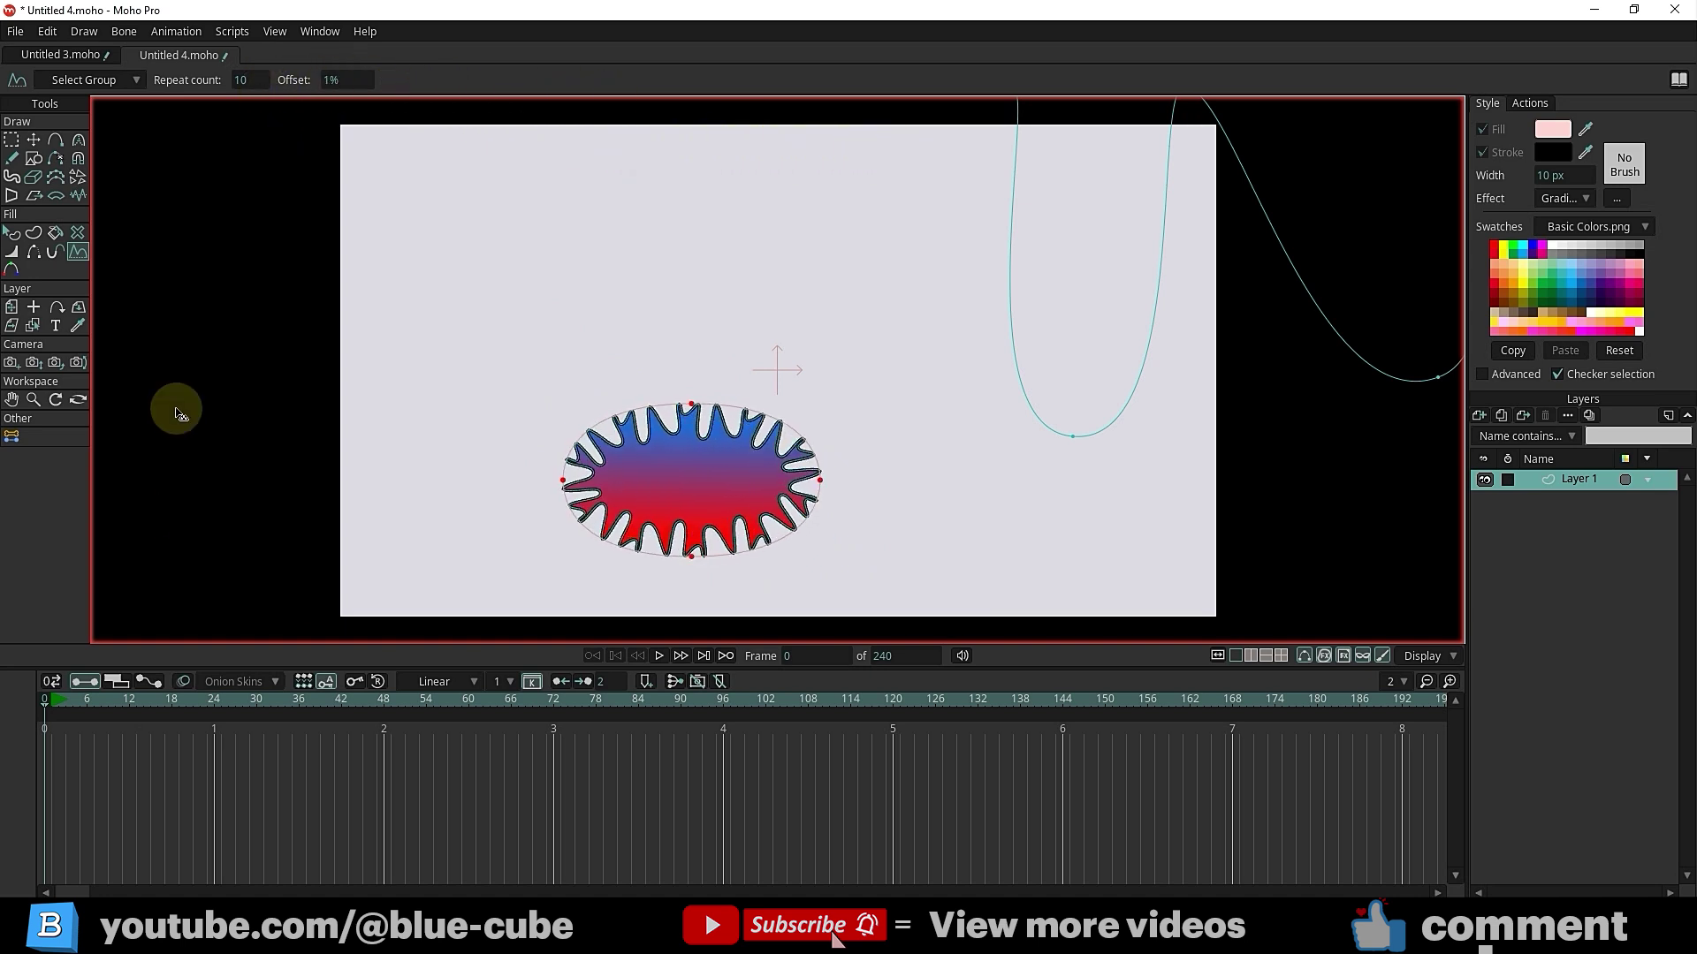
Keyframe the wave Offset at 50% on frame 48 and scrub the timeline to preview
click(385, 702)
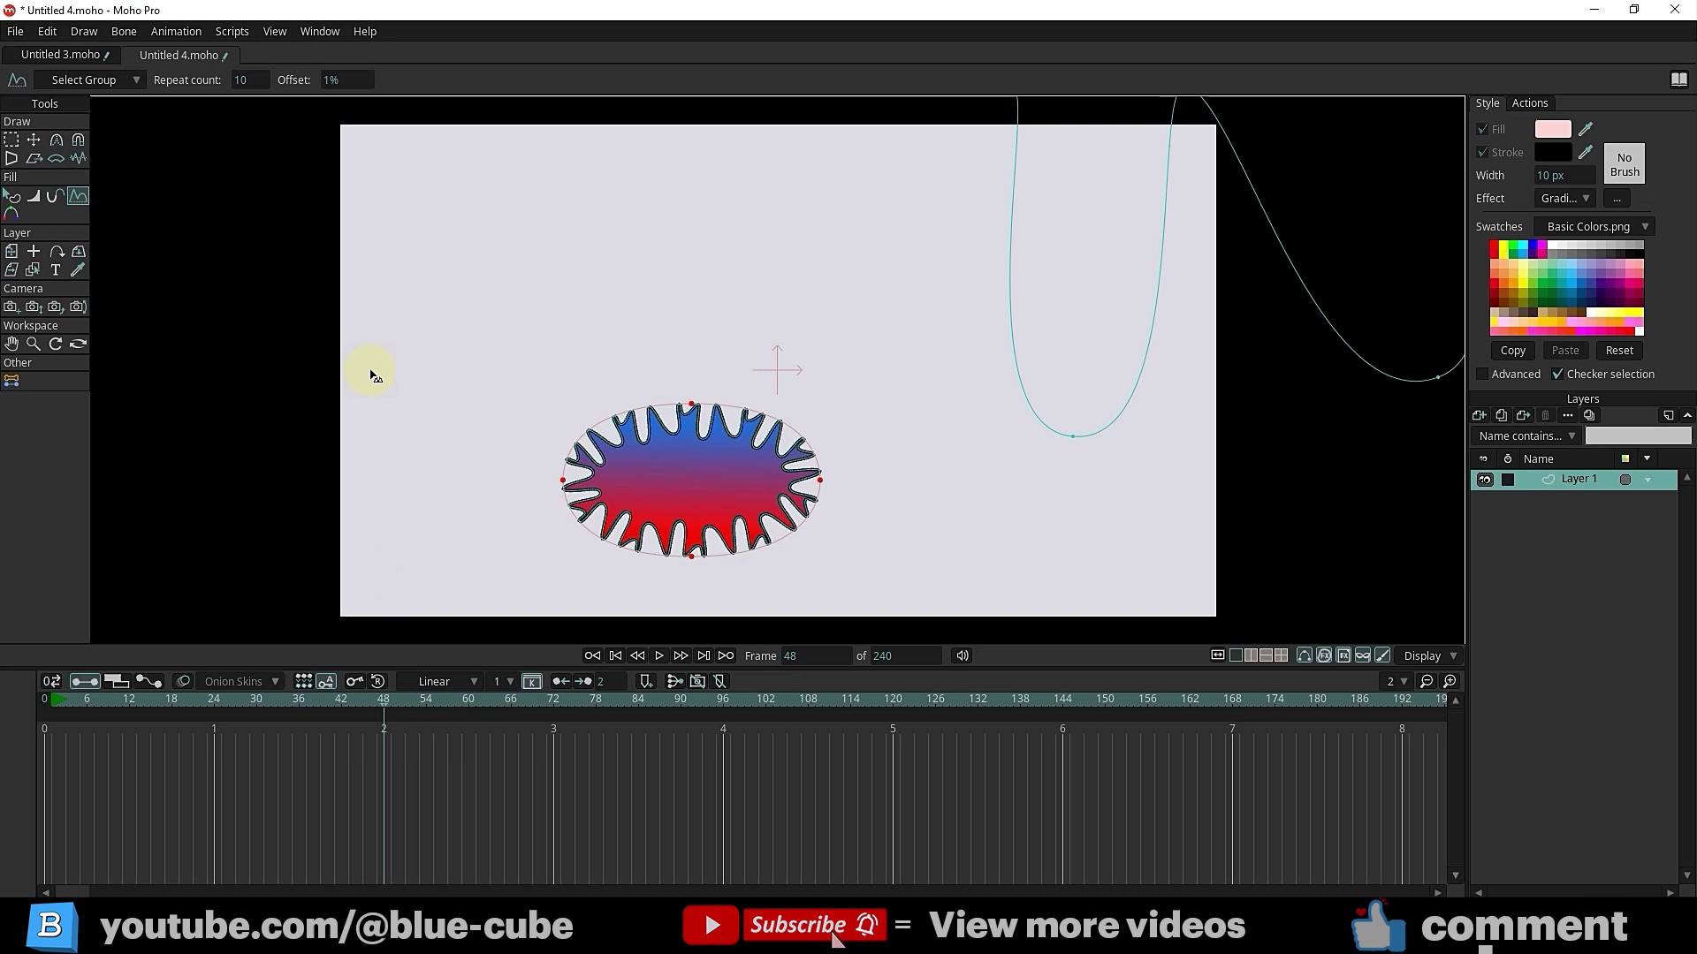
double_click(338, 81)
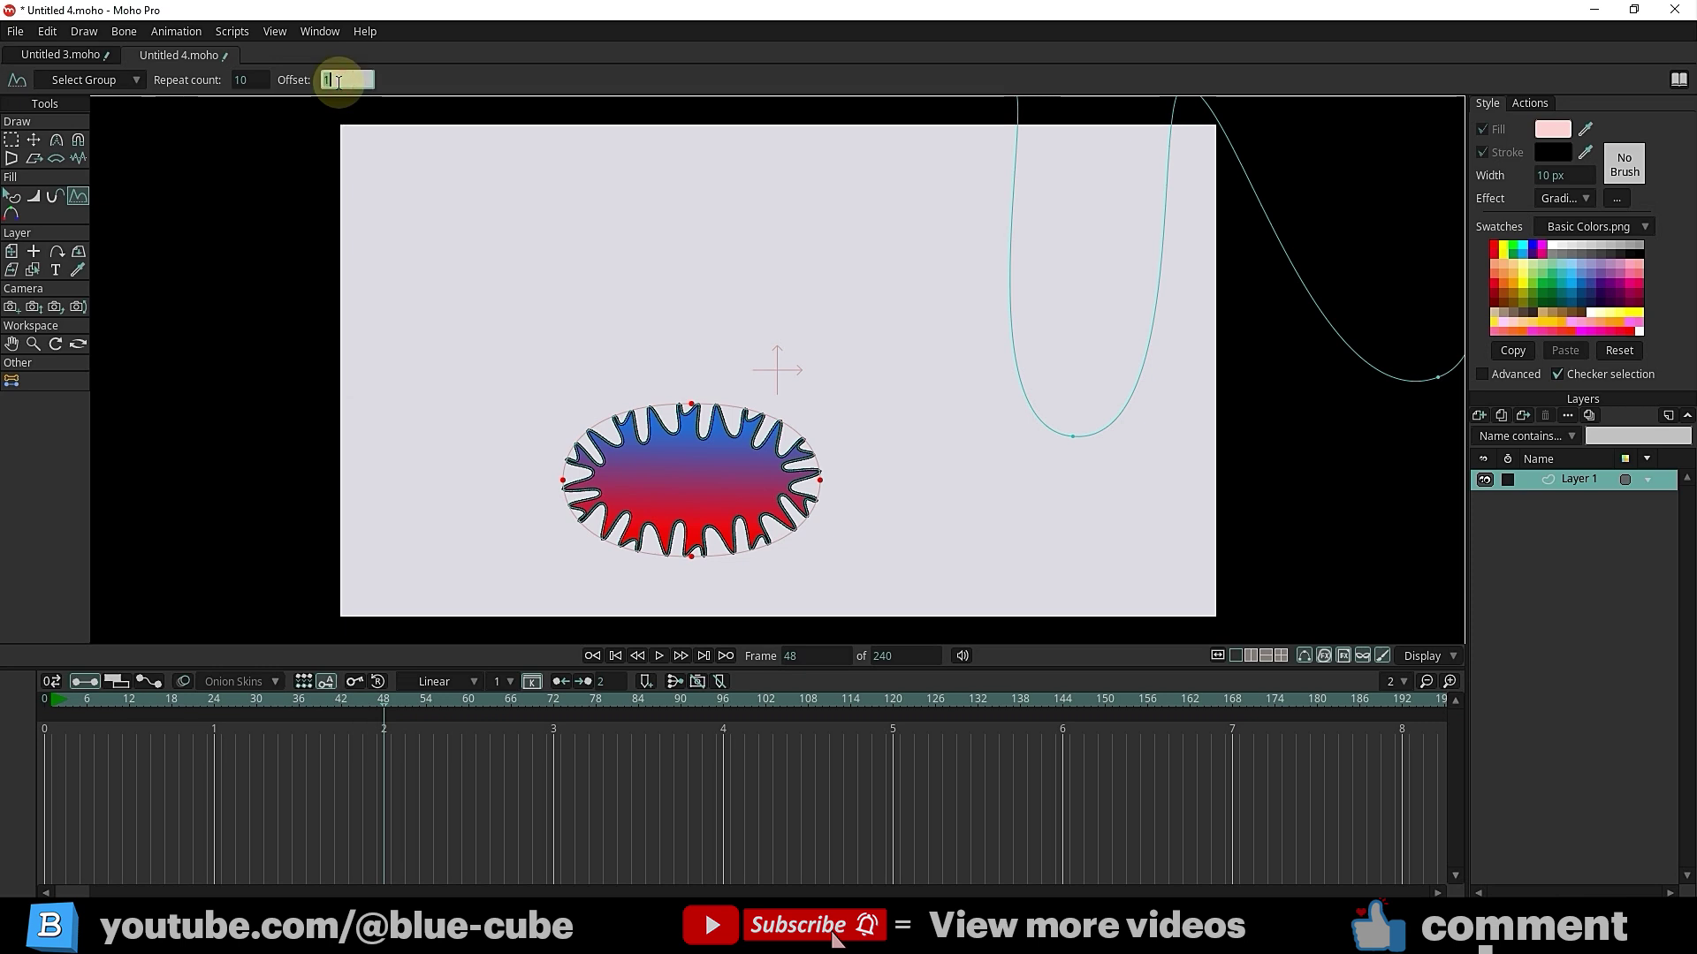
key(Return)
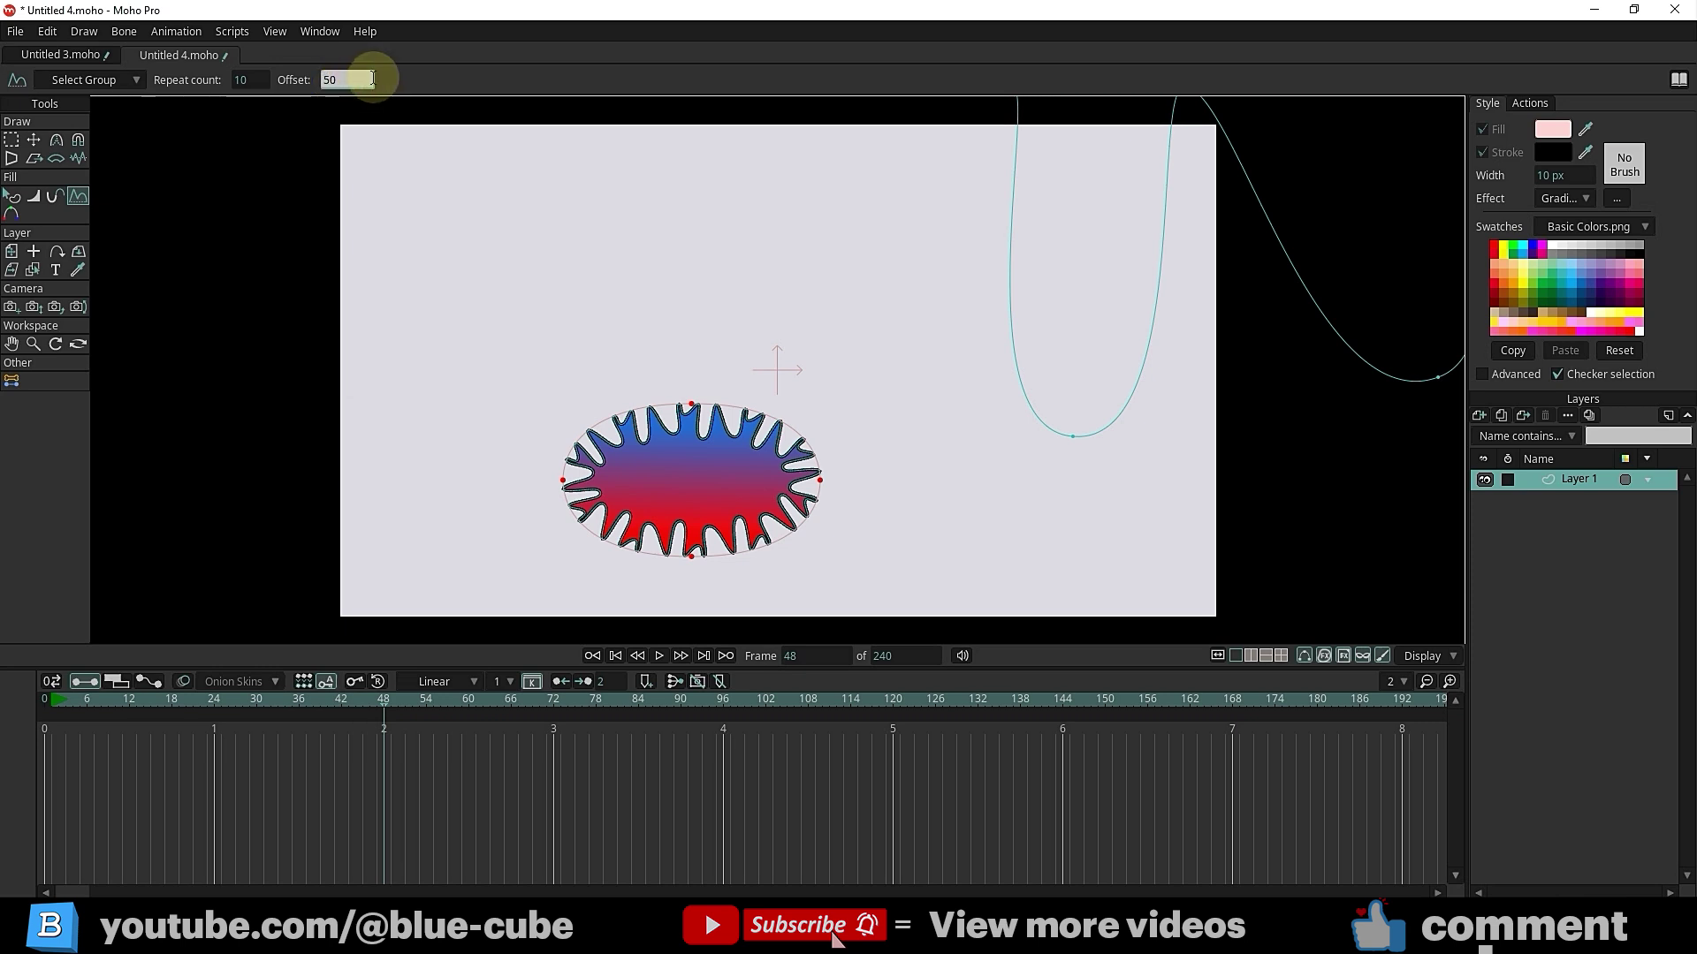
click(376, 700)
drag(372, 700, 221, 712)
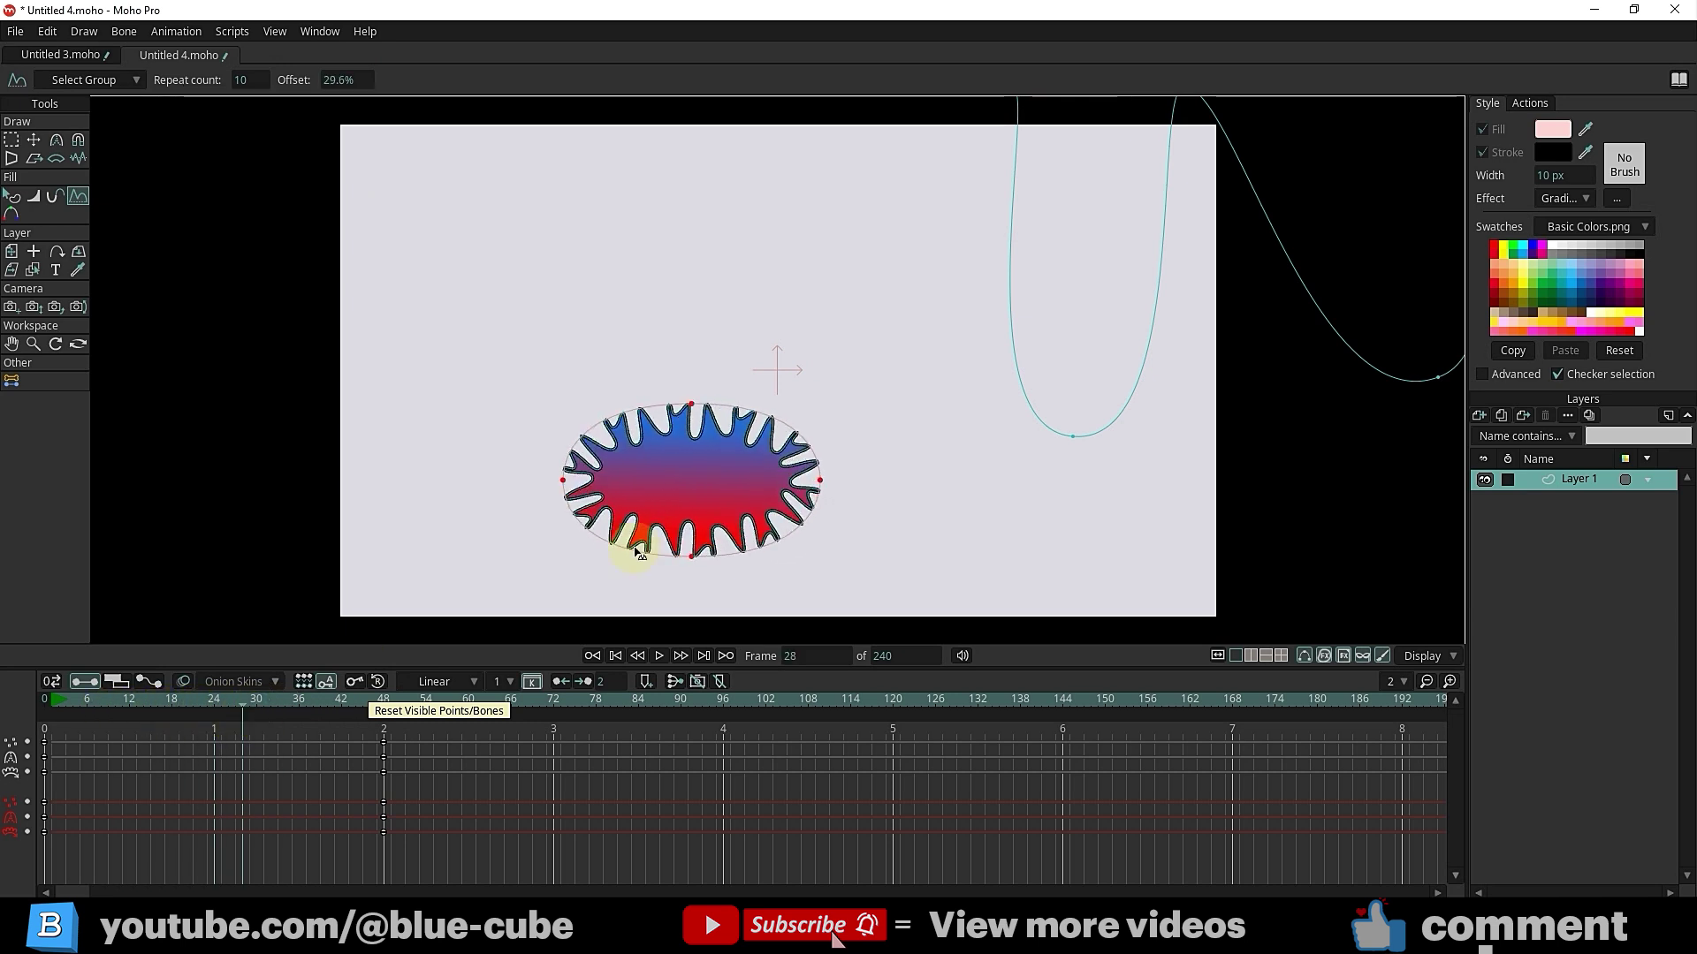
drag(246, 711, 42, 747)
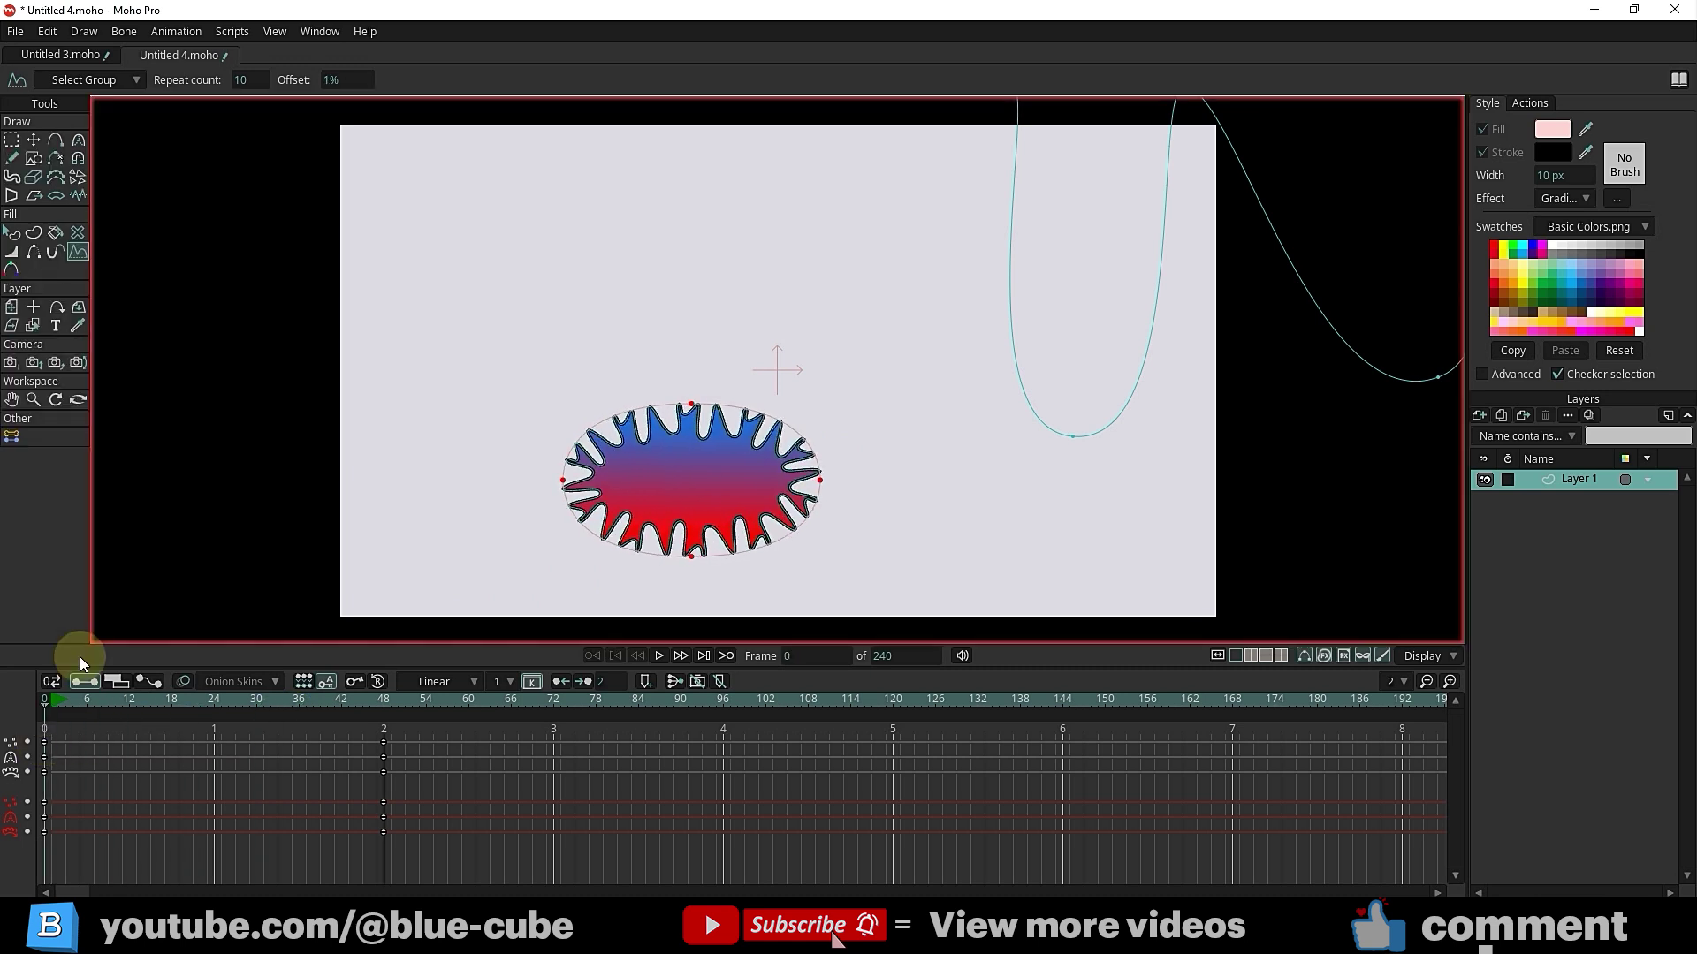
Set the Offset to 0% at frame 0
drag(307, 82, 302, 87)
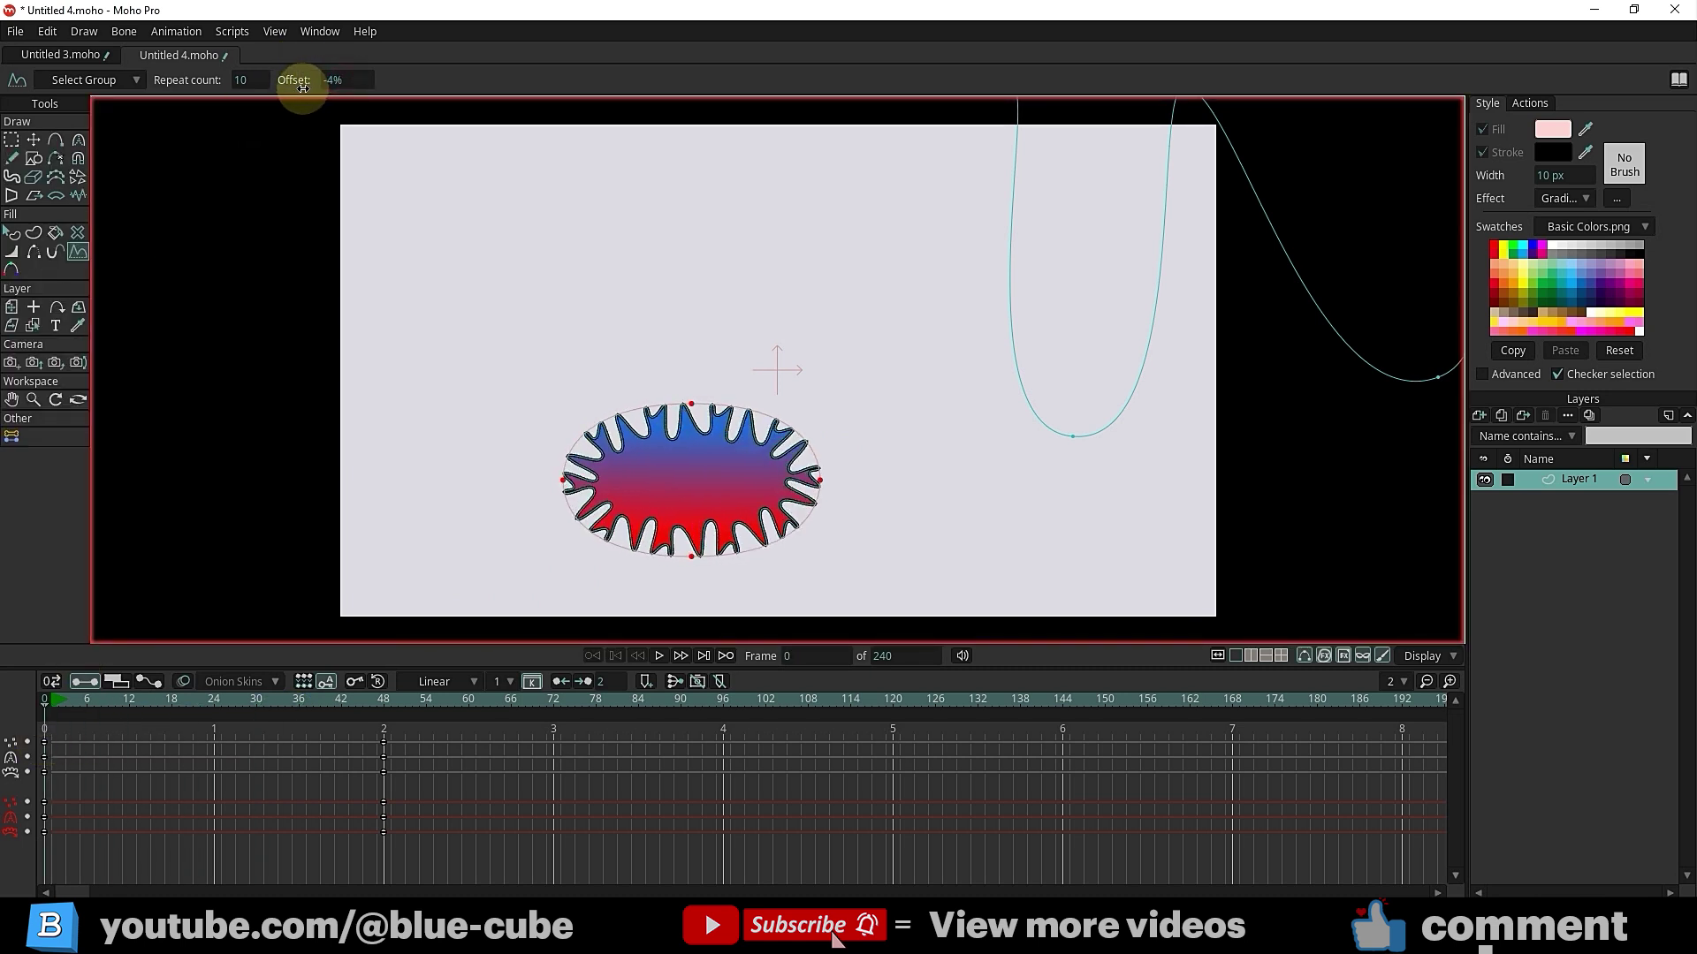
double_click(346, 80)
text(0)
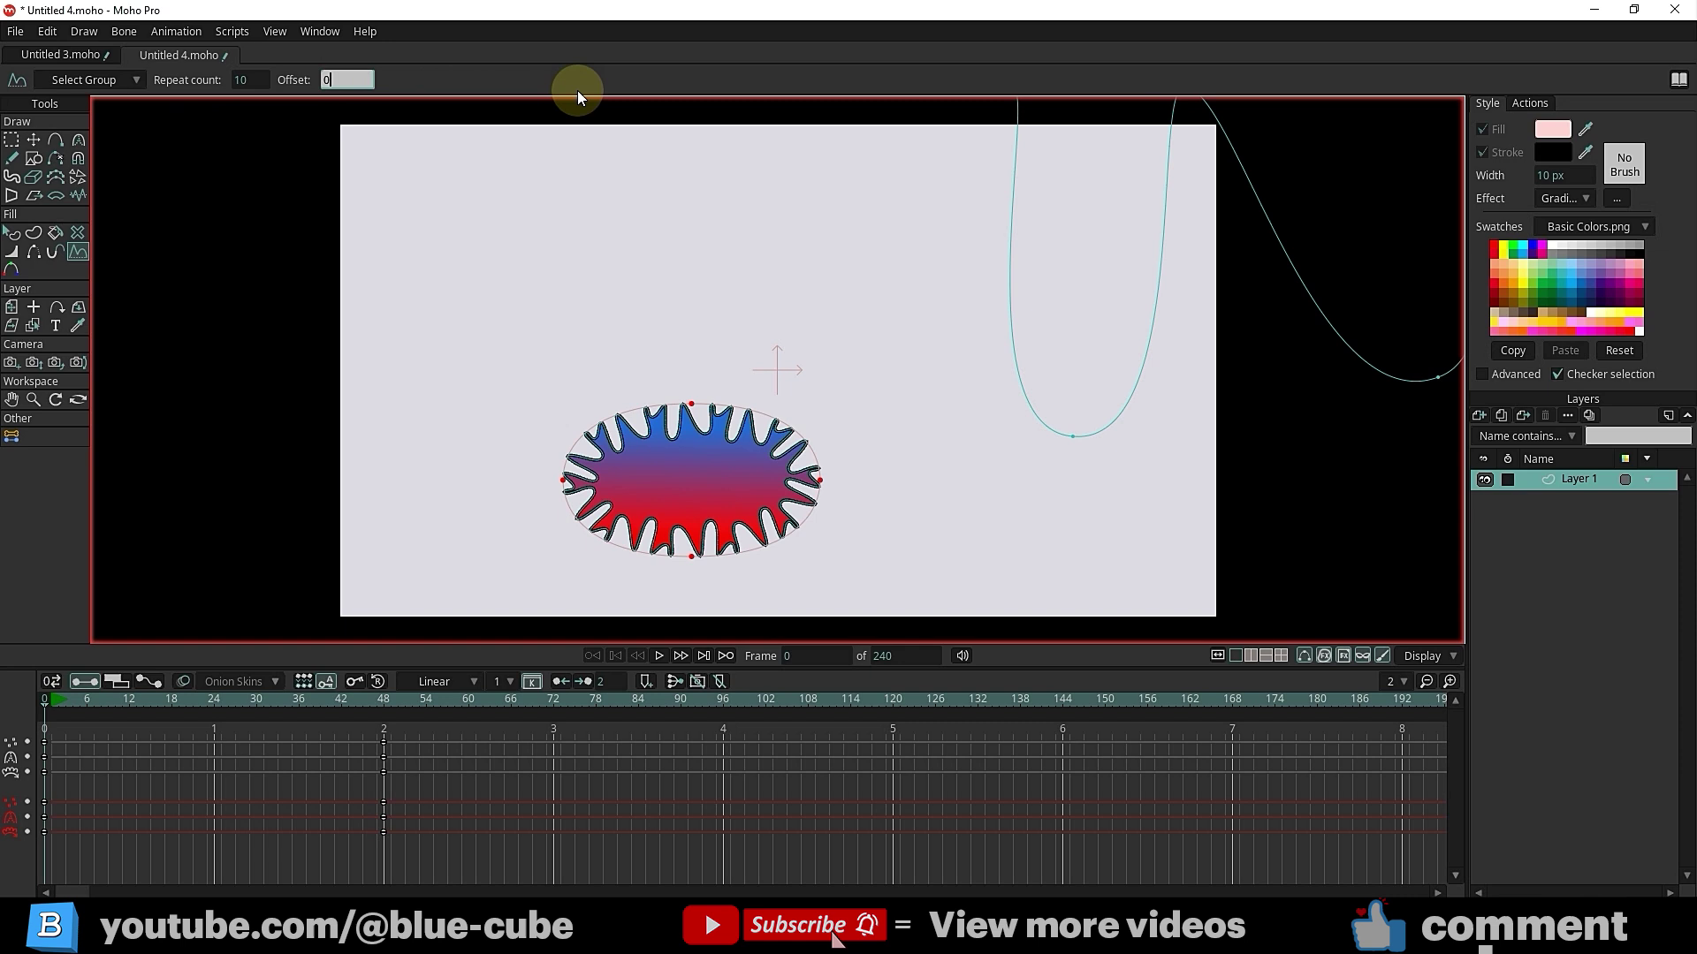
key(Return)
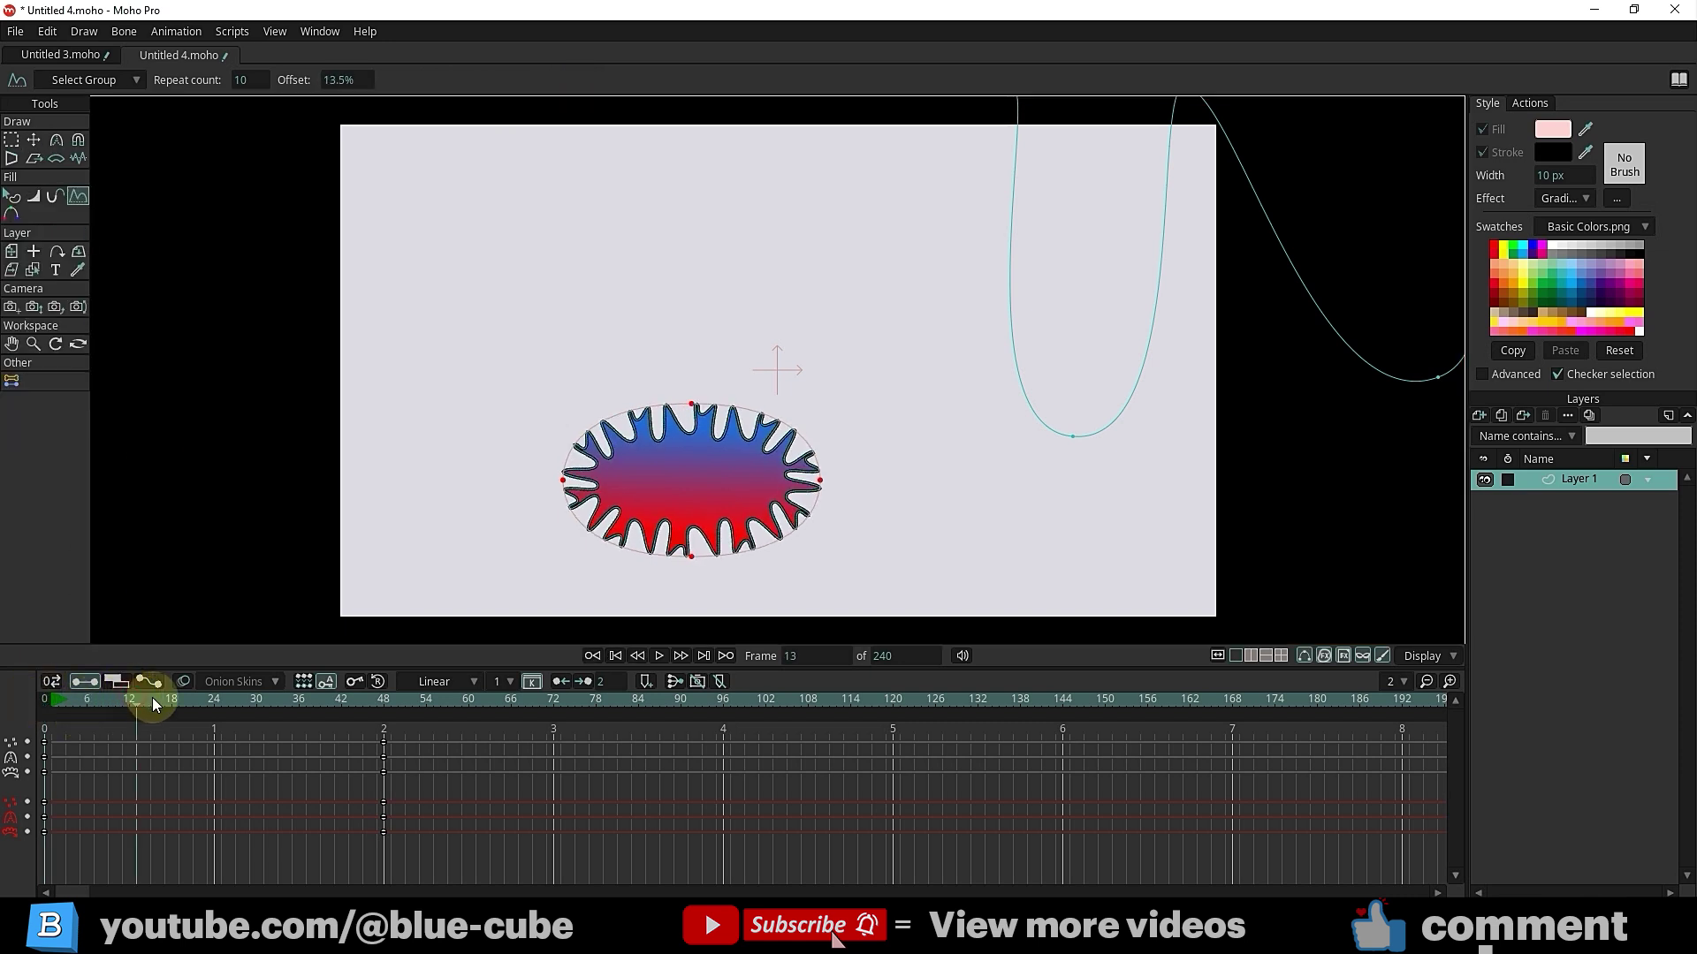
click(659, 656)
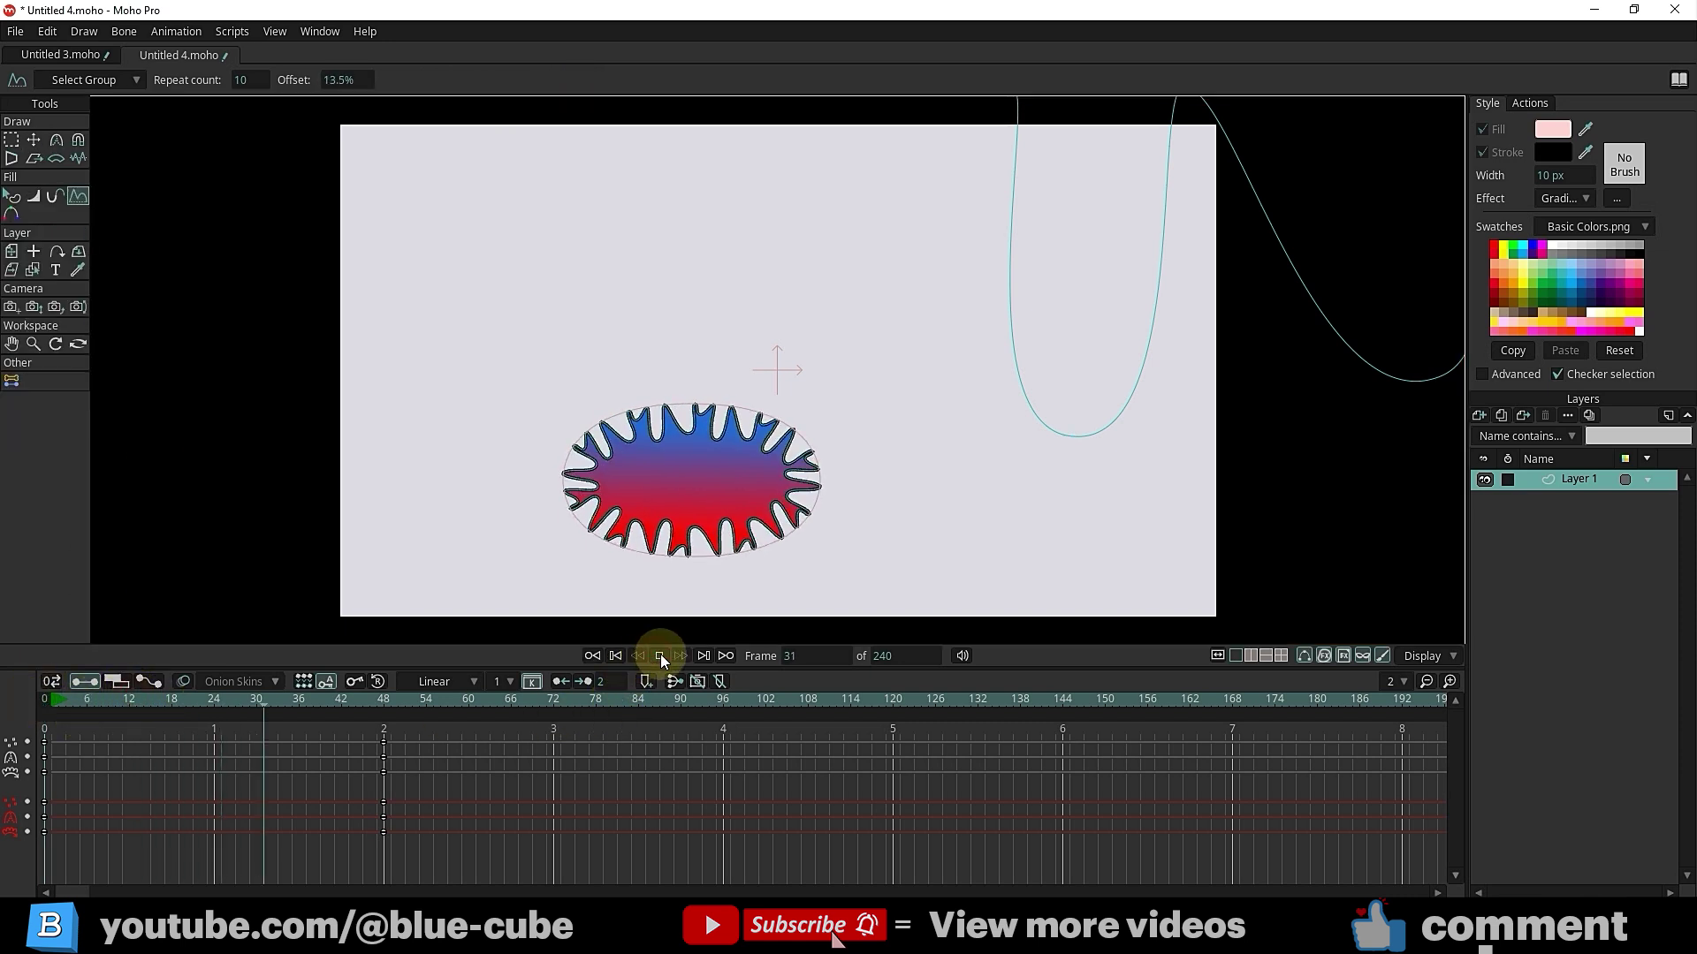
drag(309, 707, 83, 703)
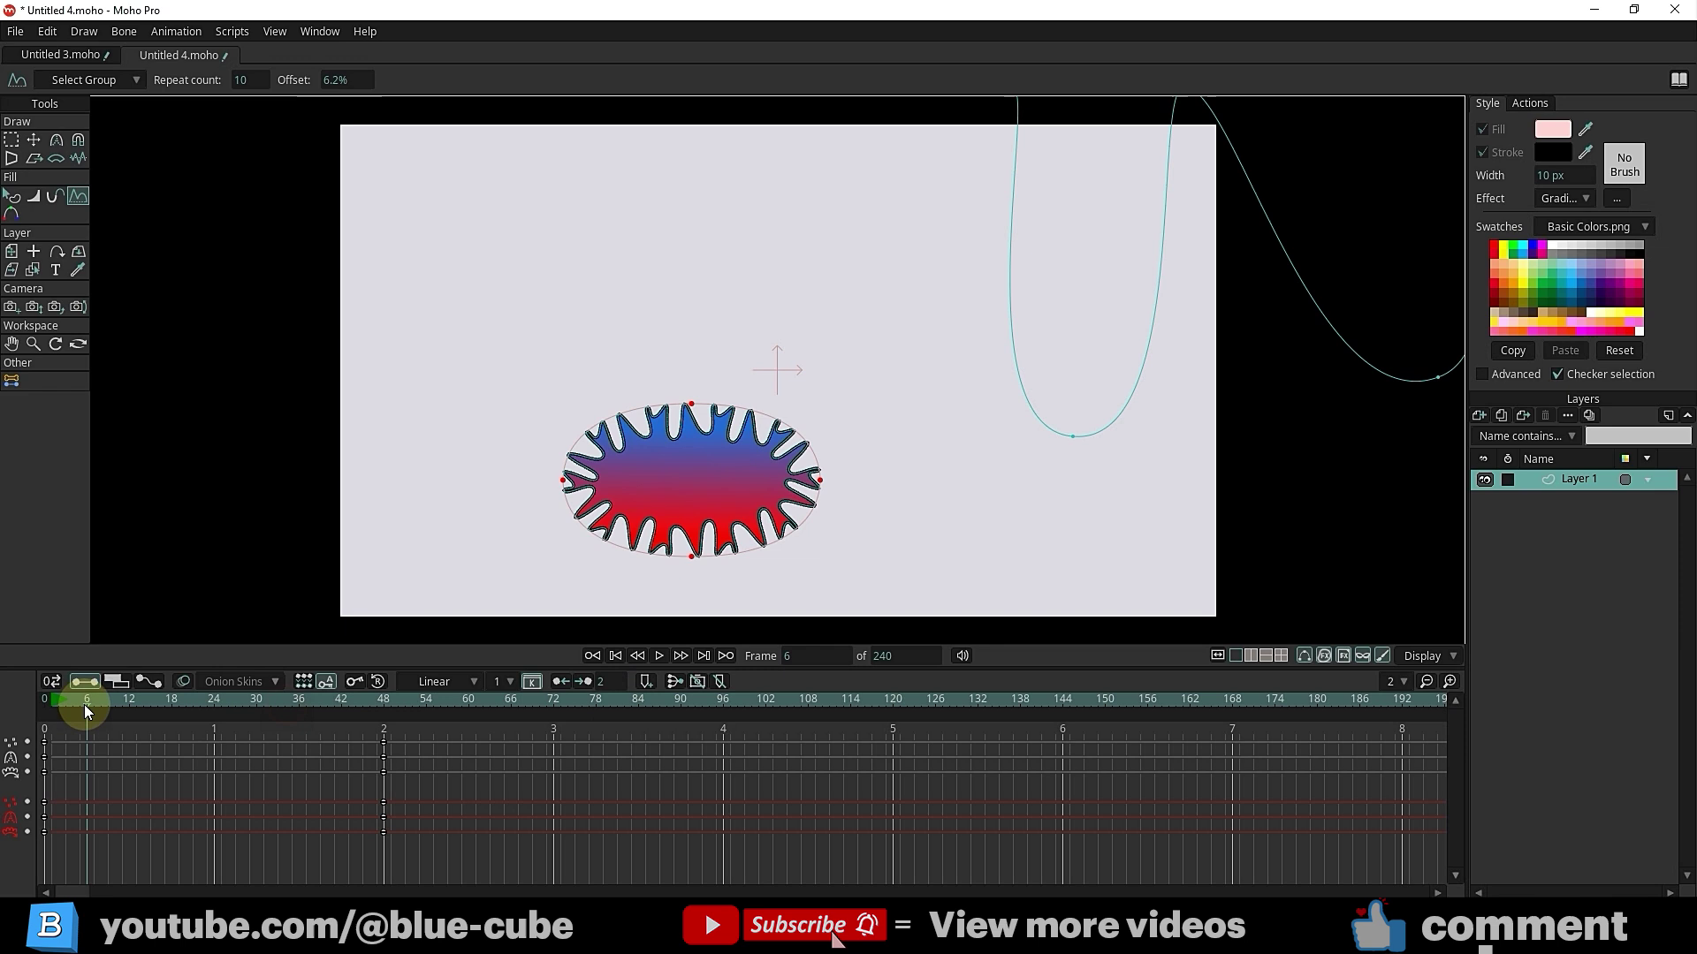
click(659, 655)
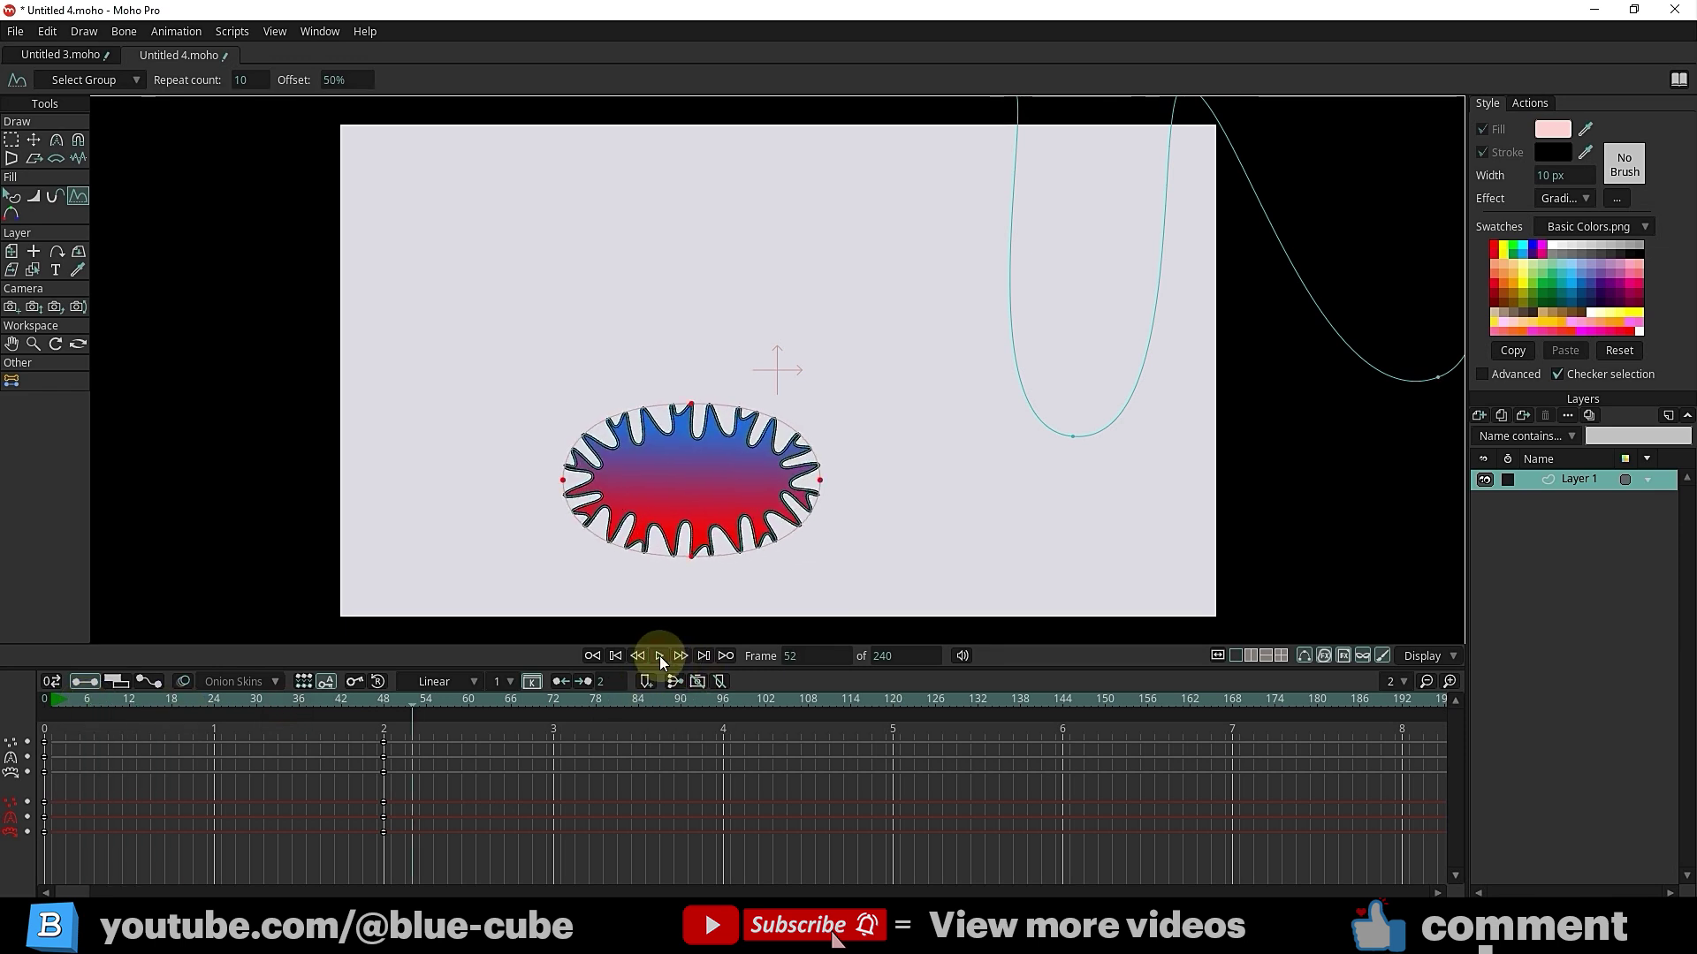
click(660, 655)
drag(248, 700, 108, 728)
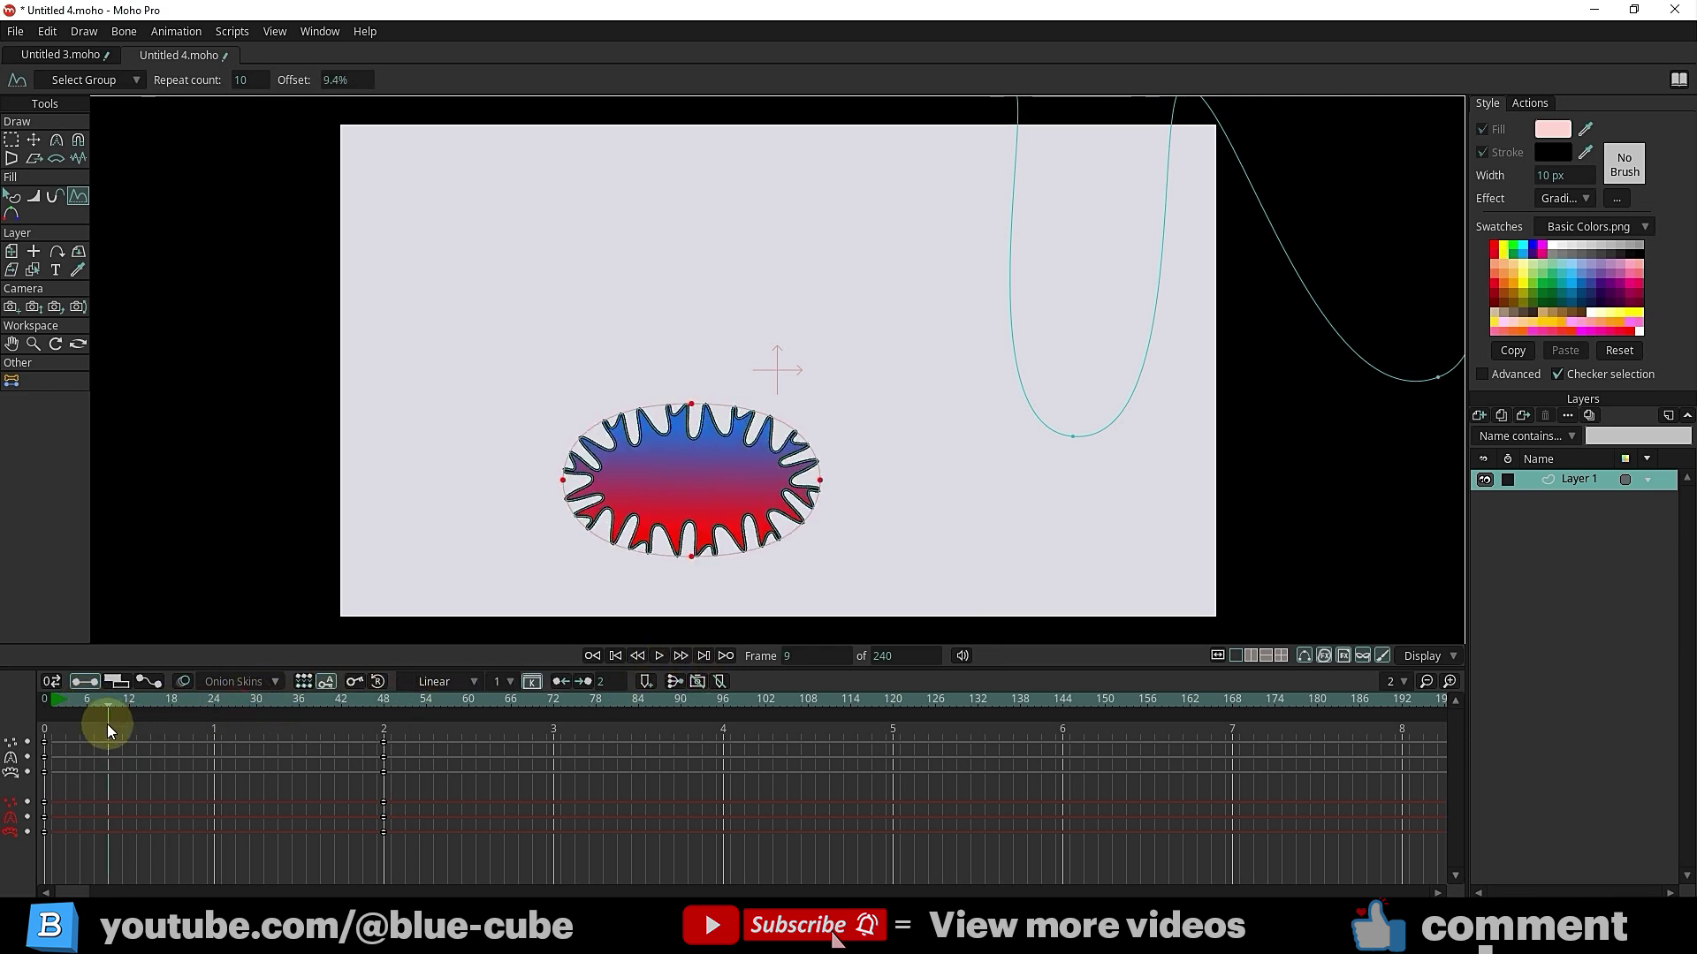
click(659, 656)
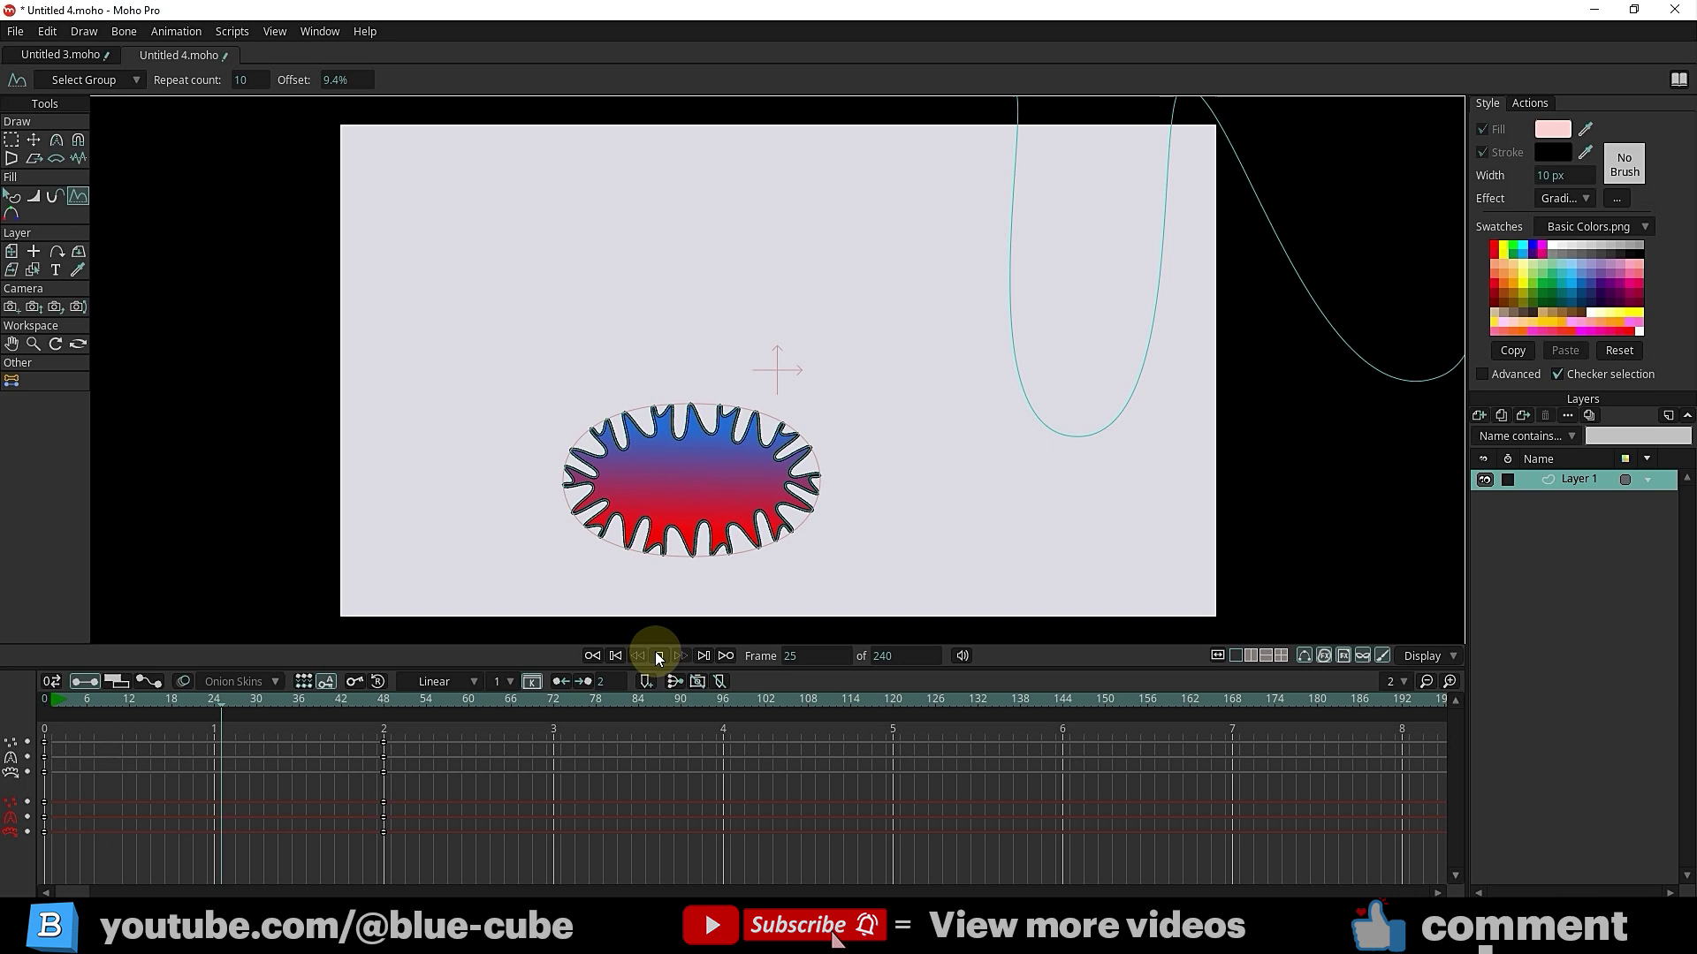
click(659, 656)
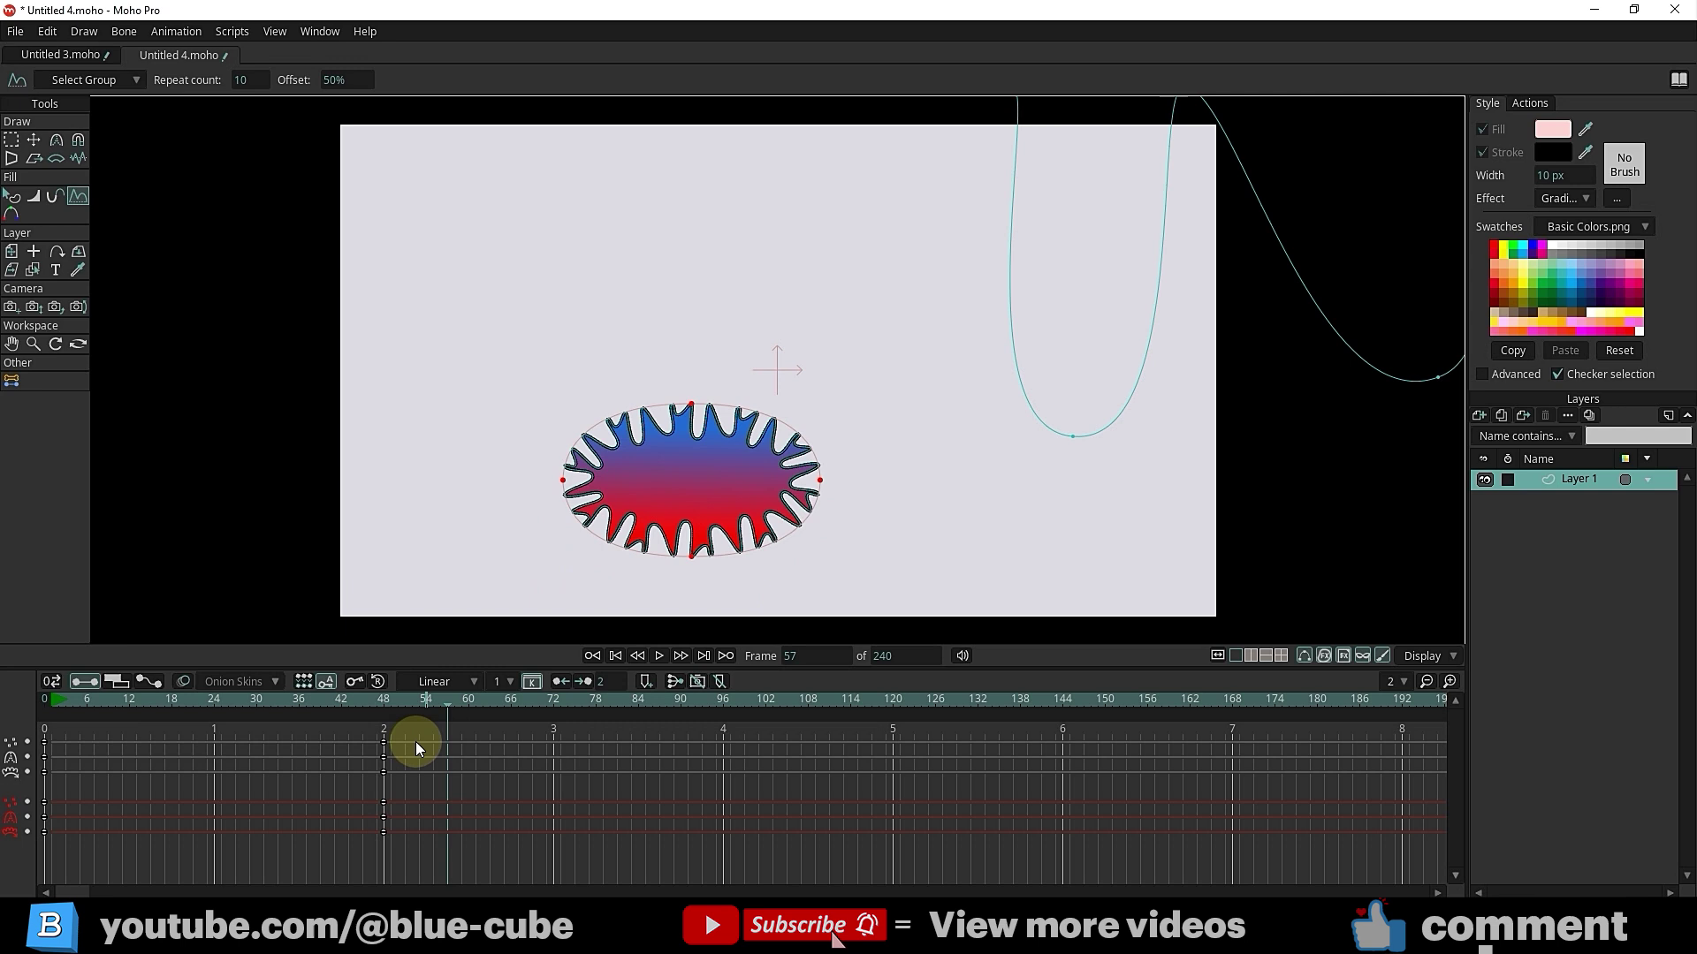
Confirm the Offset keyframes use Linear interpolation, then select only the frame-48 keyframes
drag(410, 726, 36, 878)
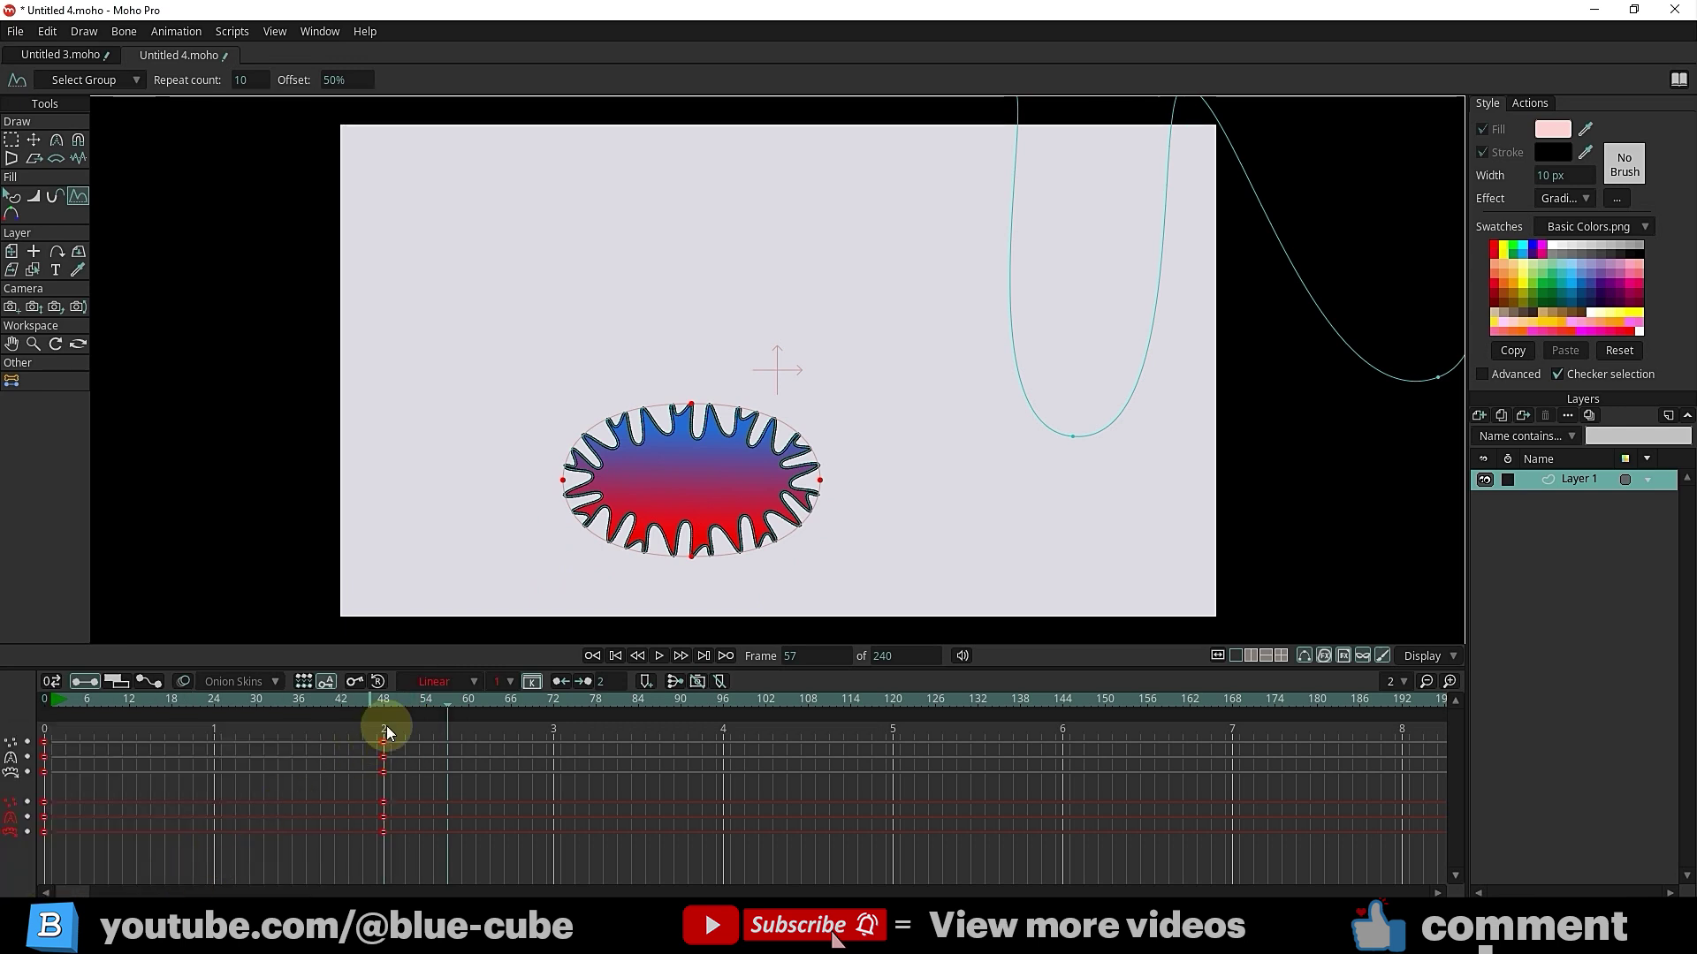
click(430, 681)
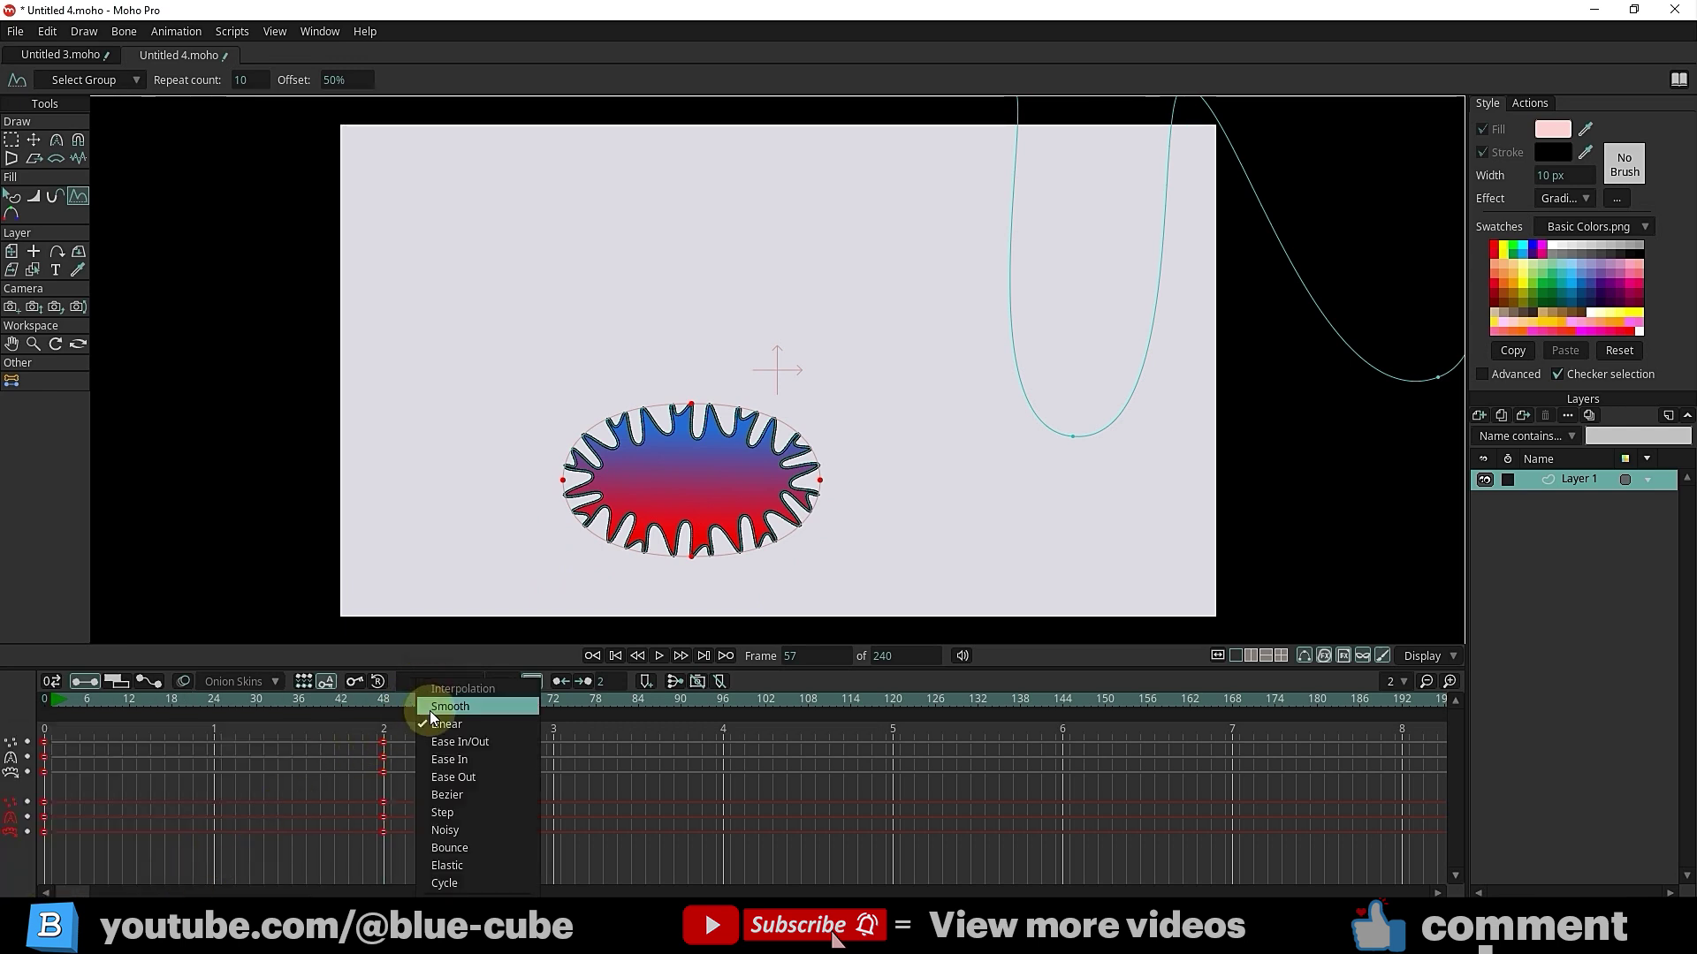
click(407, 756)
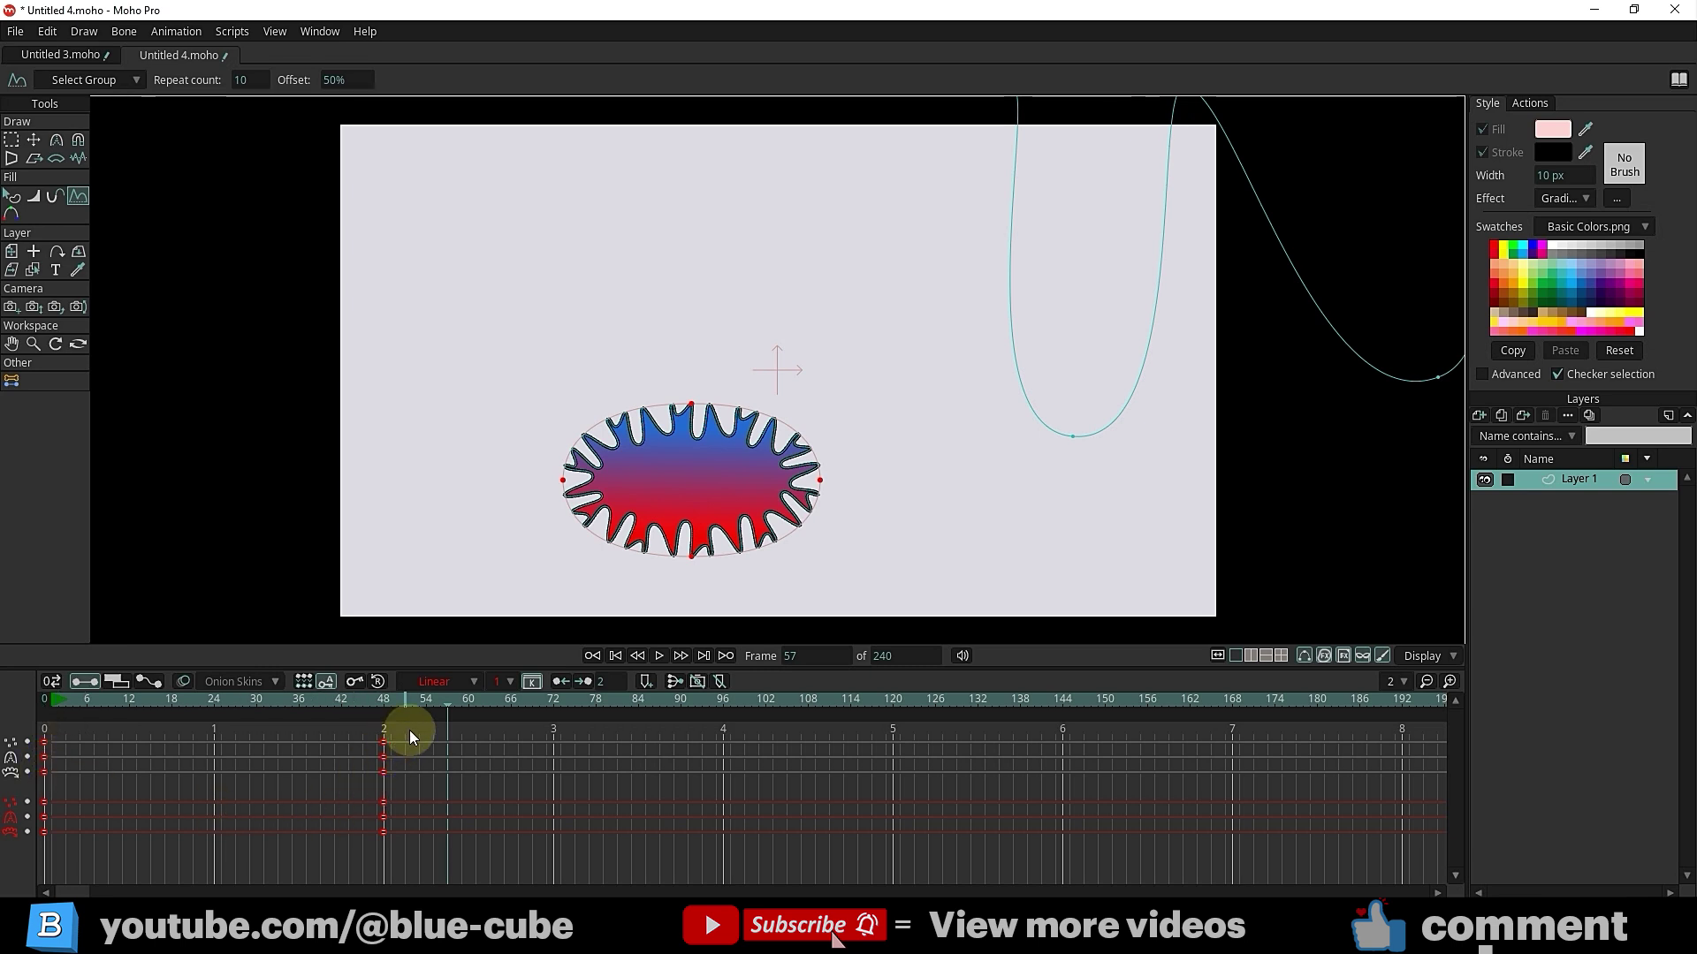
drag(374, 829, 358, 867)
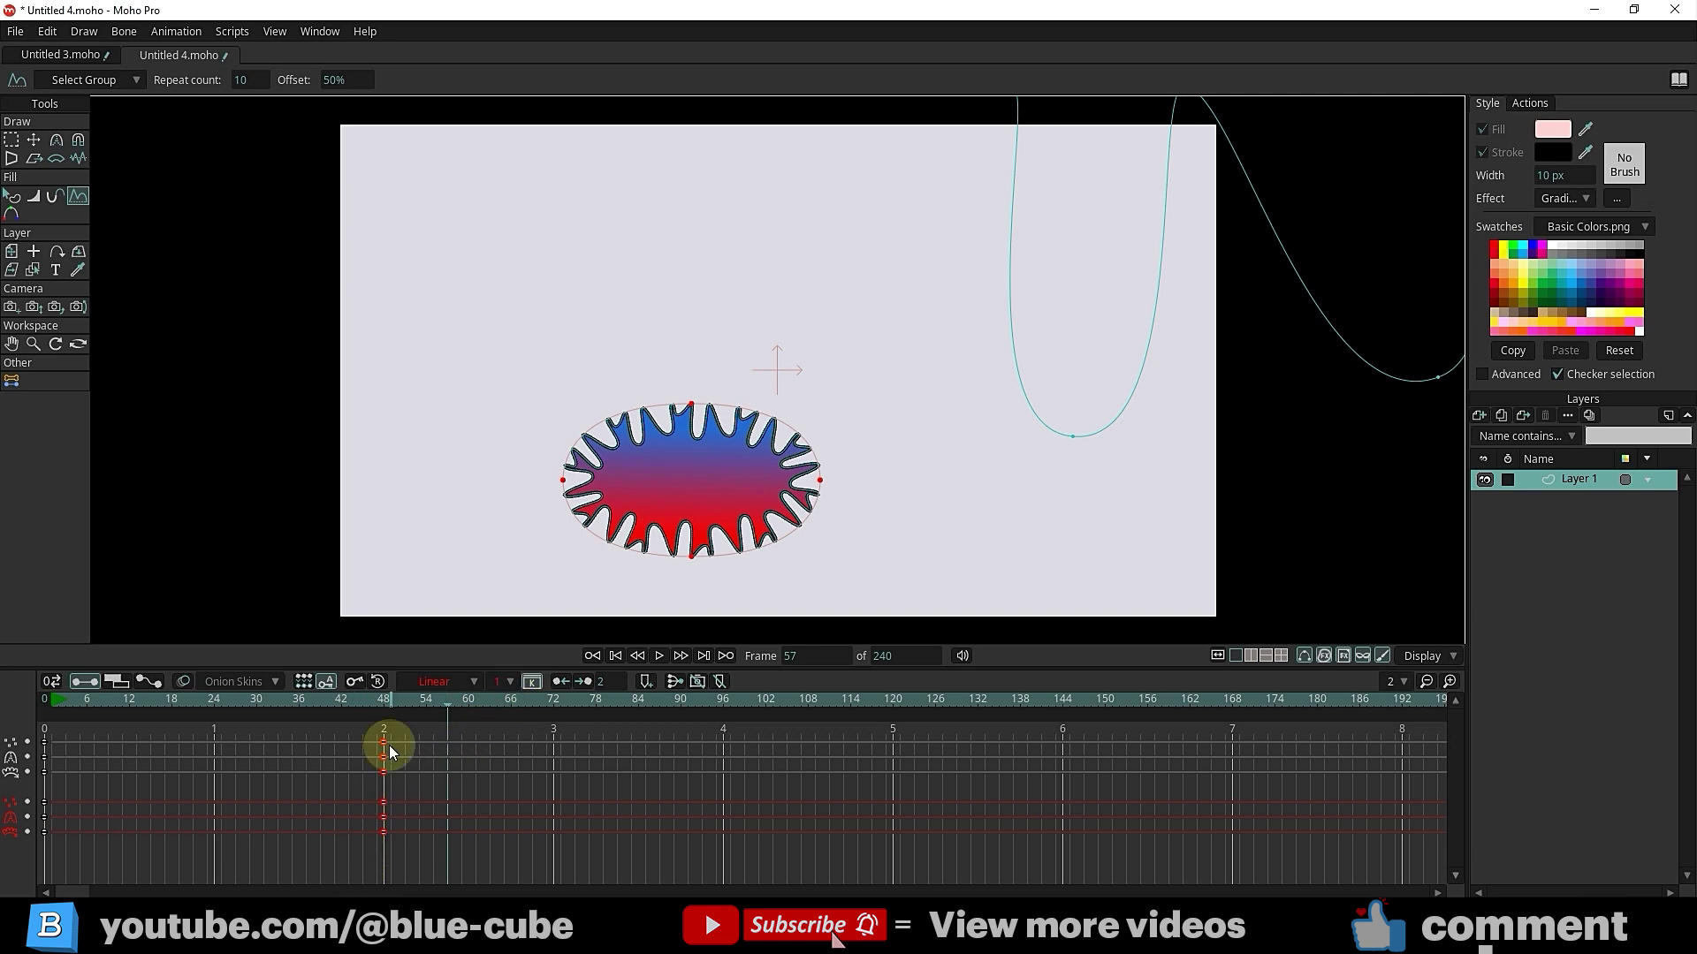
Set the frame-48 keyframes to Cycle interpolation, then scrub and play to check the loop
click(530, 685)
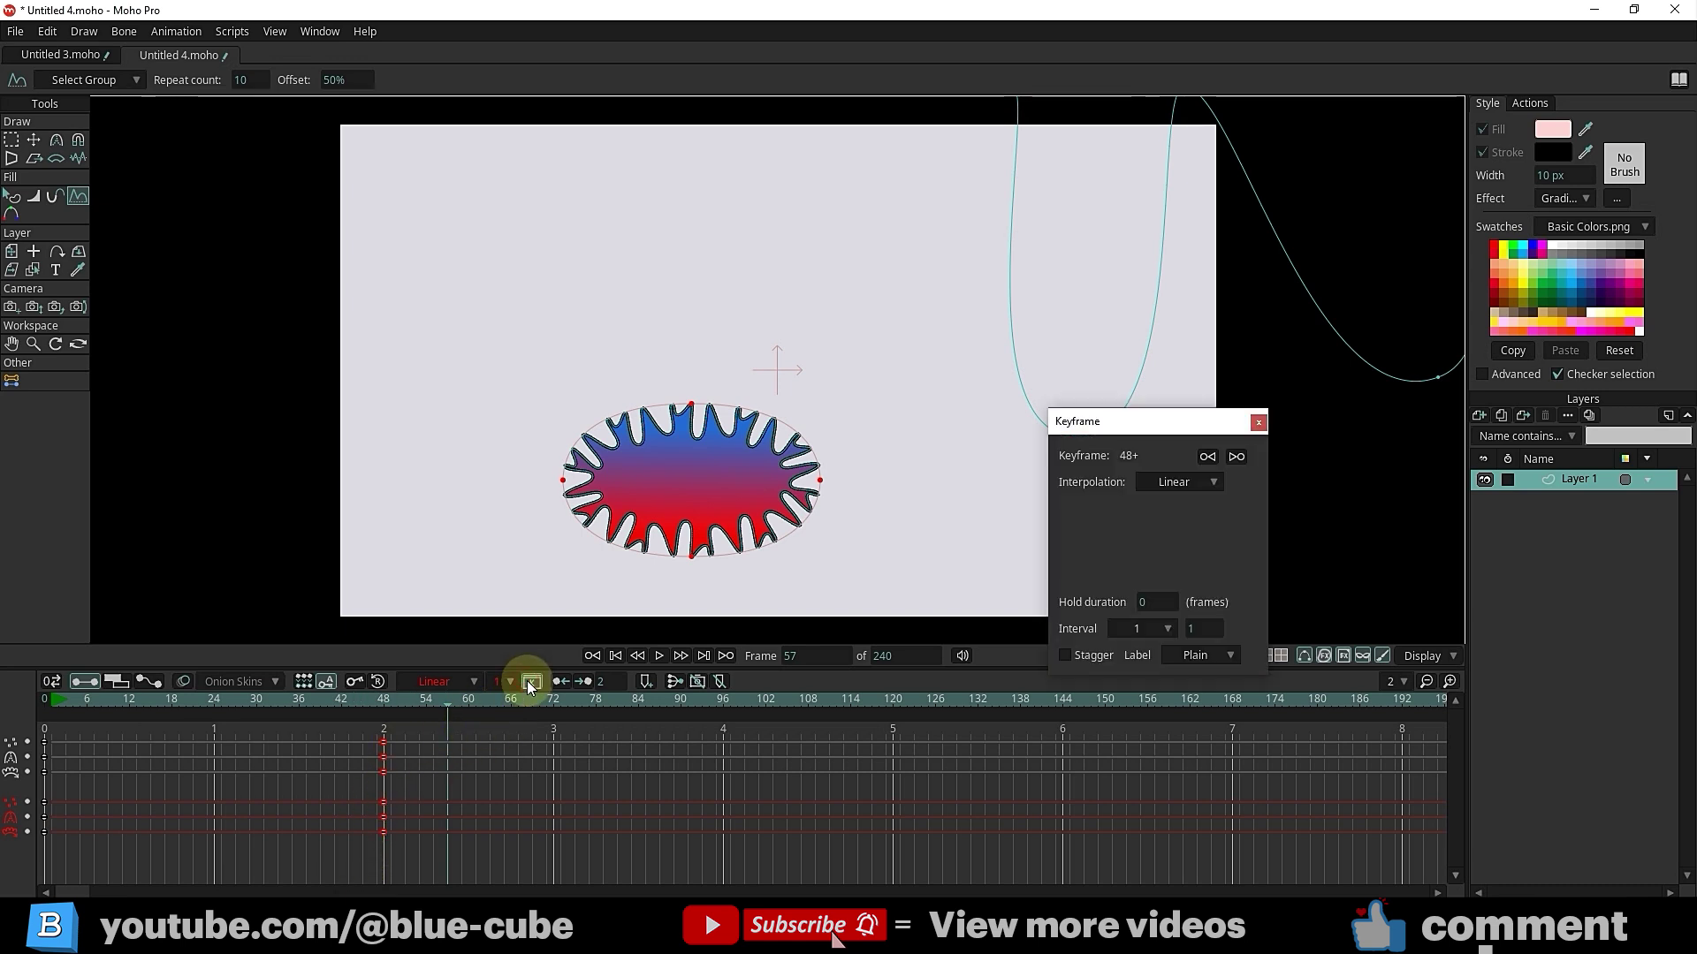
click(1165, 479)
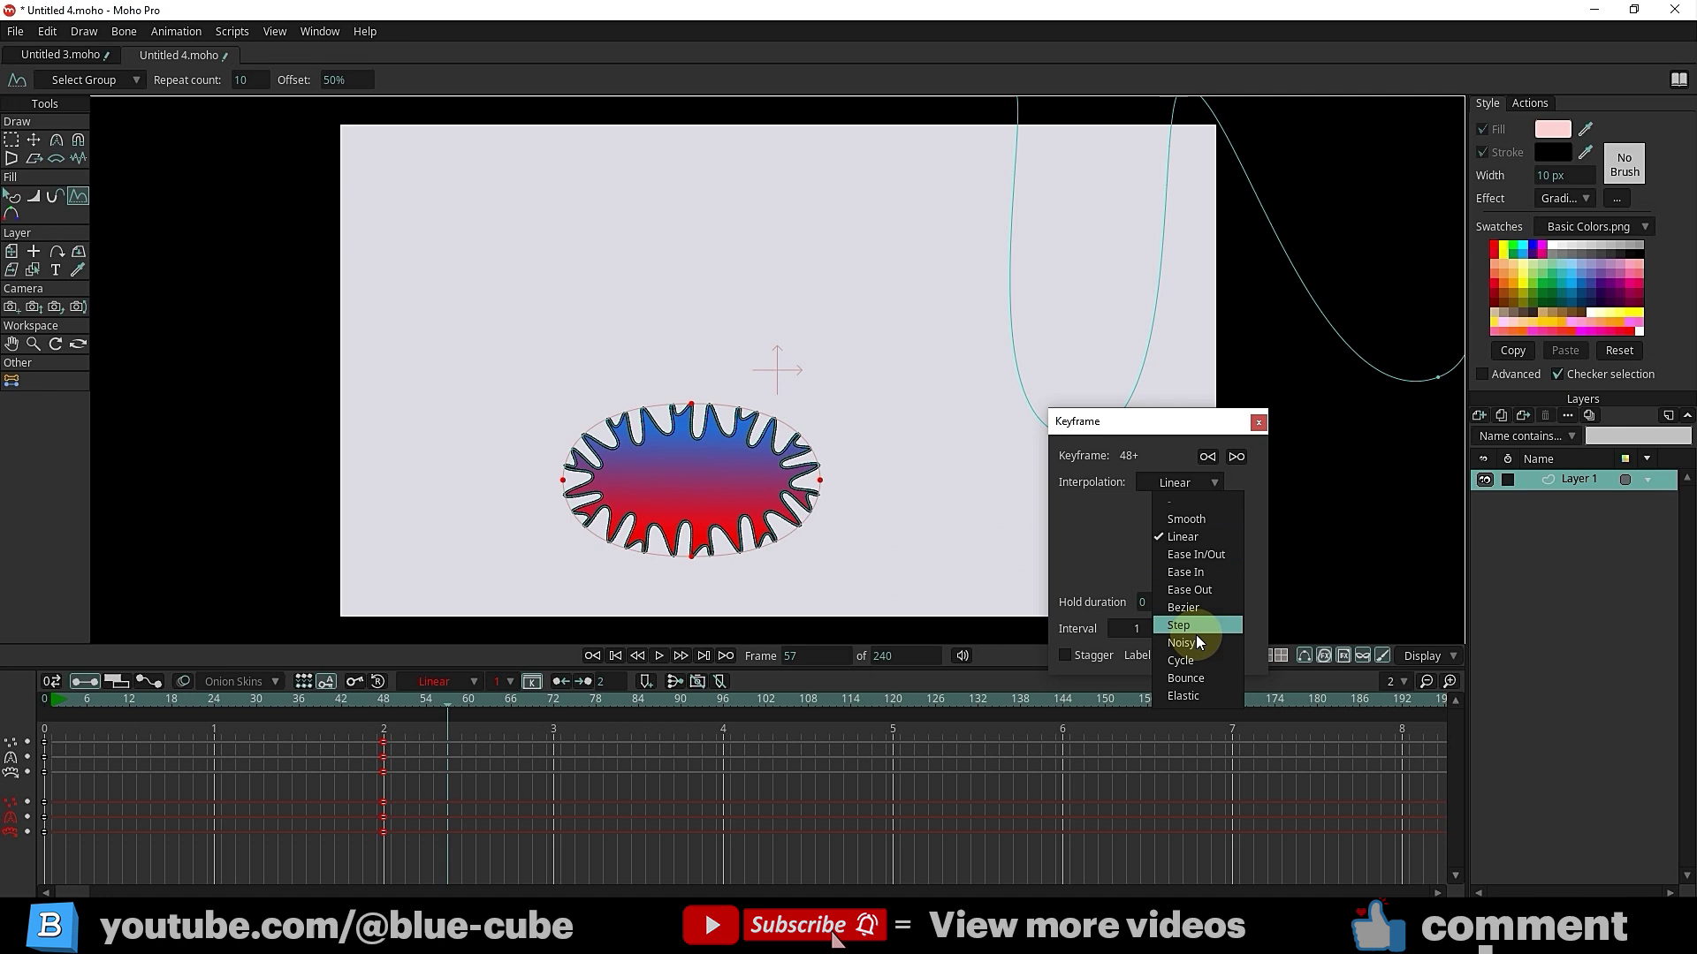
click(1183, 660)
drag(376, 699, 320, 701)
click(661, 654)
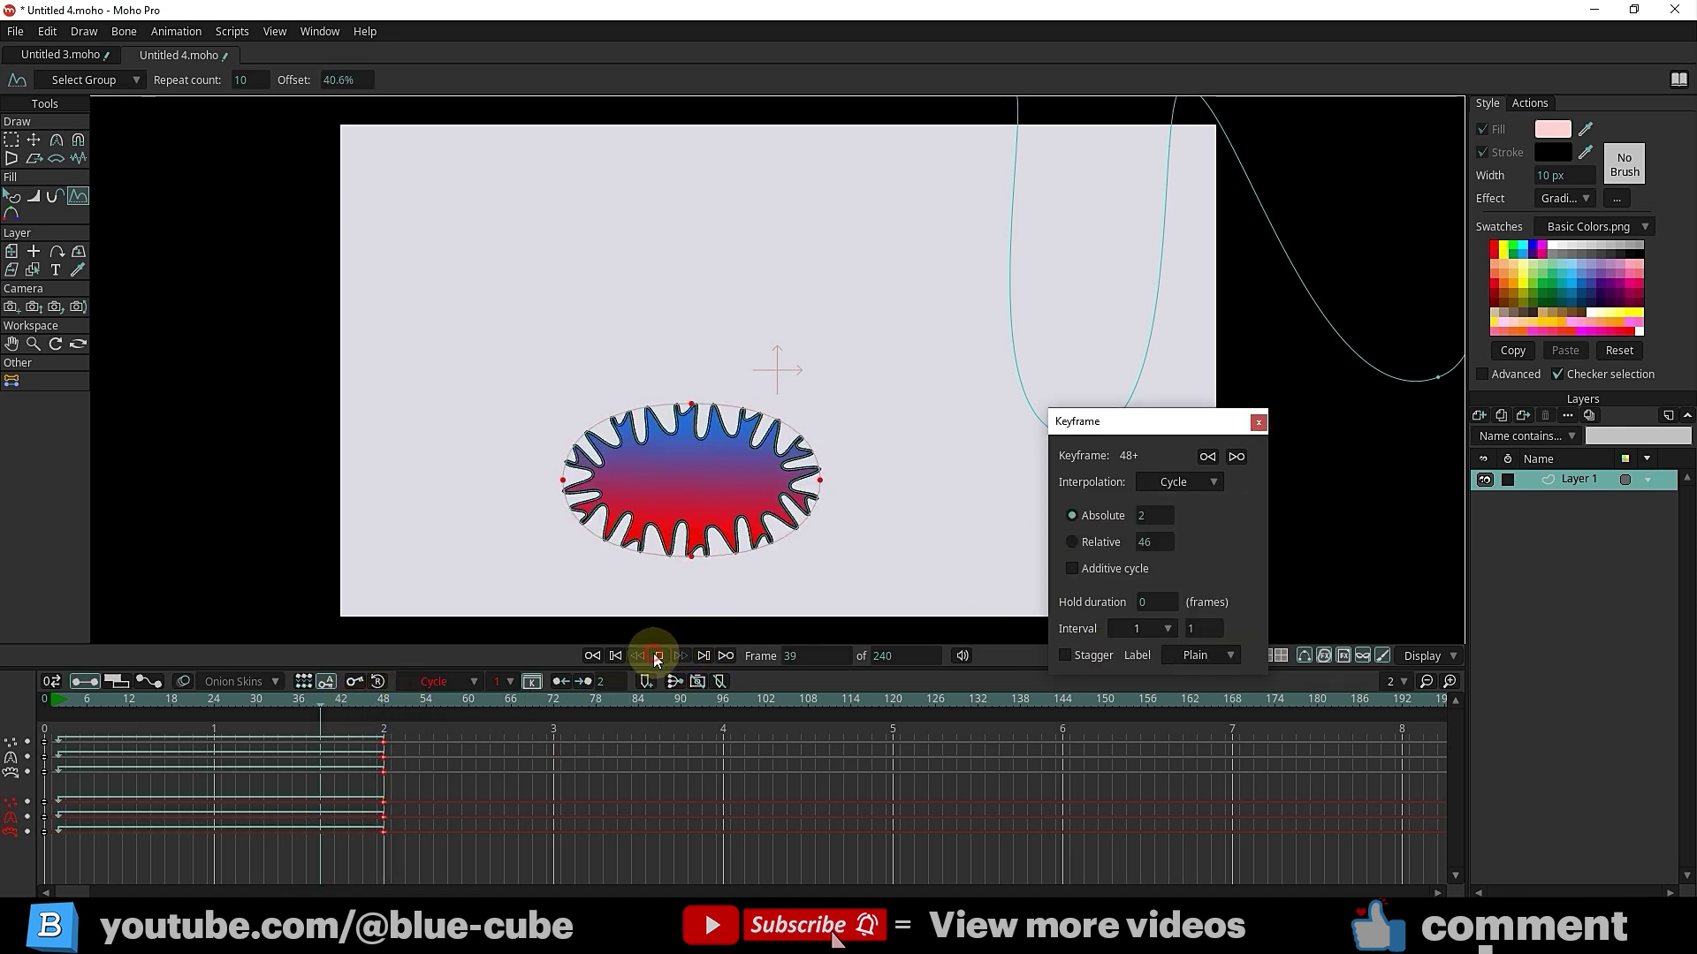